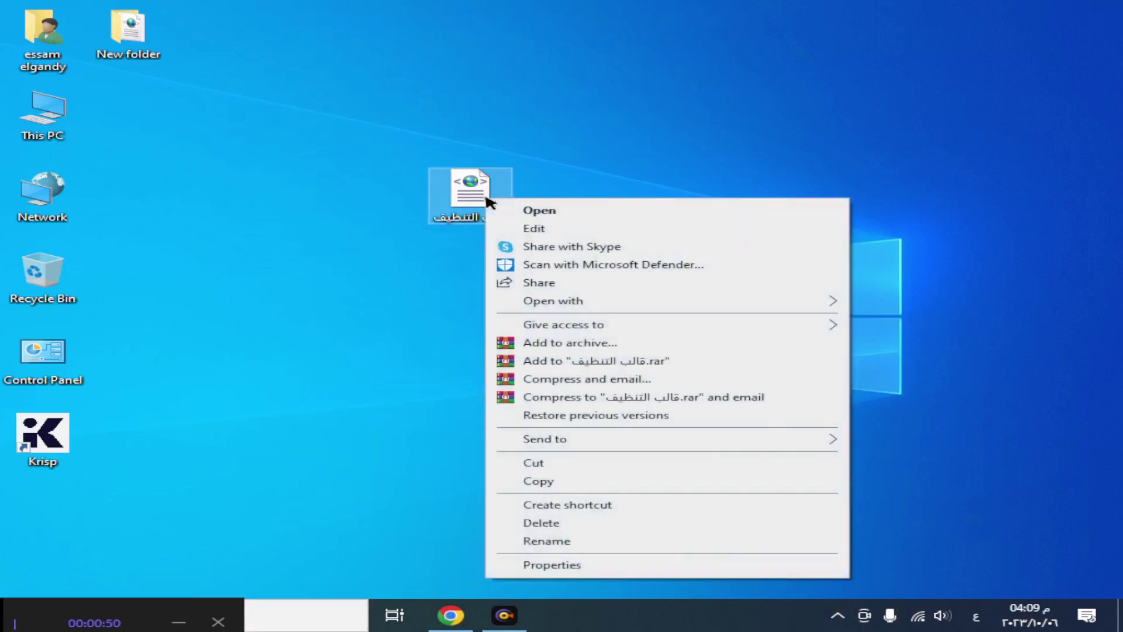
# Step: Open the desktop file قالب التنظيف in Notepad, maximize the window, and select all of its code for copying
pyautogui.moveTo(609, 304)
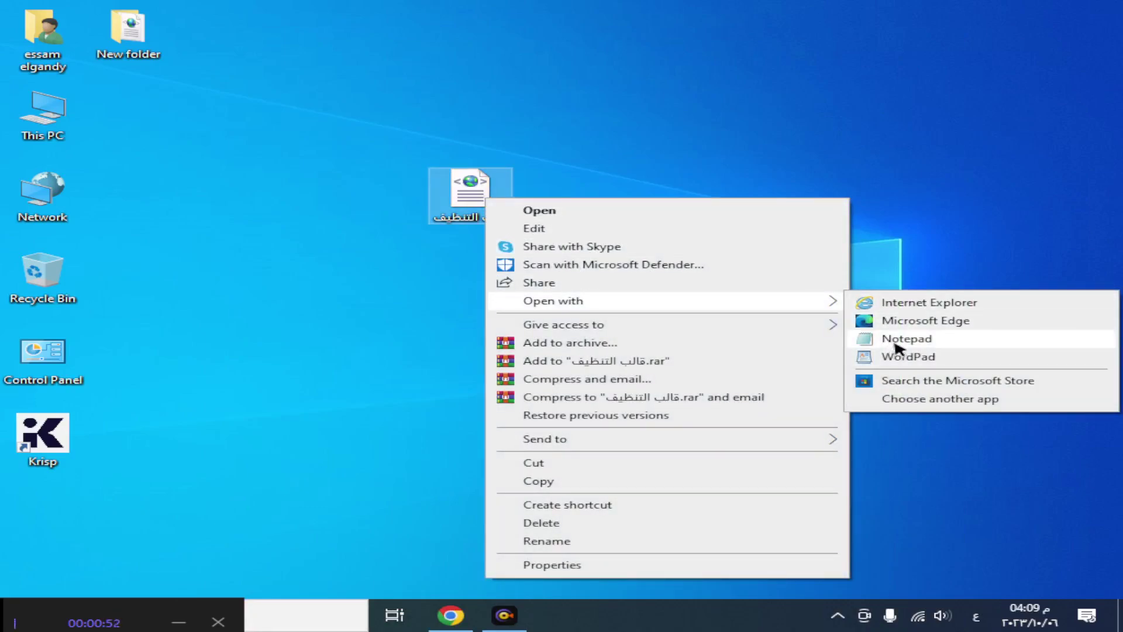
pyautogui.click(881, 339)
pyautogui.click(693, 291)
pyautogui.click(645, 301)
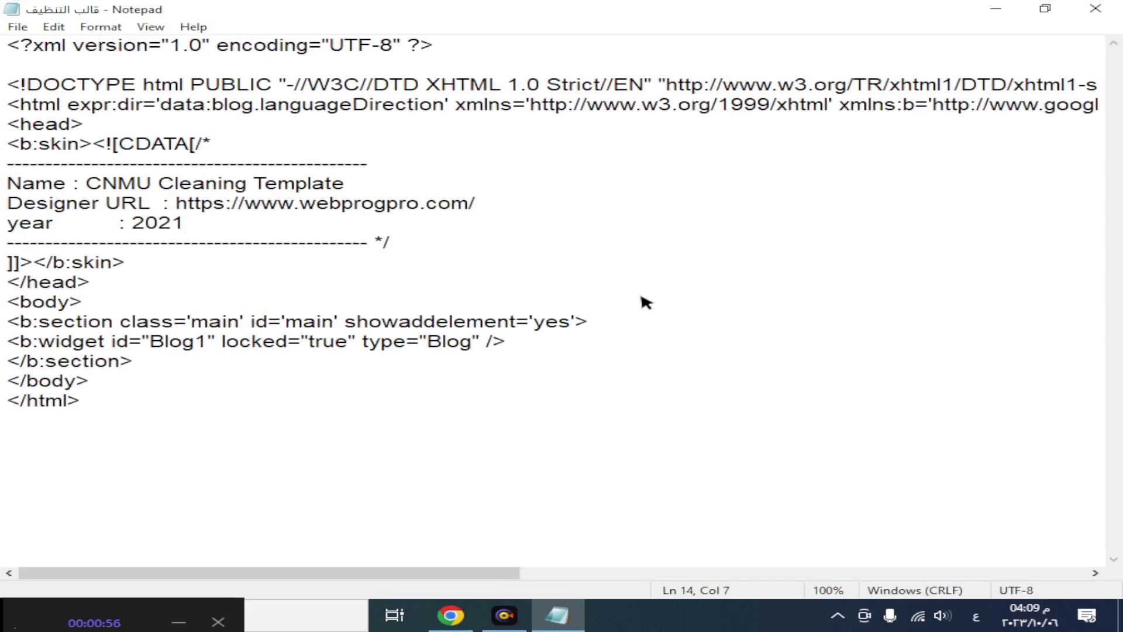
pyautogui.hotkey('ctrl', 'a')
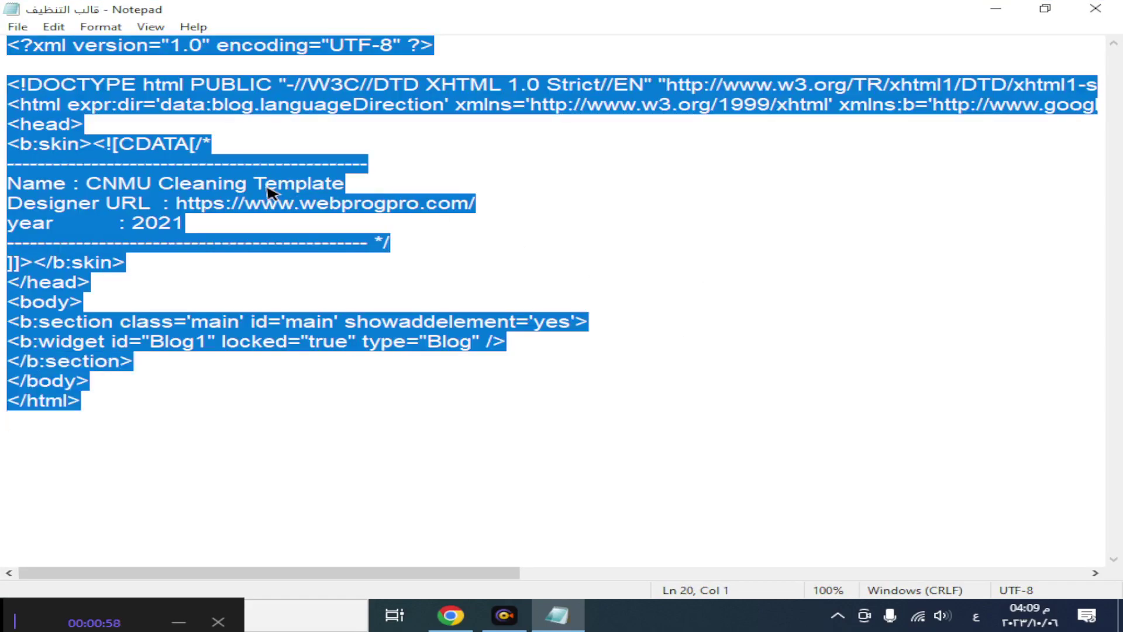
# Step: Switch to Blogger in Chrome and open the HTML code editor for the Contempo Light theme
pyautogui.click(451, 614)
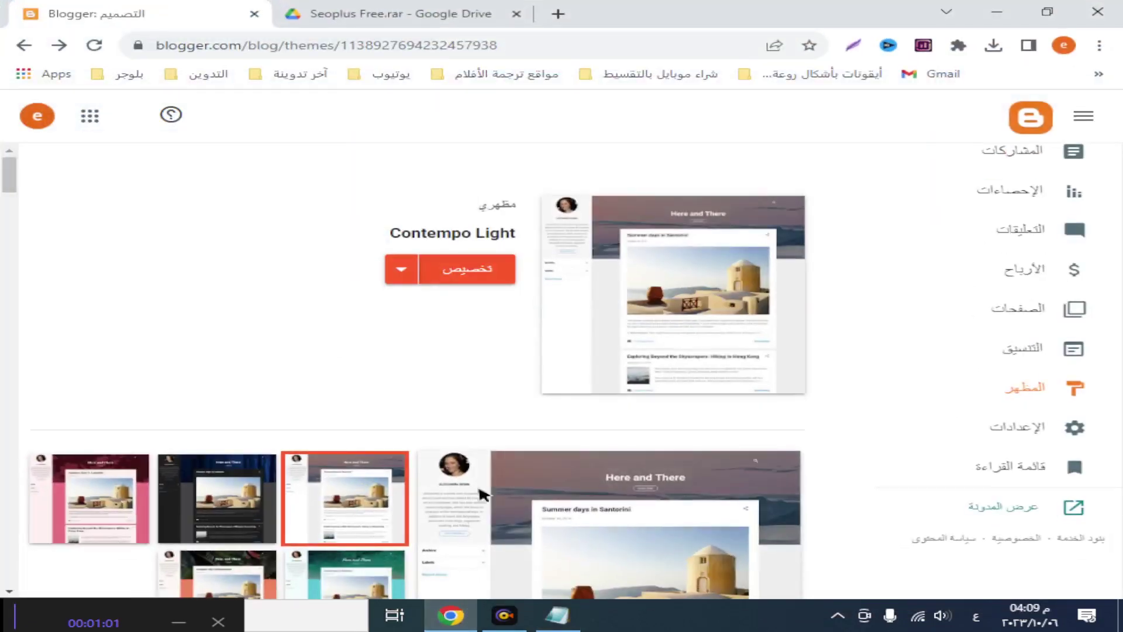
pyautogui.scroll(2, 965, 389)
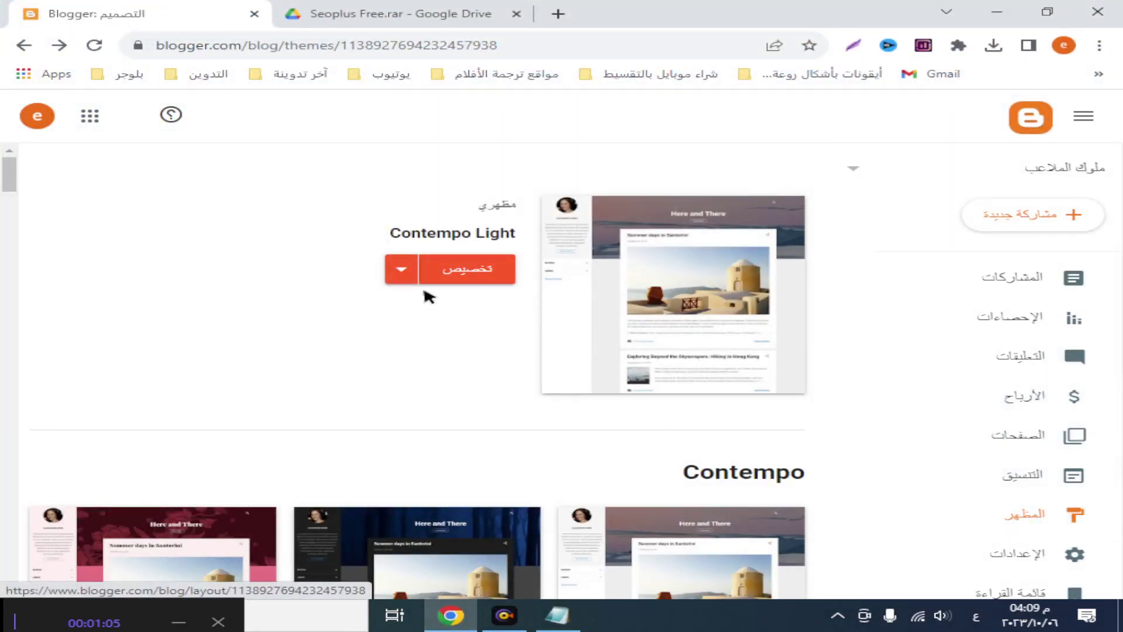
pyautogui.click(403, 270)
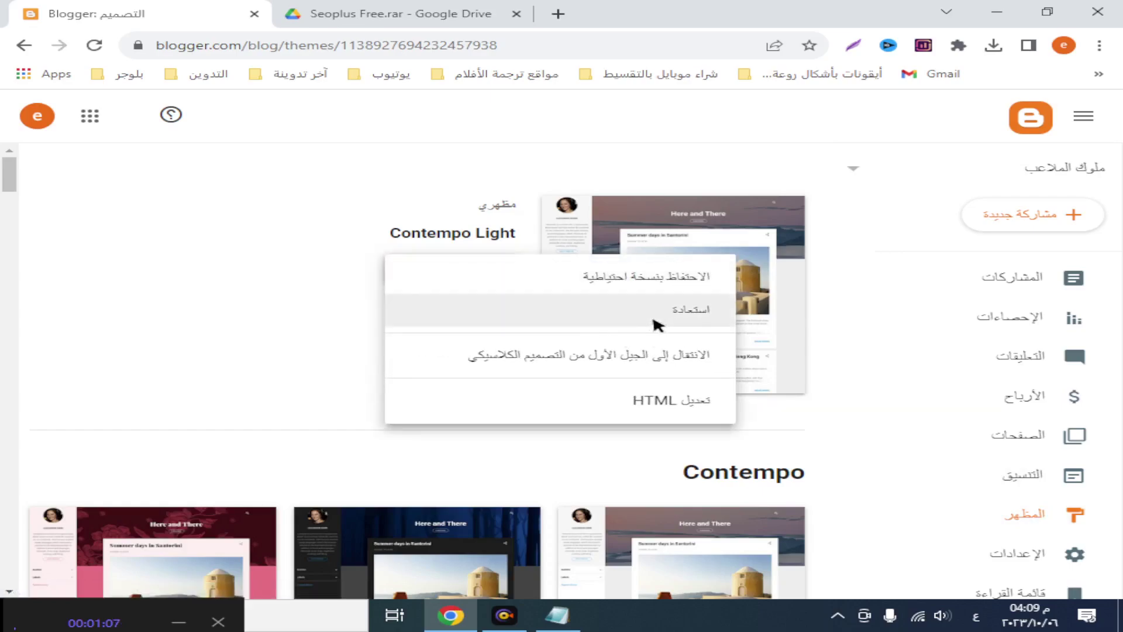
pyautogui.click(681, 401)
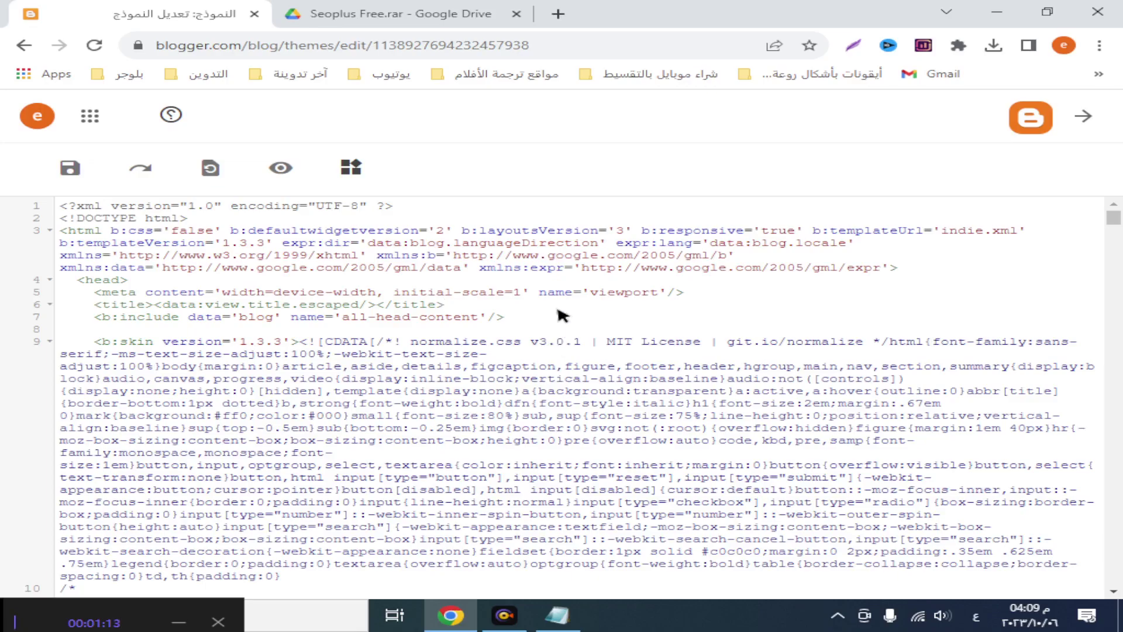
# Step: Replace the entire theme code with the copied CNMU Cleaning Template code and save the theme
pyautogui.hotkey('ctrl', 'a')
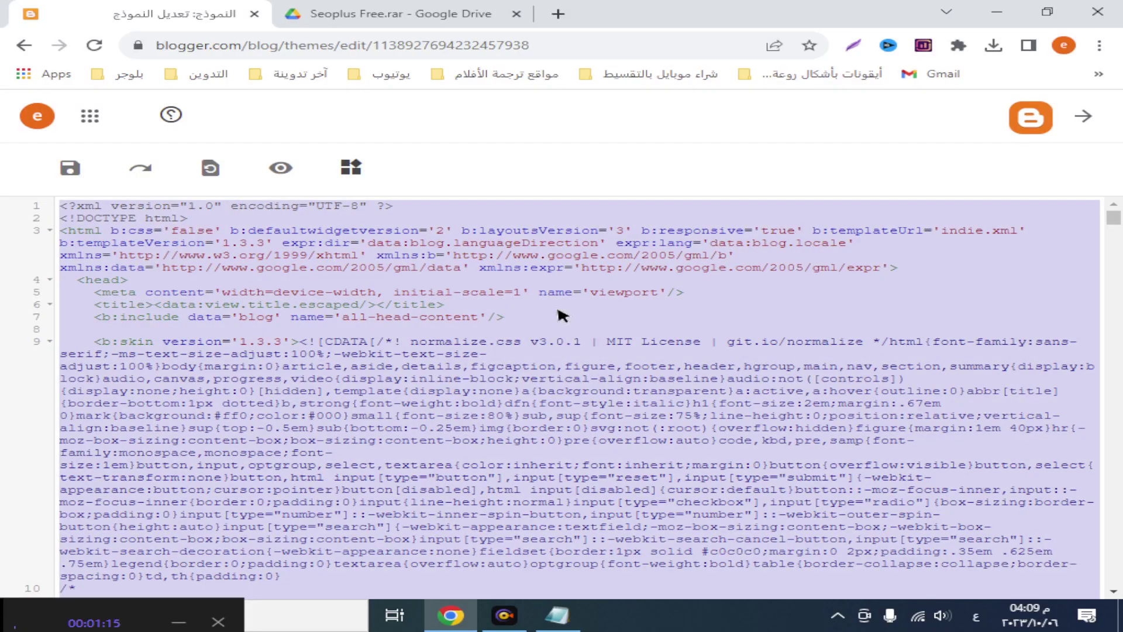
pyautogui.press('Delete')
pyautogui.rightClick(283, 250)
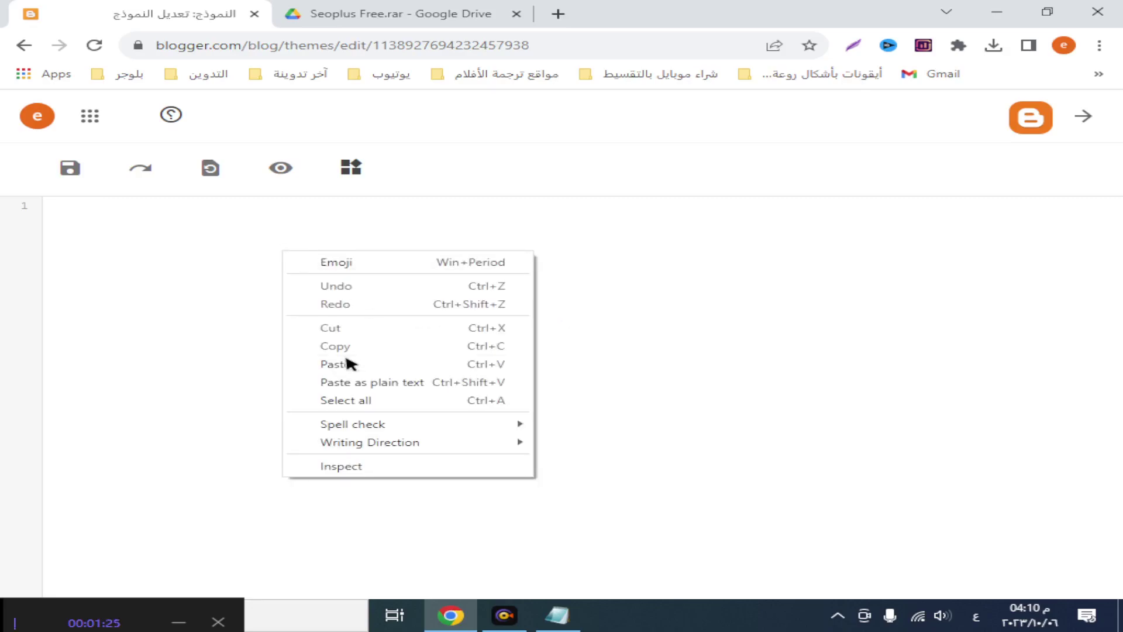
pyautogui.click(351, 361)
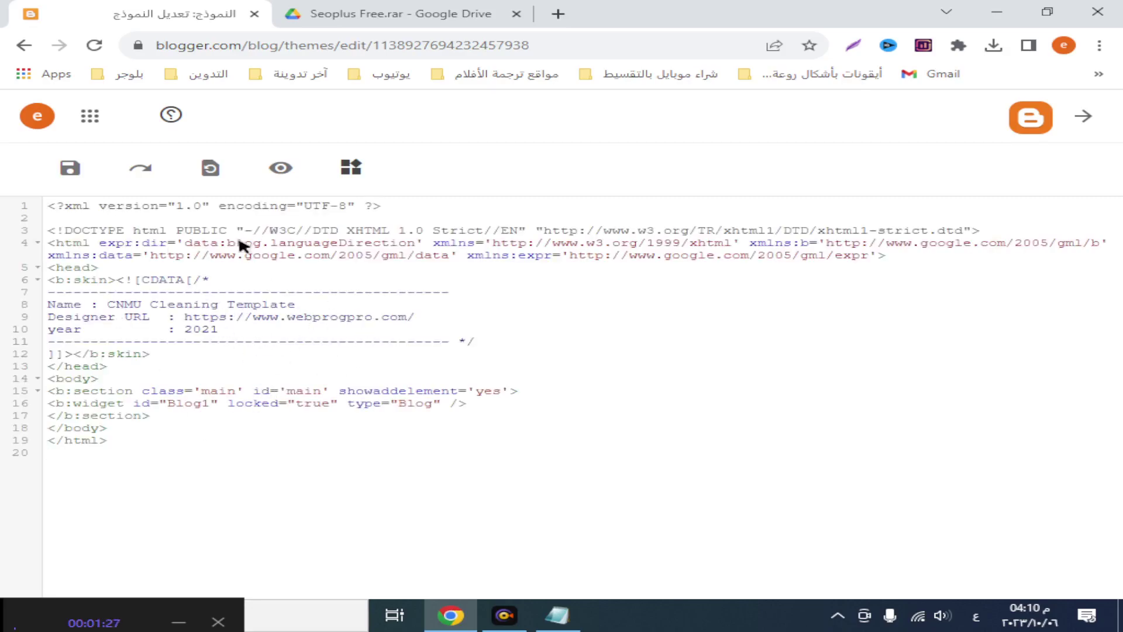
pyautogui.click(68, 170)
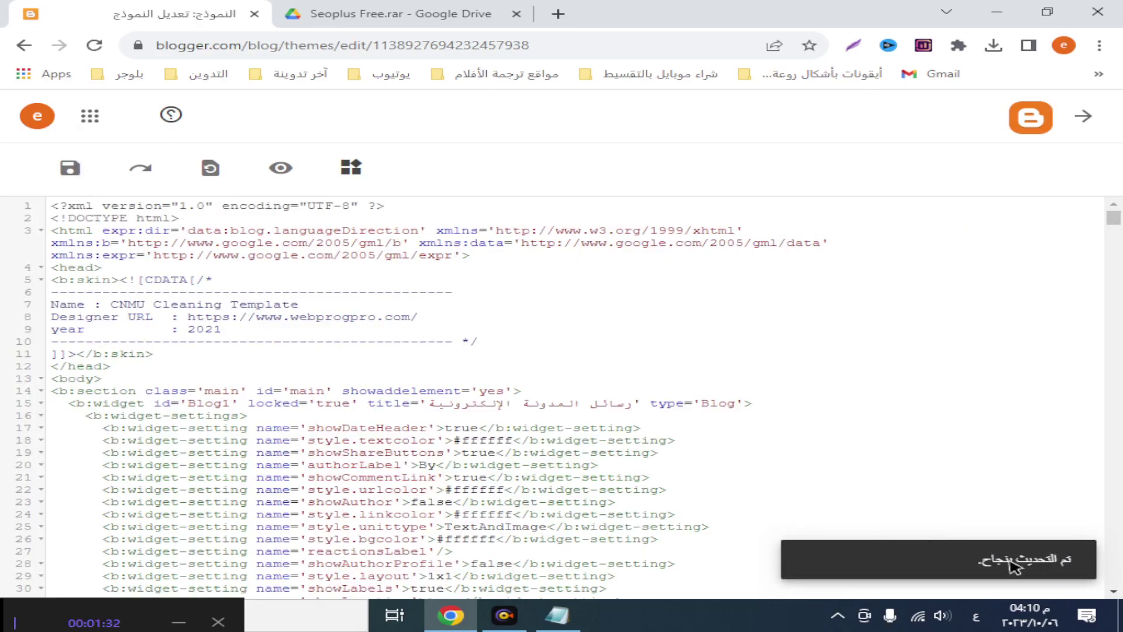
# Step: Leave the code editor for the theme page and open the live blog
pyautogui.click(1082, 116)
pyautogui.scroll(-2, 1027, 549)
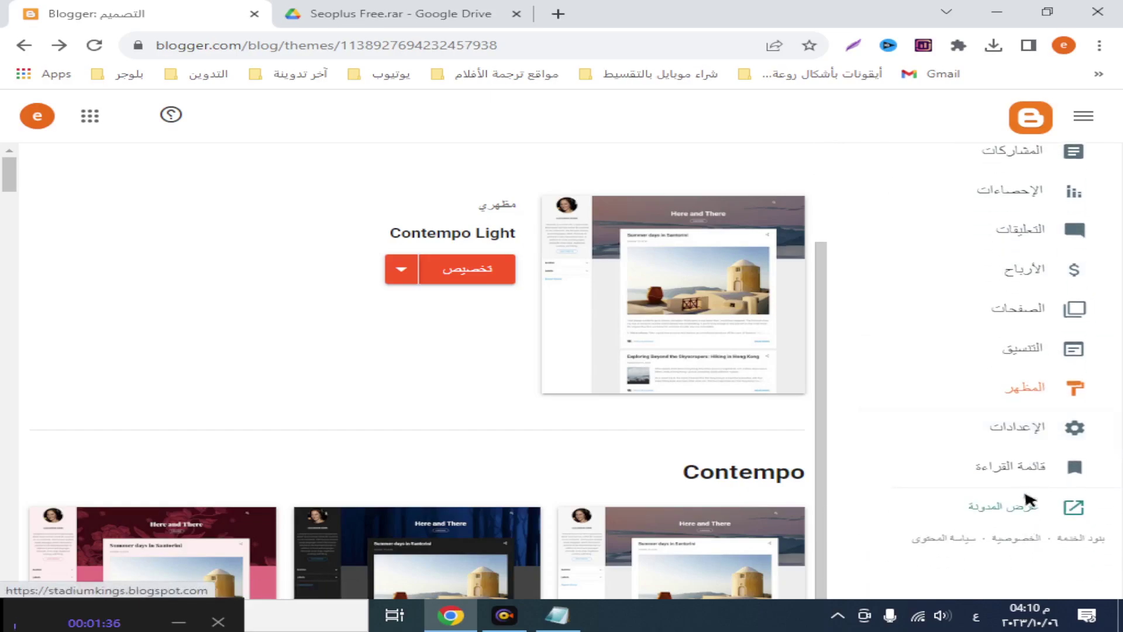
pyautogui.click(1022, 510)
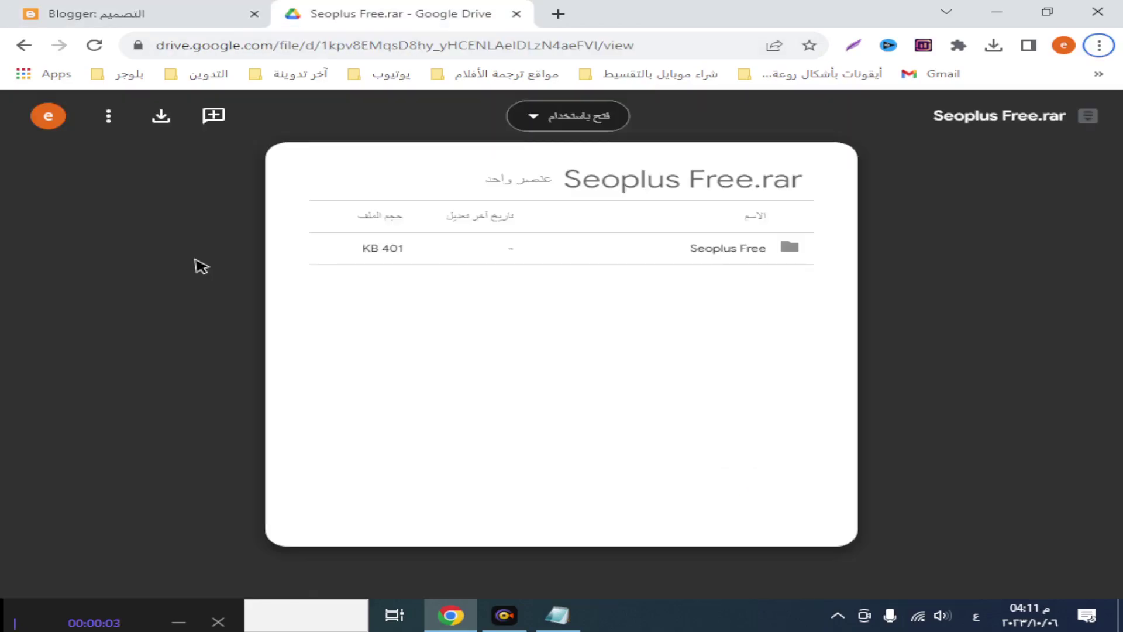
# Step: Download Seoplus Free.rar from Google Drive and show the downloaded archive in its folder
pyautogui.click(162, 118)
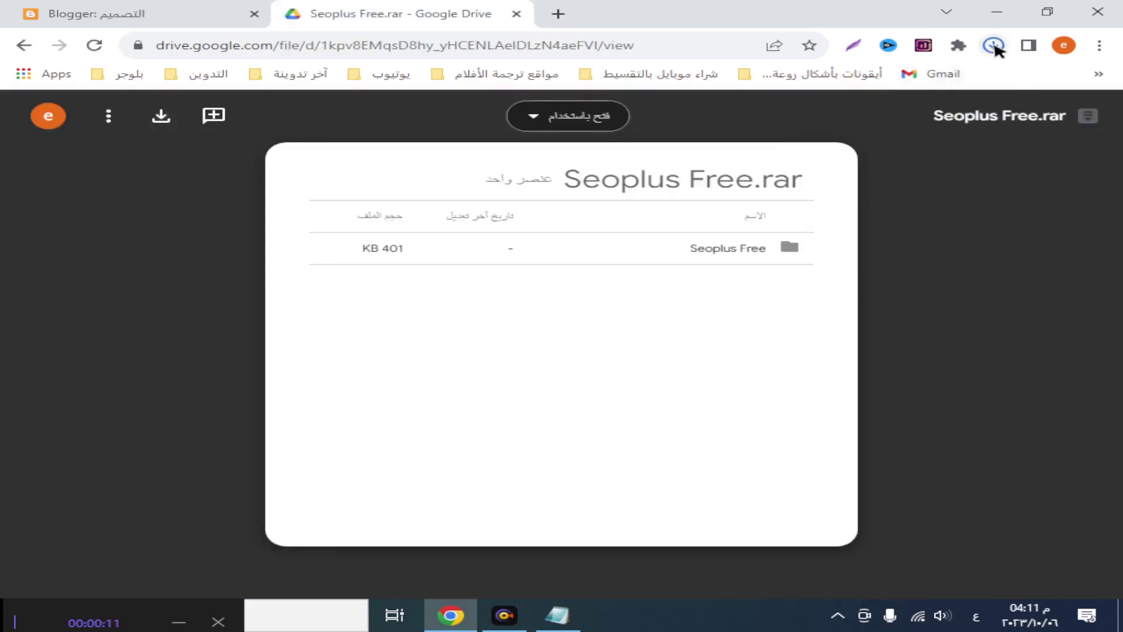
pyautogui.click(993, 46)
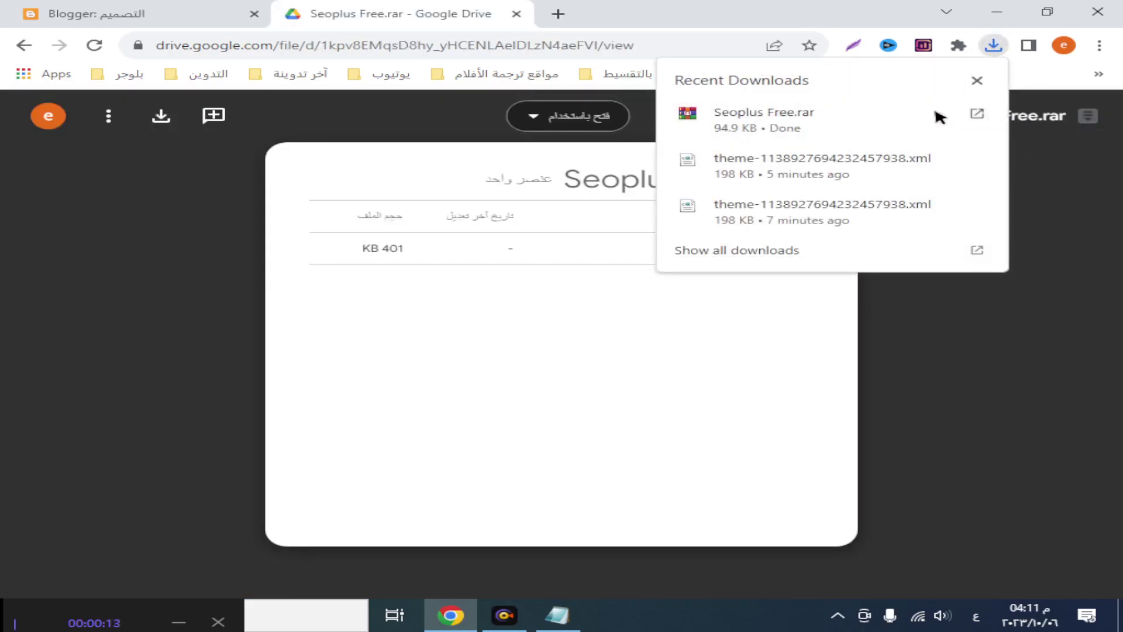
pyautogui.click(940, 114)
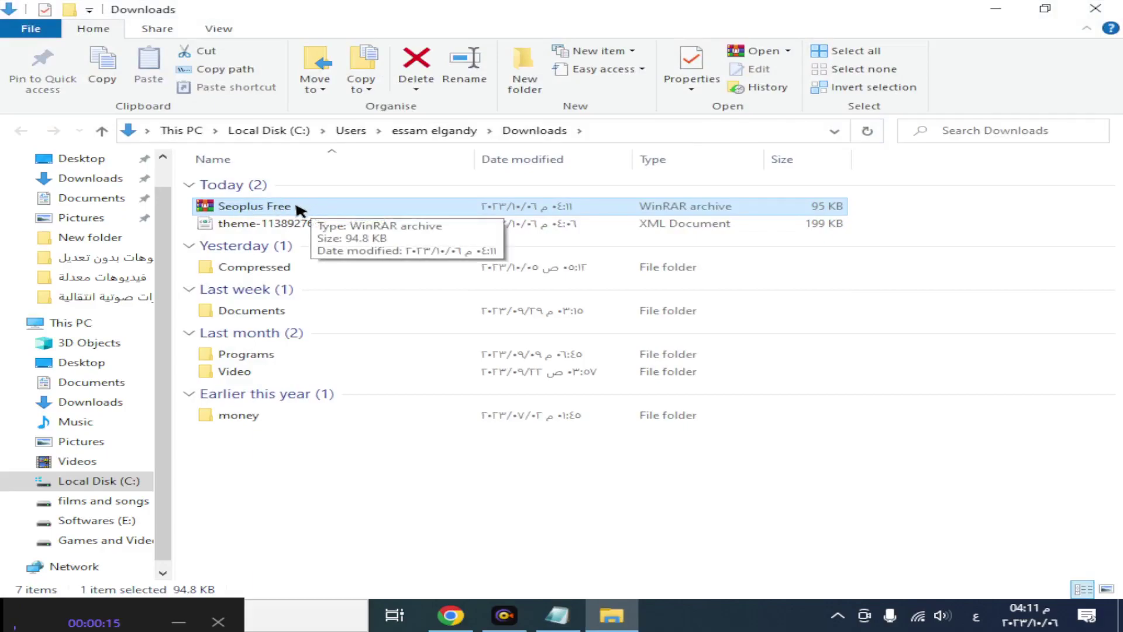
# Step: Move the Seoplus Free archive from Downloads to the desktop, clearing the open windows out of the way
pyautogui.rightClick(290, 210)
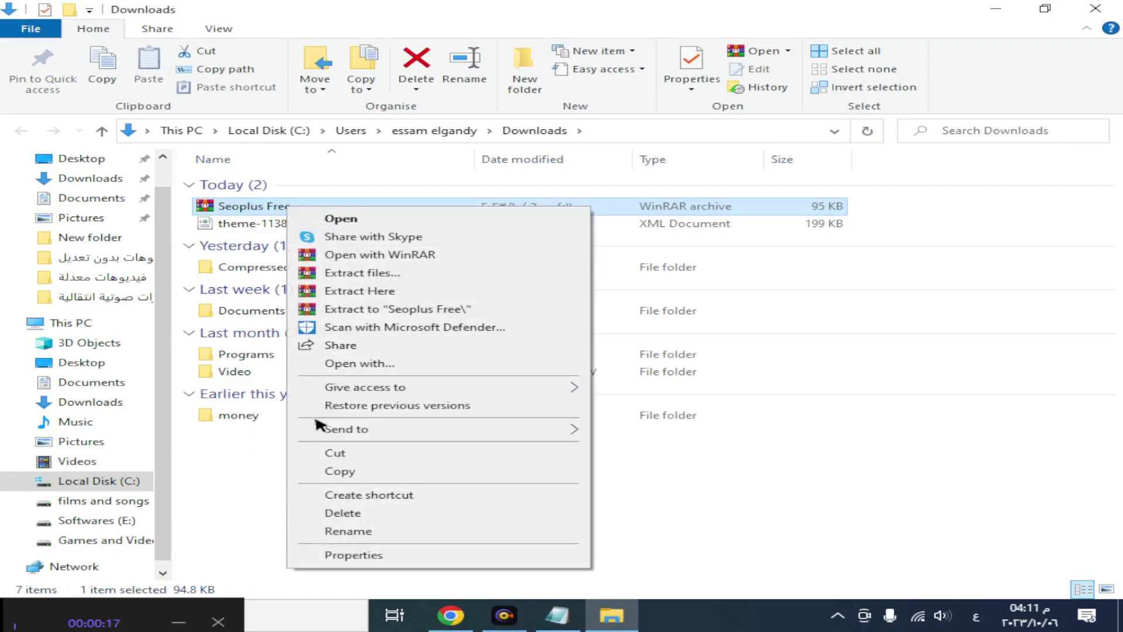
pyautogui.click(434, 450)
pyautogui.click(1096, 8)
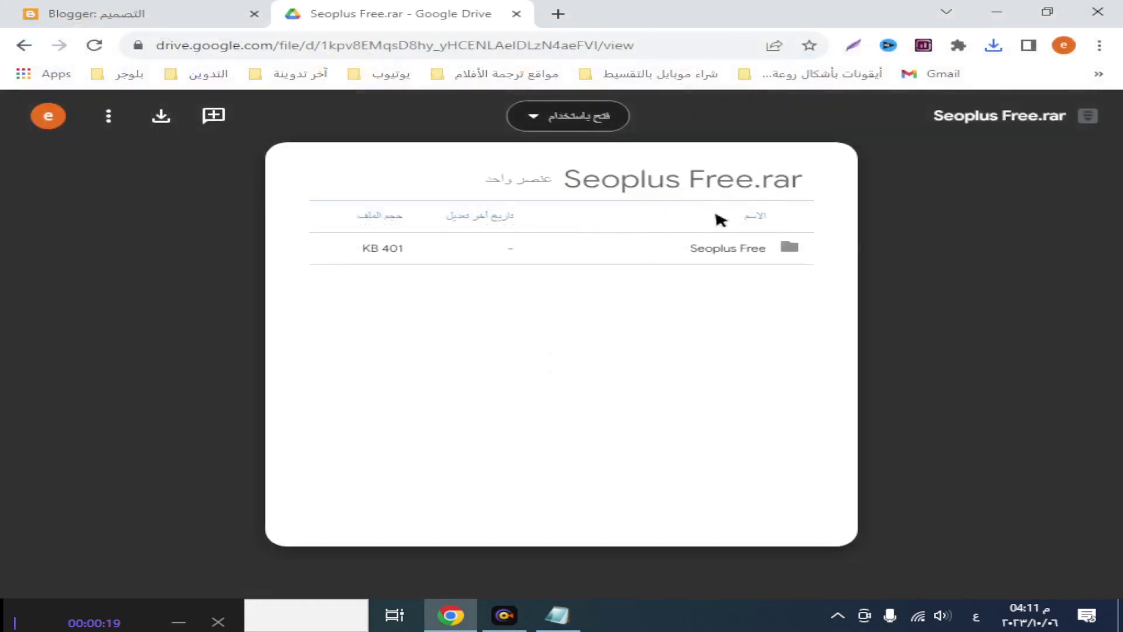
pyautogui.click(1007, 17)
pyautogui.click(1091, 9)
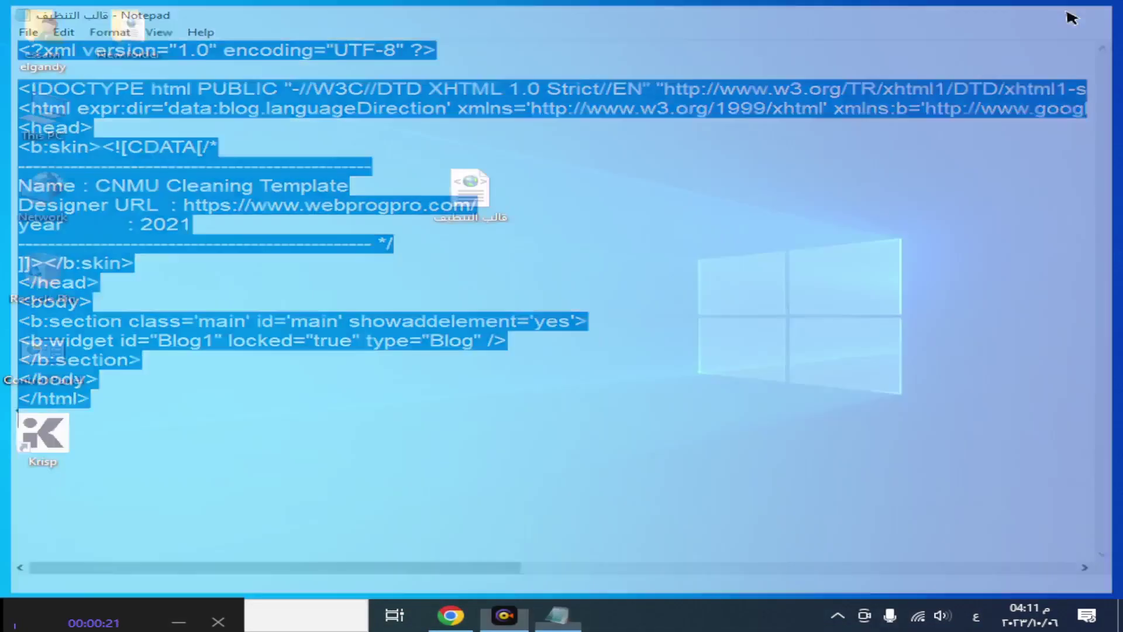
pyautogui.rightClick(646, 248)
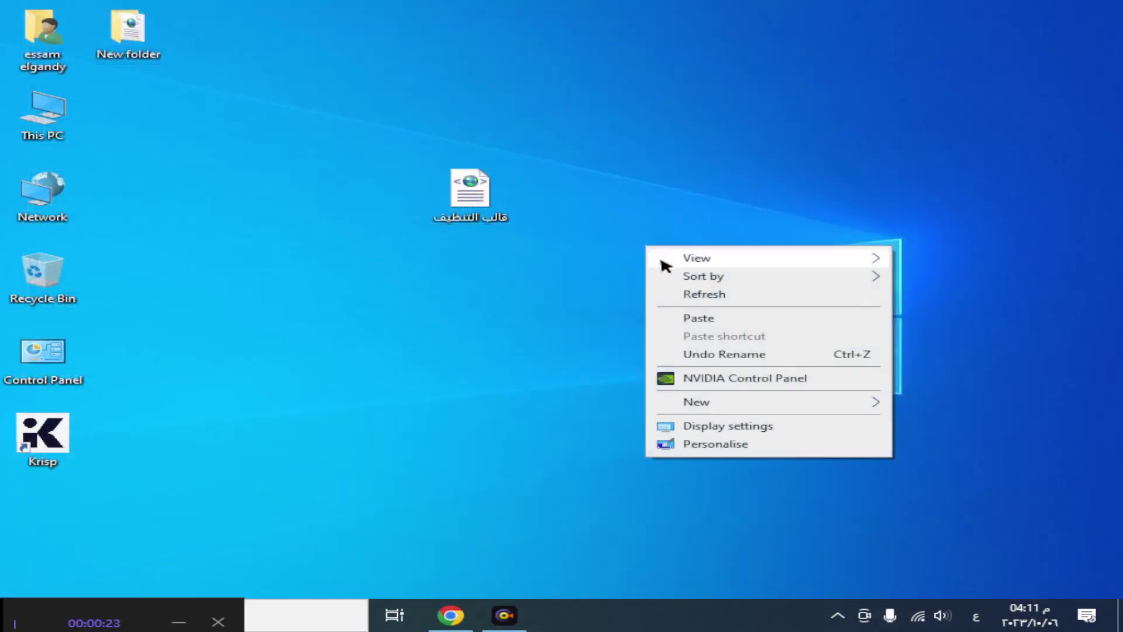
pyautogui.click(711, 320)
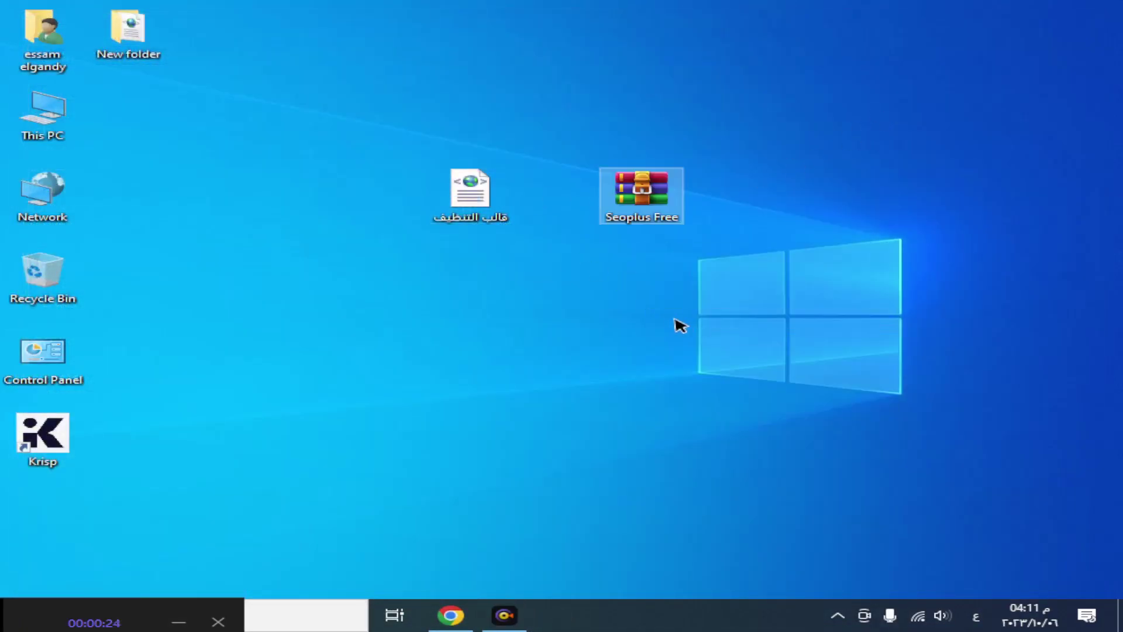
# Step: Extract the archive into its own Seoplus Free folder, place that folder below the archive on the desktop, and open it
pyautogui.rightClick(656, 200)
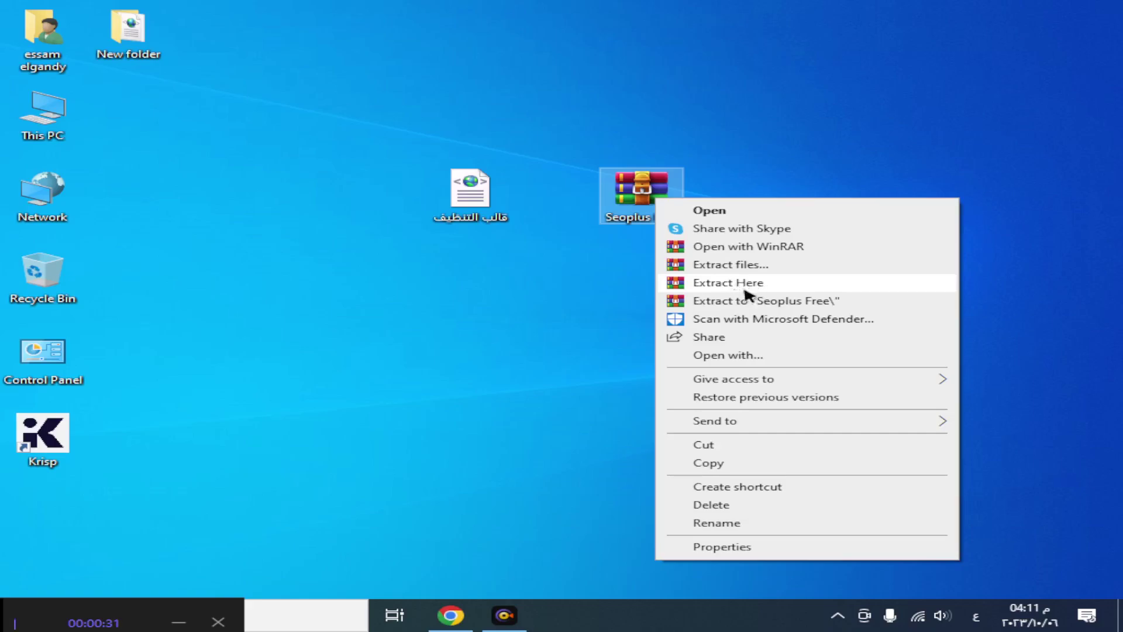
pyautogui.click(767, 301)
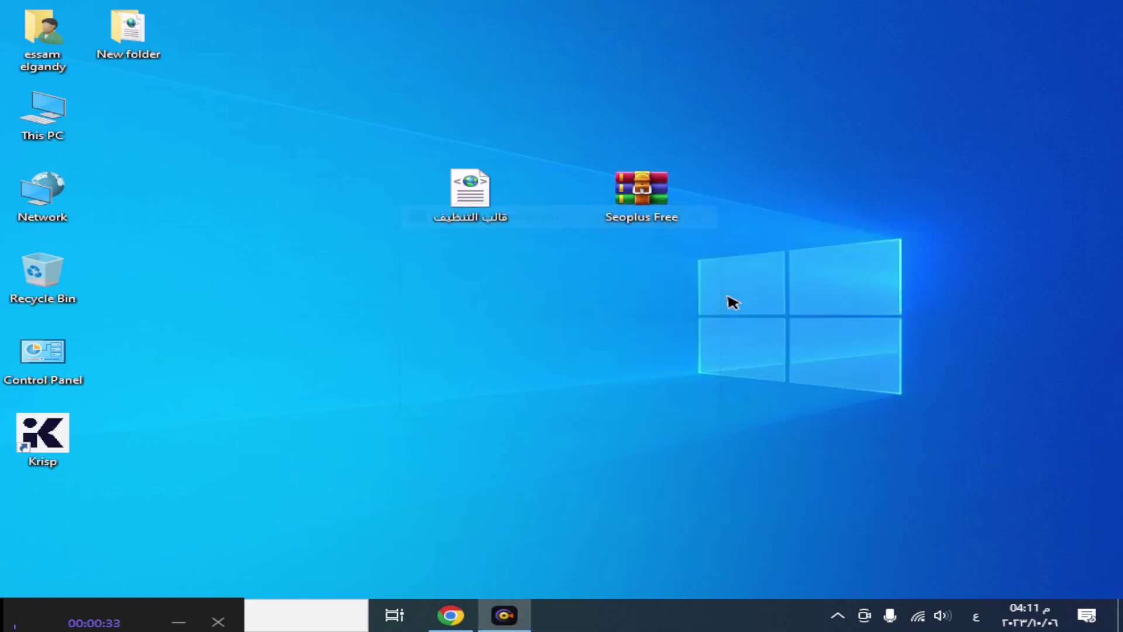
pyautogui.moveTo(60, 530); pyautogui.dragTo(656, 285)
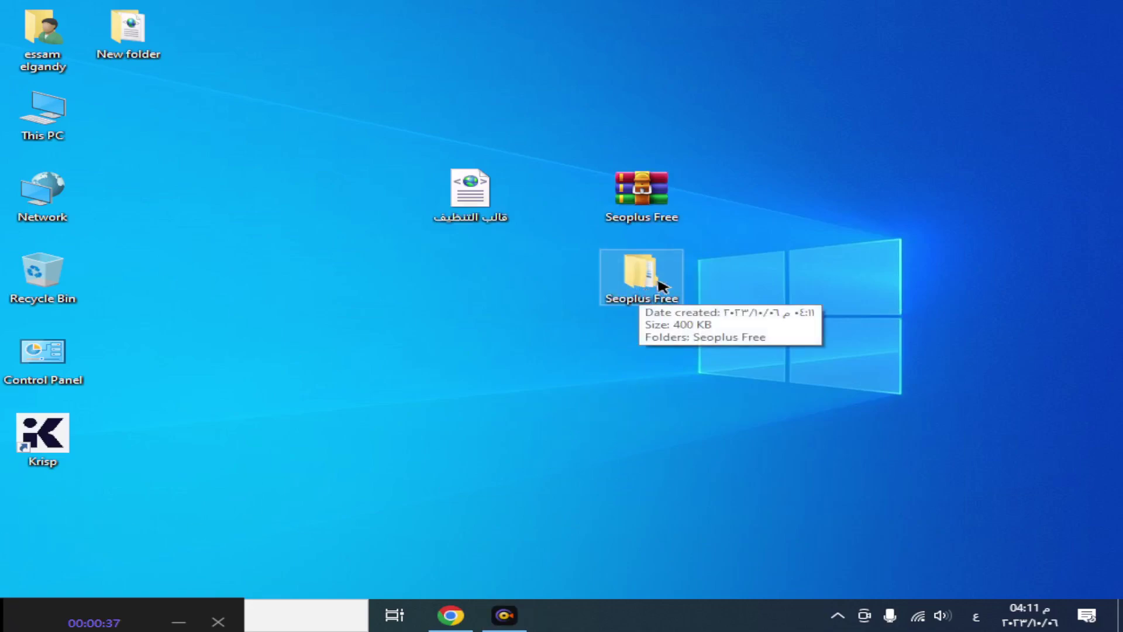
pyautogui.doubleClick(647, 304)
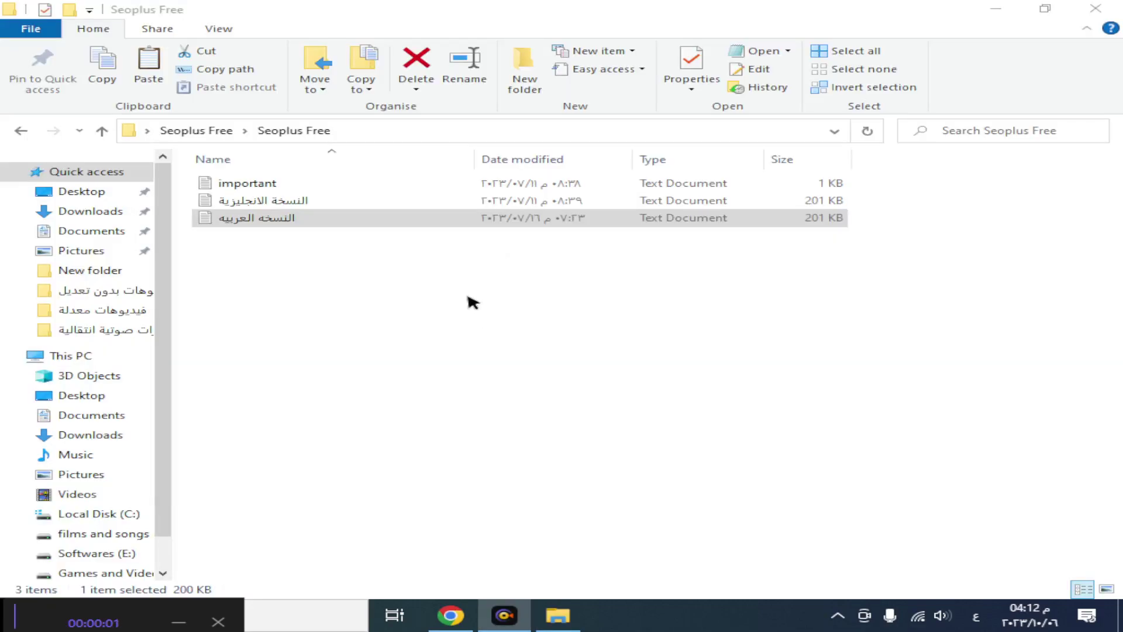
# Step: Copy all the code from the Arabic version text file النسخه العربيه, then close the file and its folder
pyautogui.click(308, 219)
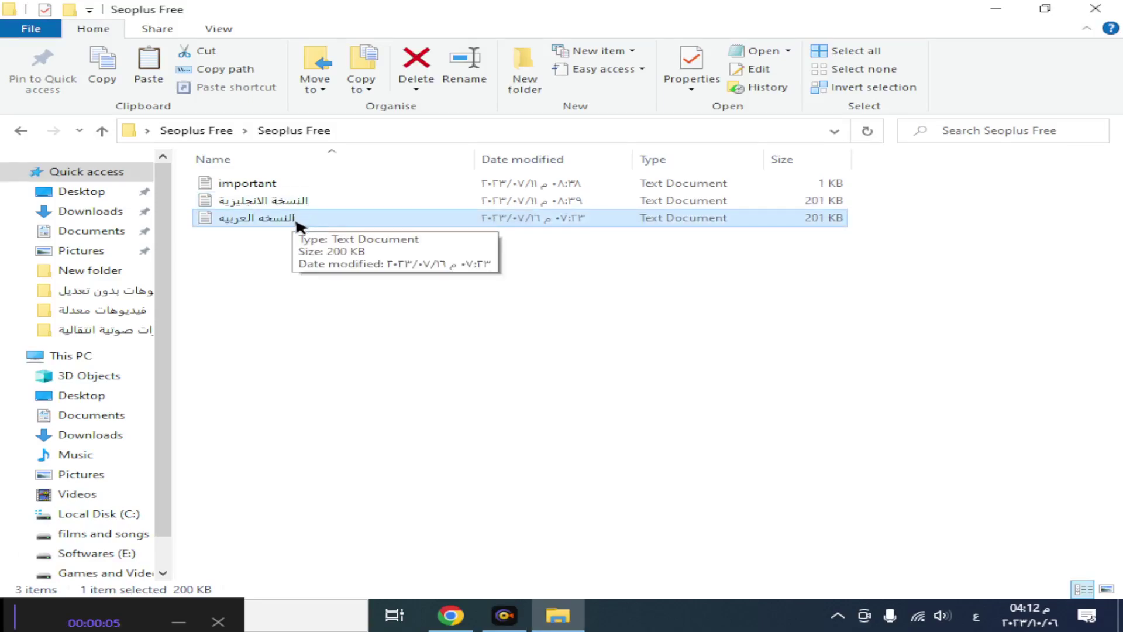
pyautogui.doubleClick(291, 223)
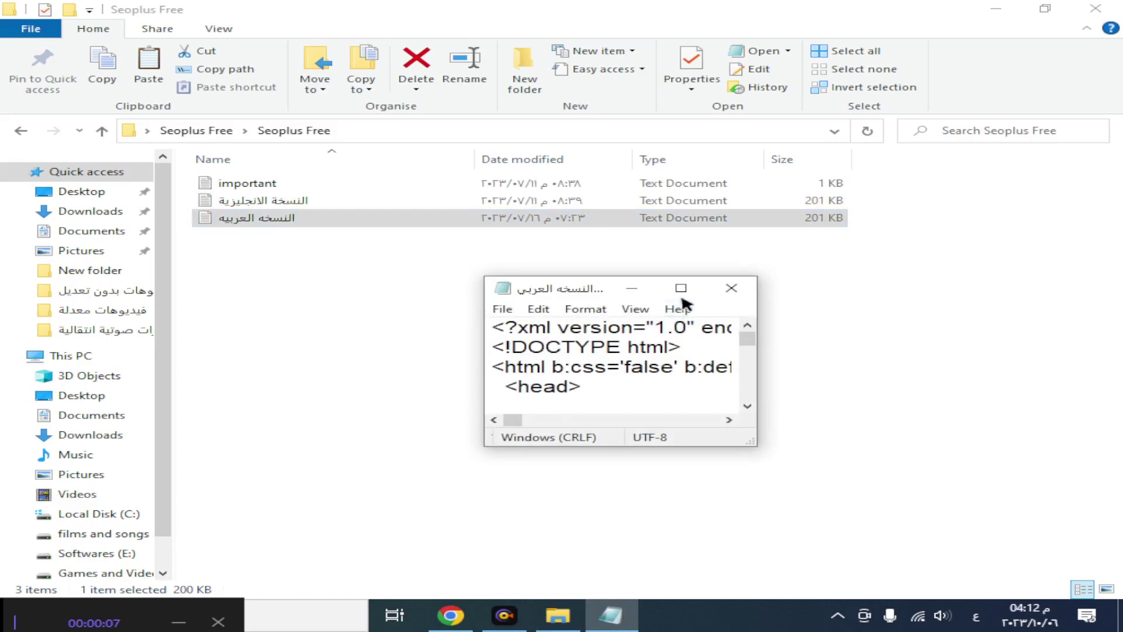
pyautogui.click(677, 289)
pyautogui.click(535, 304)
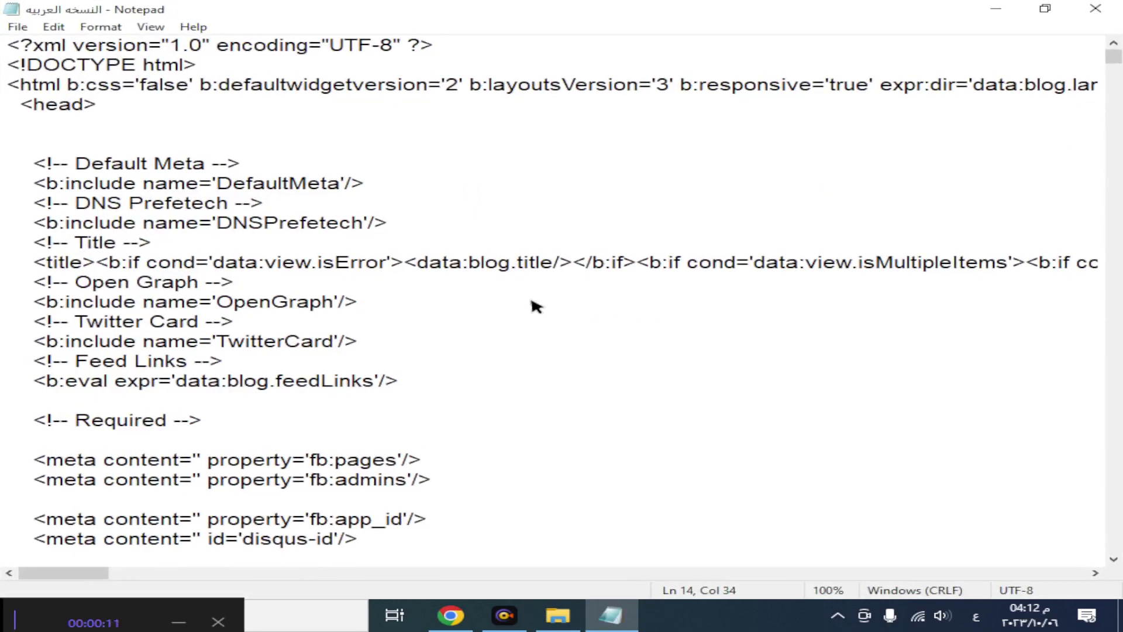
pyautogui.hotkey('ctrl', 'a')
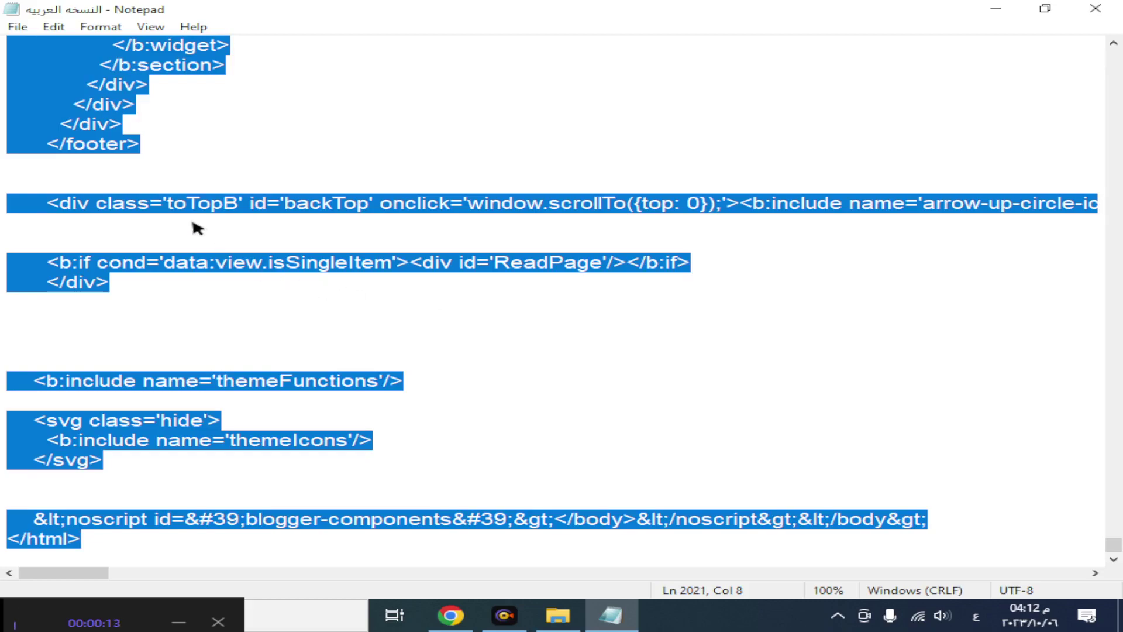
pyautogui.scroll(6, 196, 221)
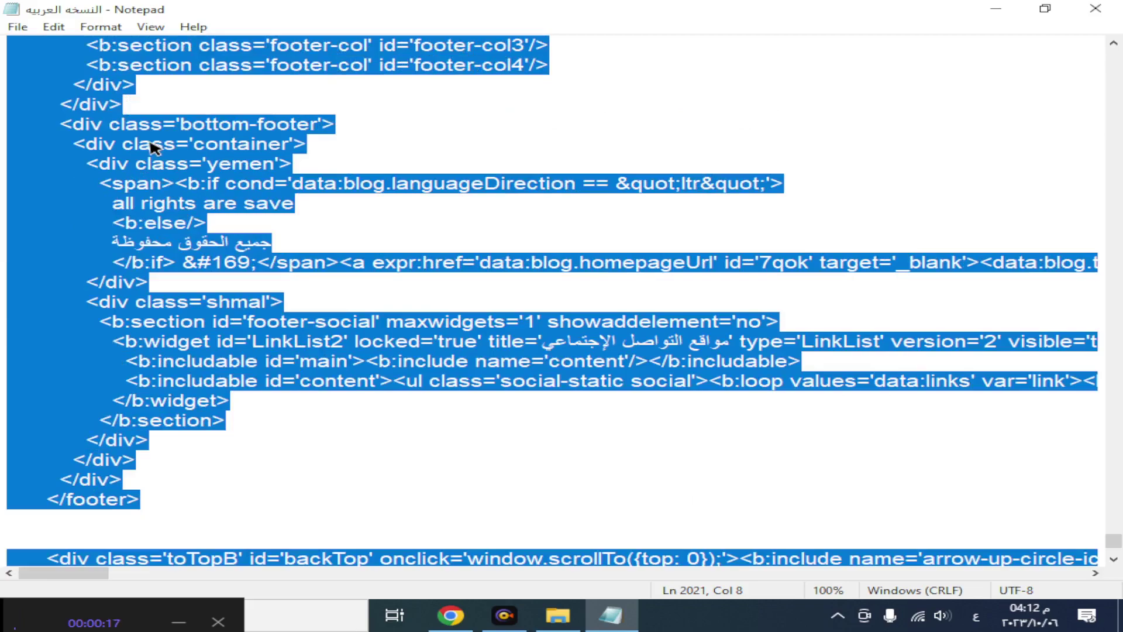
pyautogui.rightClick(151, 146)
pyautogui.click(210, 195)
pyautogui.click(1096, 8)
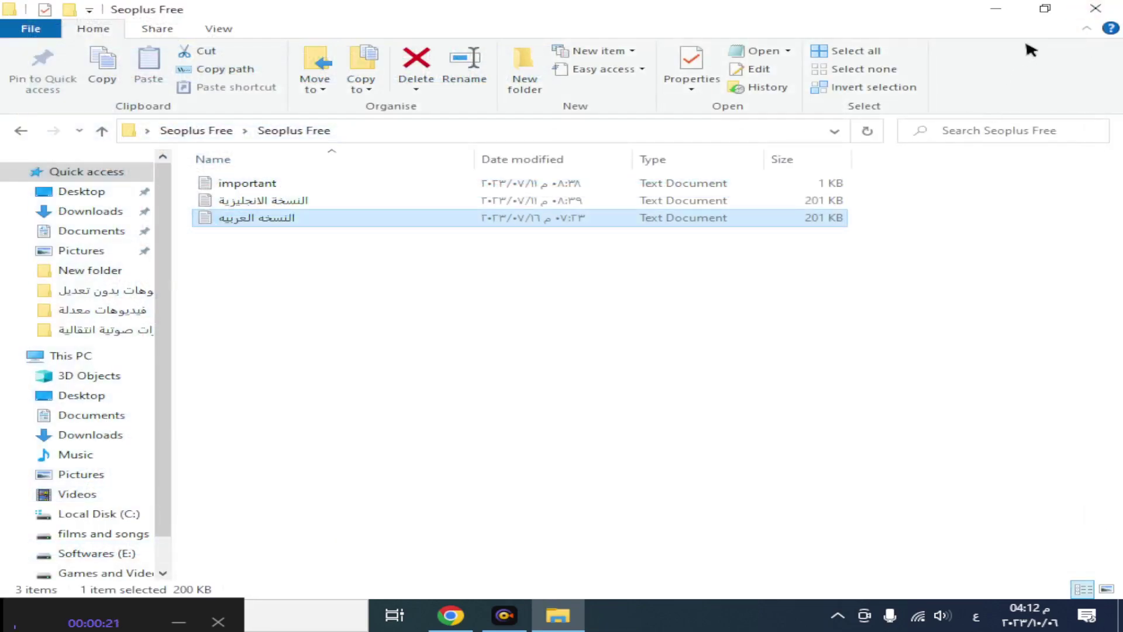
pyautogui.click(1110, 9)
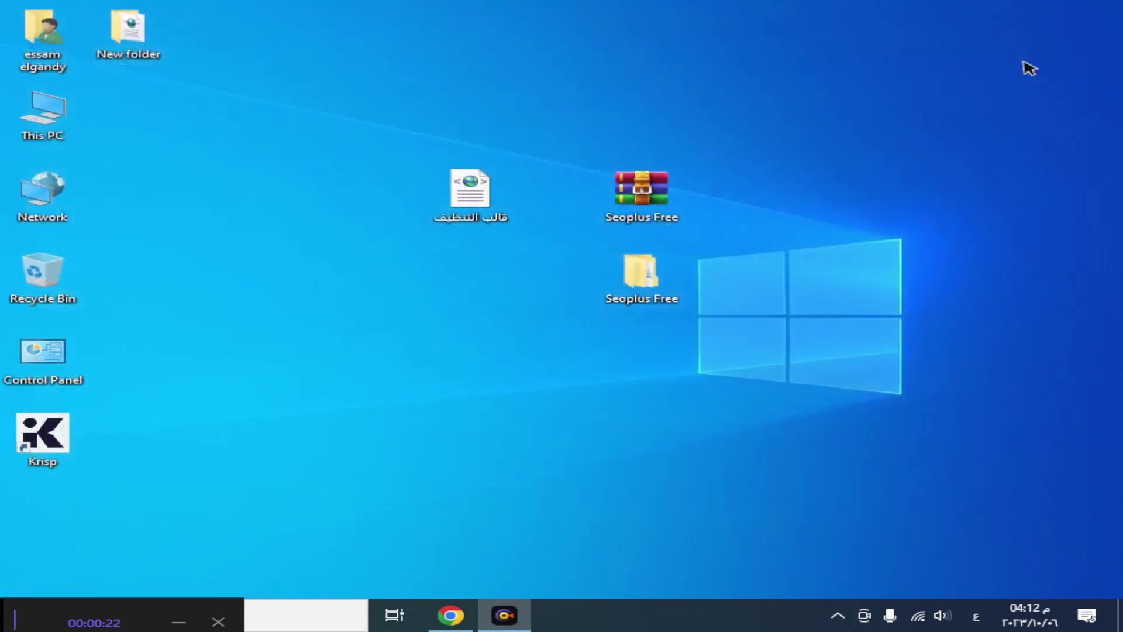
# Step: Switch back to Blogger in Chrome, reload the theme page, and open the custom theme's HTML code editor
pyautogui.click(471, 614)
pyautogui.click(160, 8)
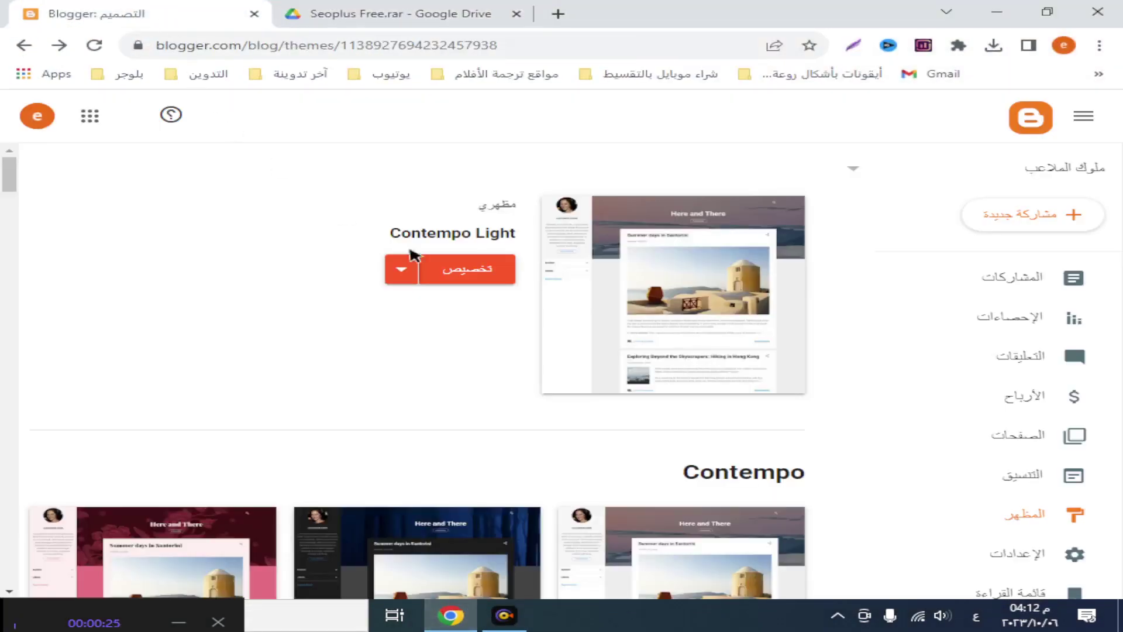
pyautogui.click(1036, 513)
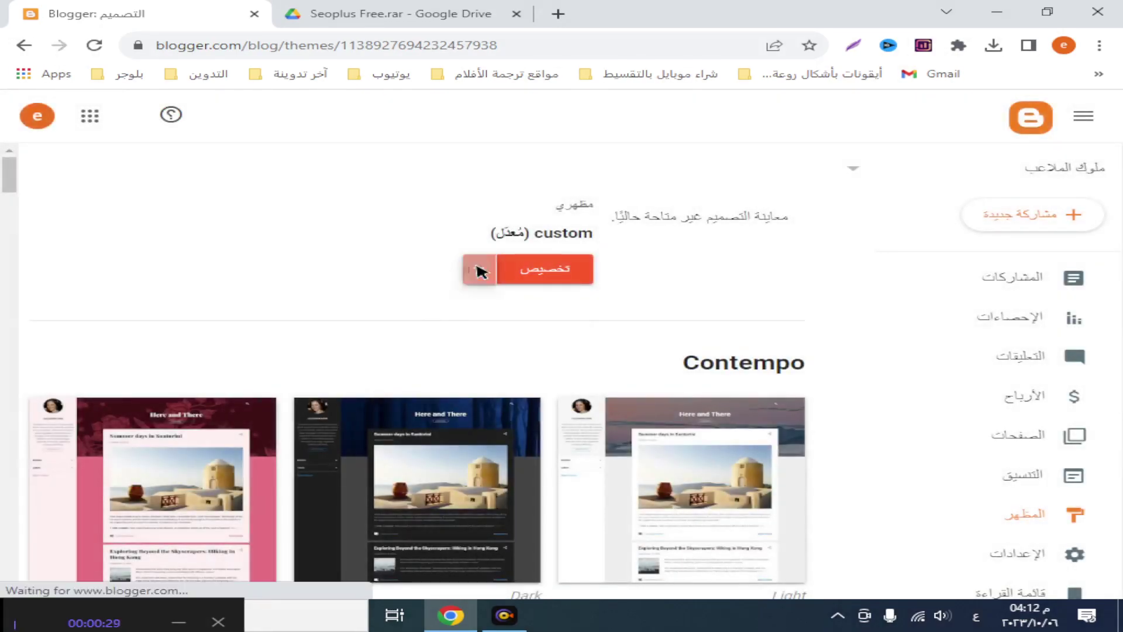
pyautogui.click(476, 271)
pyautogui.click(743, 409)
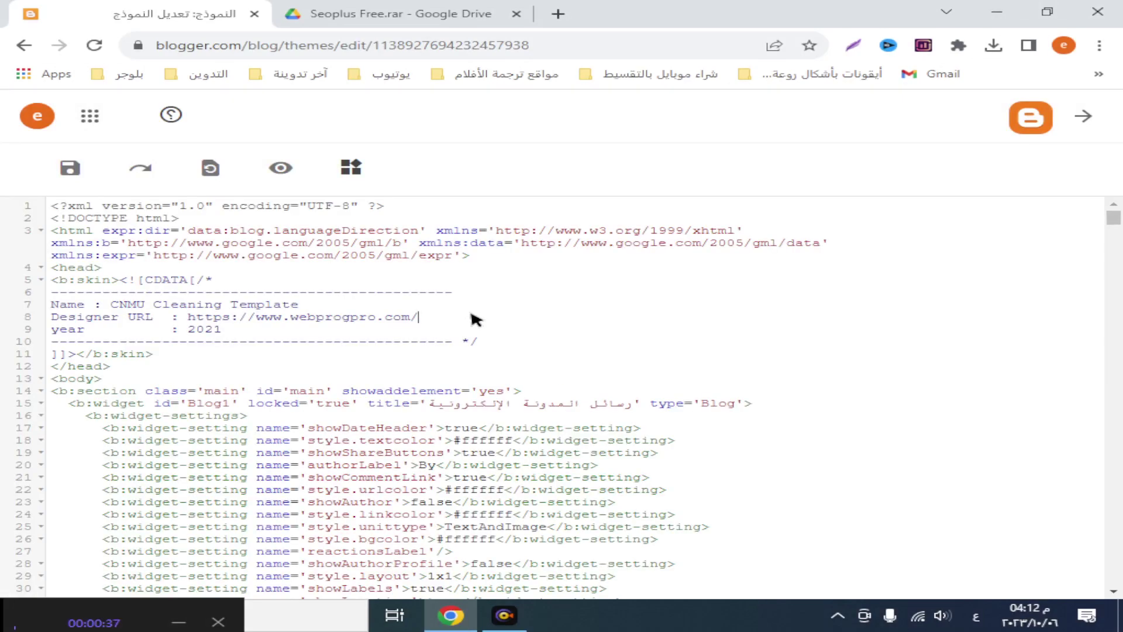
# Step: Replace the whole theme code with the copied Arabic Seoplus Free code and save the theme
pyautogui.hotkey('ctrl', 'a')
pyautogui.press('BackSpace')
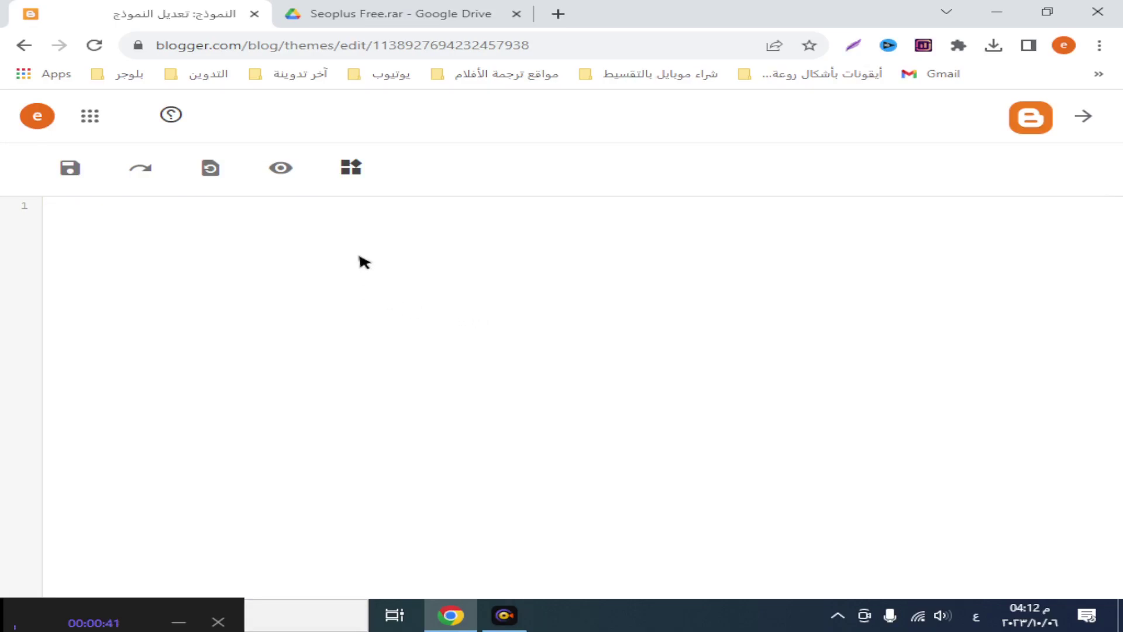
pyautogui.rightClick(365, 261)
pyautogui.click(438, 370)
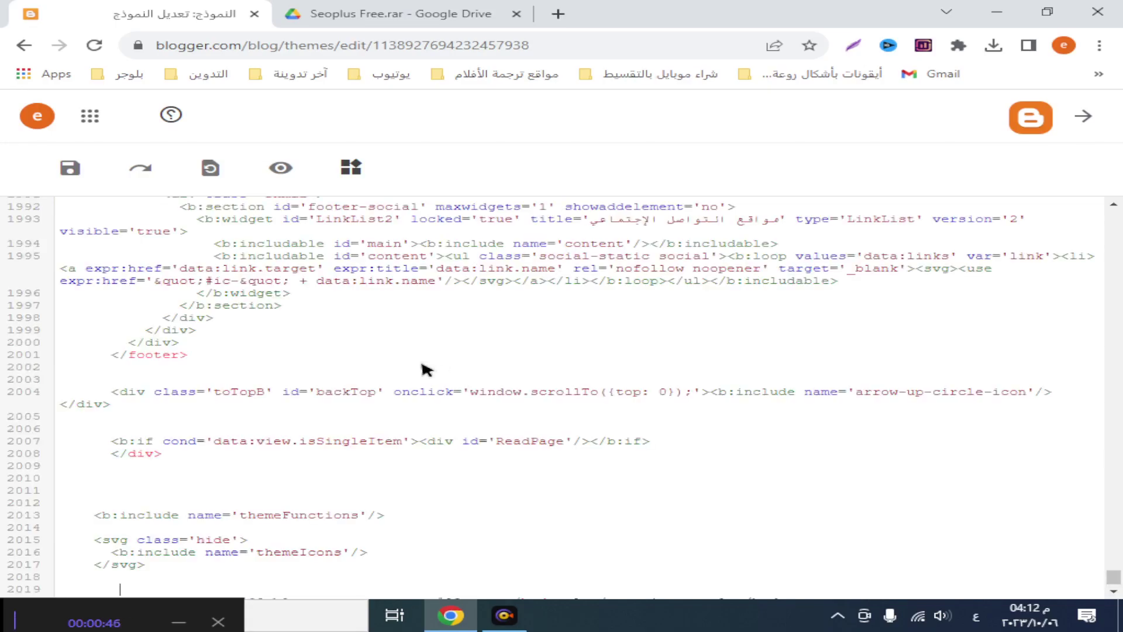
pyautogui.click(70, 171)
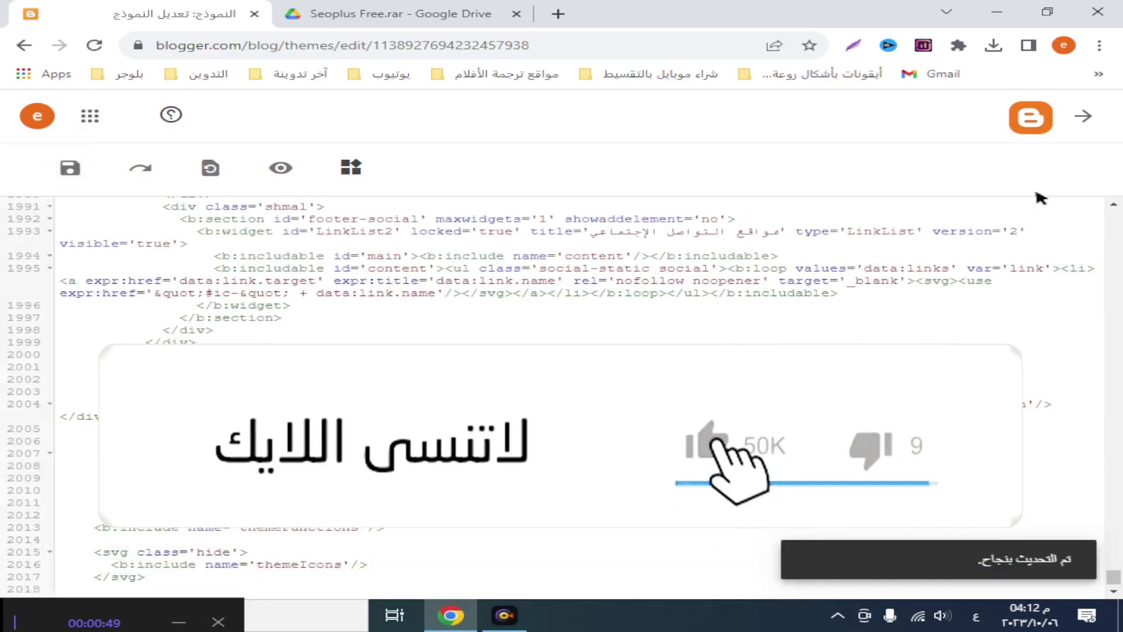
# Step: Leave the code editor, view the live blog with the new template, and try its header search
pyautogui.click(1075, 130)
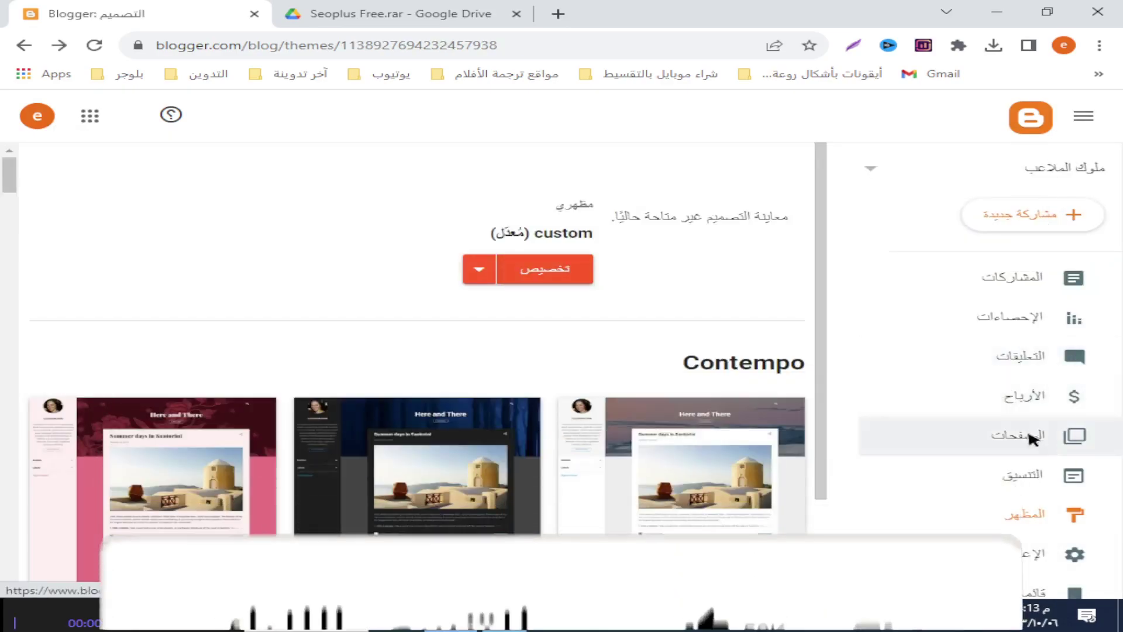
pyautogui.click(1015, 547)
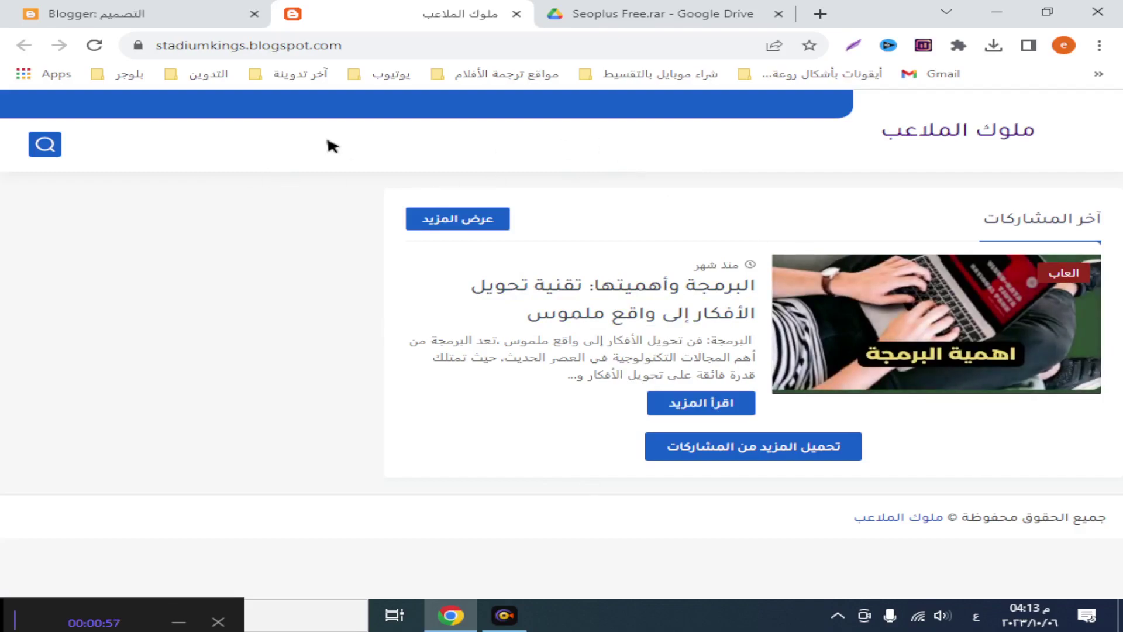
pyautogui.click(54, 145)
pyautogui.click(270, 444)
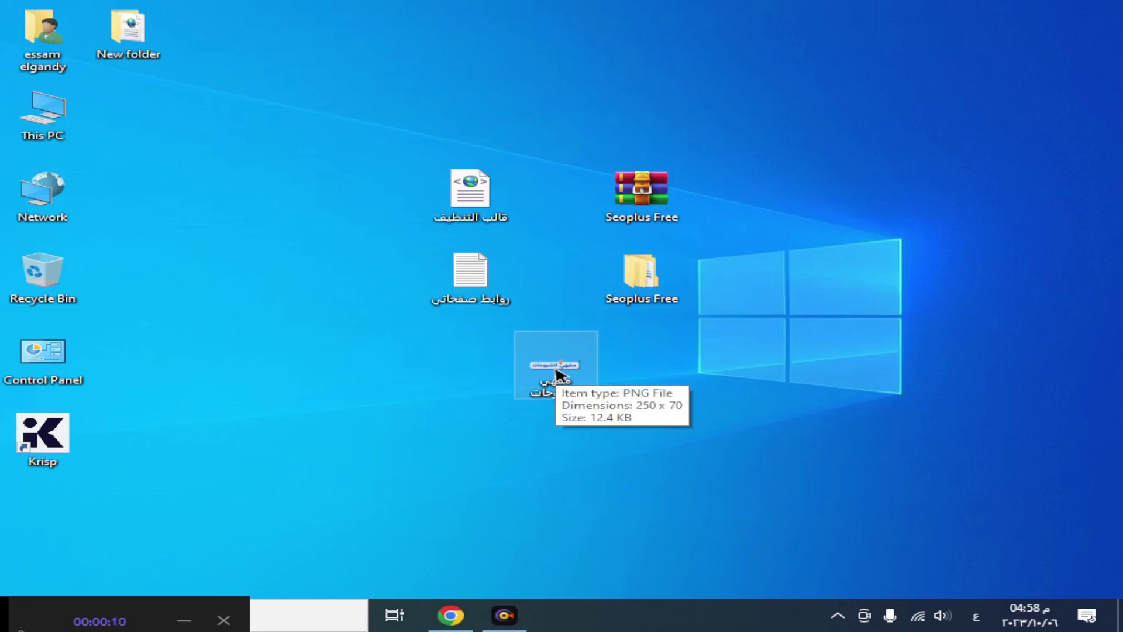
# Step: Open the desktop text file روابط صفحاتي, switch to Blogger's layout page, and open the الصفحات gadget of the upper menu for editing
pyautogui.doubleClick(483, 288)
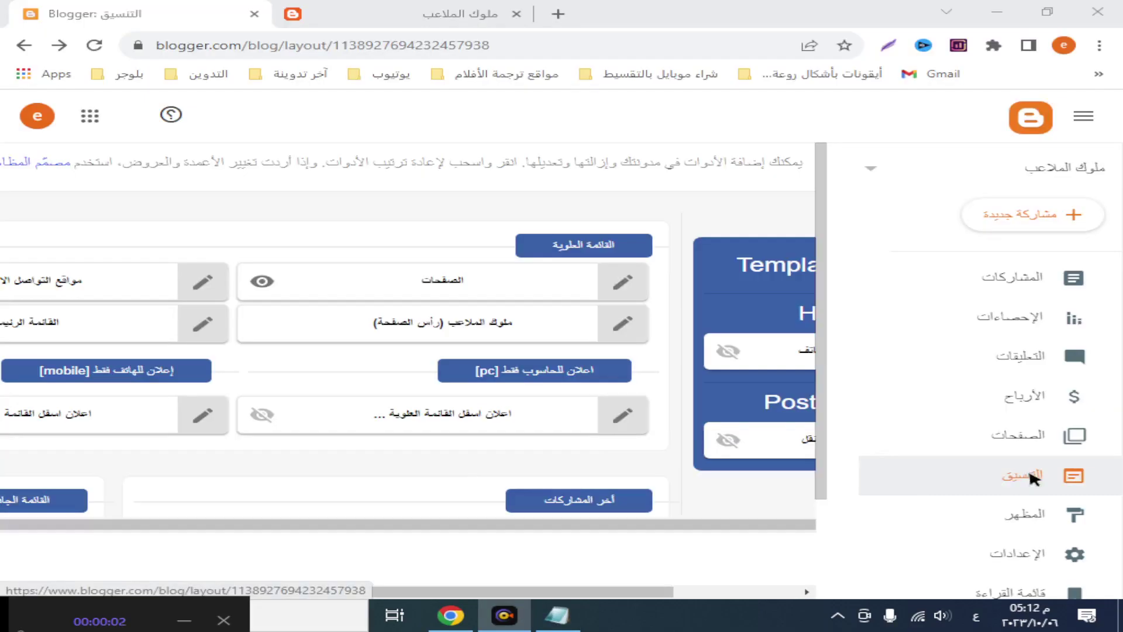
pyautogui.click(1027, 476)
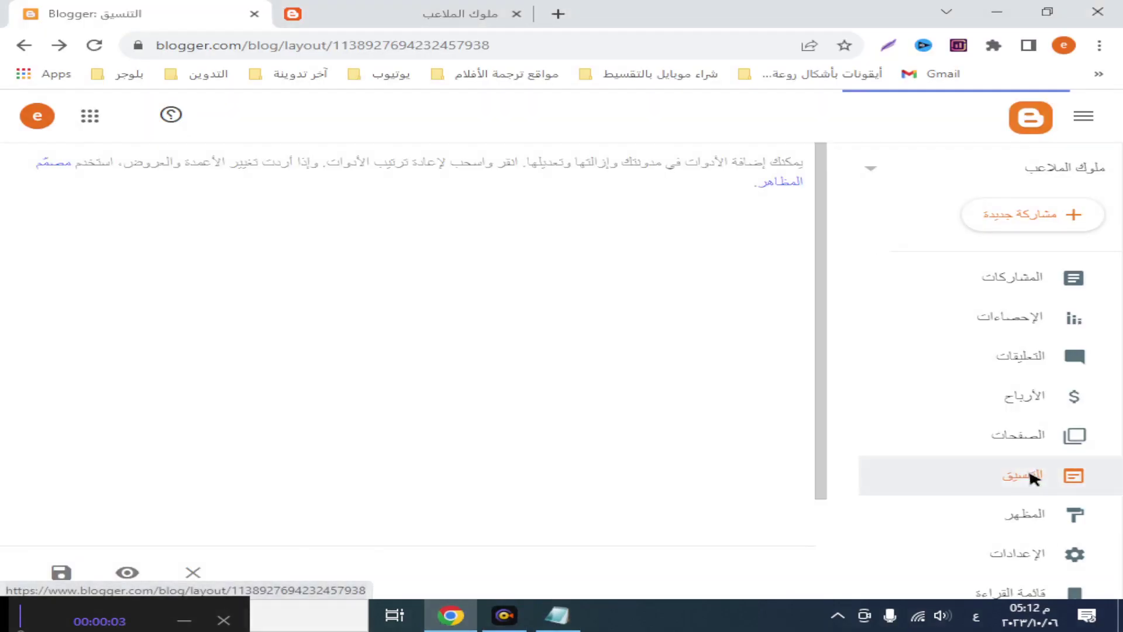
pyautogui.click(427, 283)
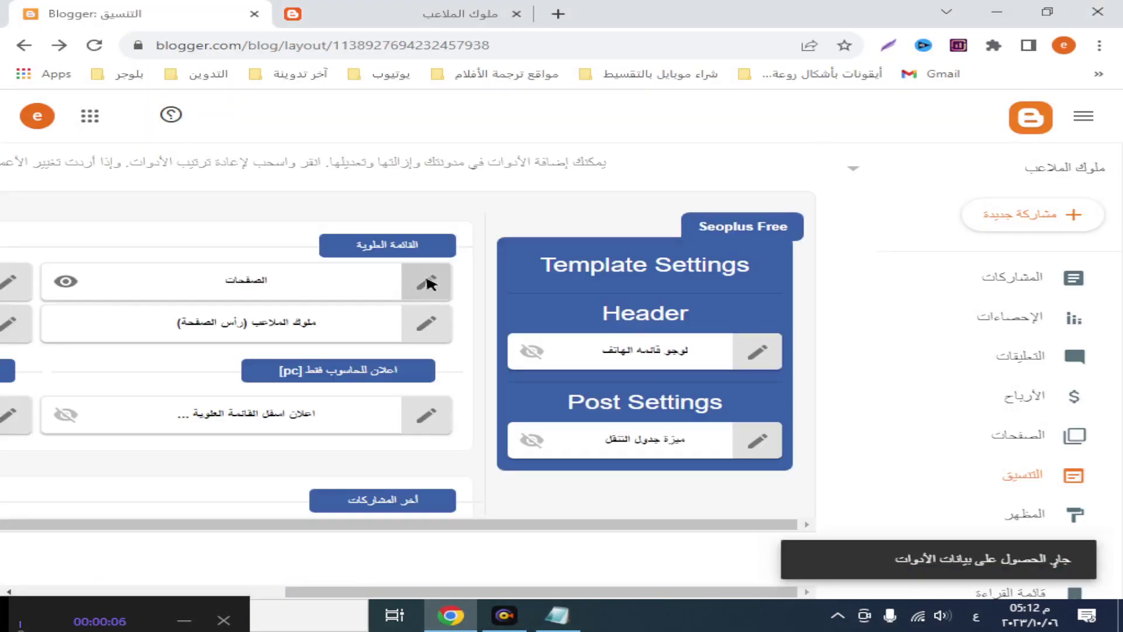
# Step: Add the من نحن page as an item in the الصفحات gadget's page list
pyautogui.click(466, 368)
pyautogui.click(713, 212)
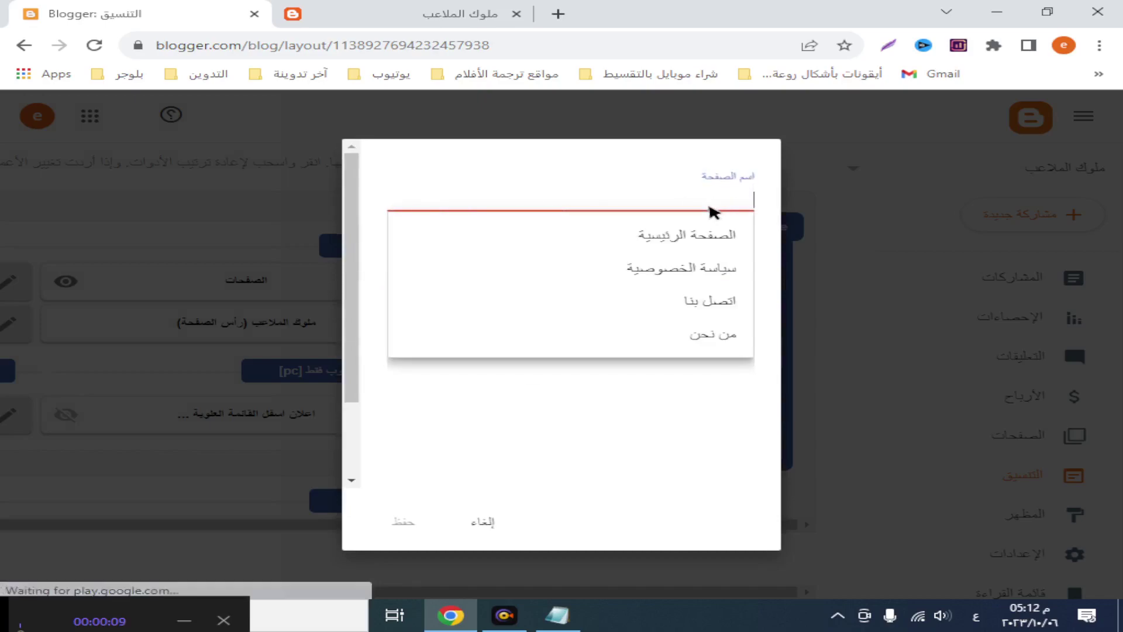
pyautogui.click(707, 325)
pyautogui.click(408, 517)
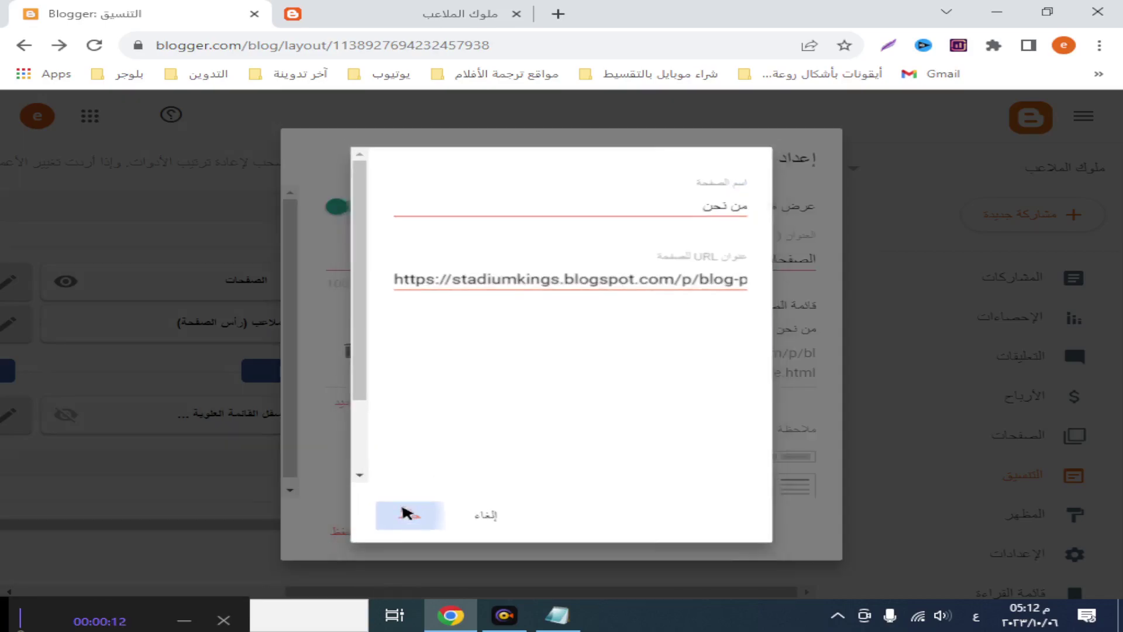
# Step: Add the اتصل بنا page as another item in the page list
pyautogui.click(406, 401)
pyautogui.click(712, 200)
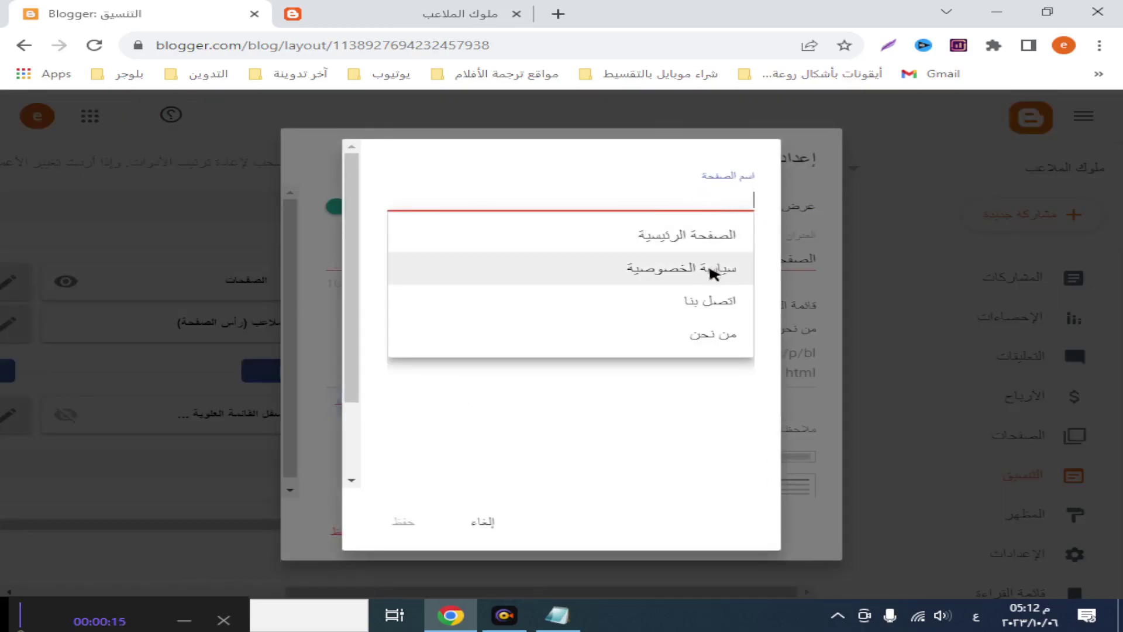
pyautogui.click(719, 309)
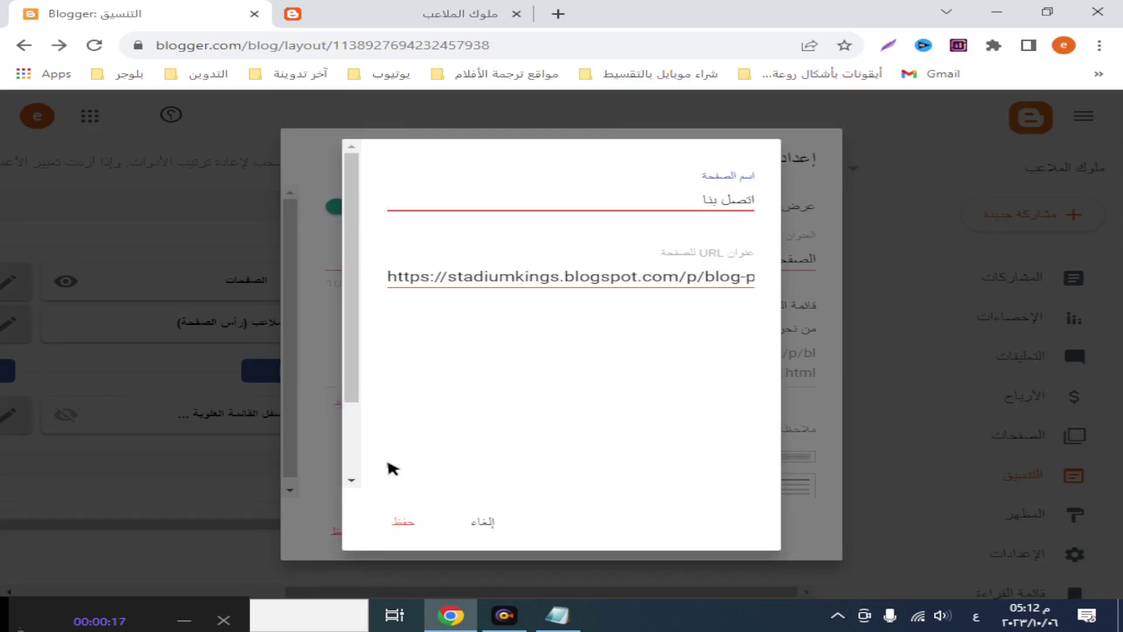
pyautogui.click(397, 522)
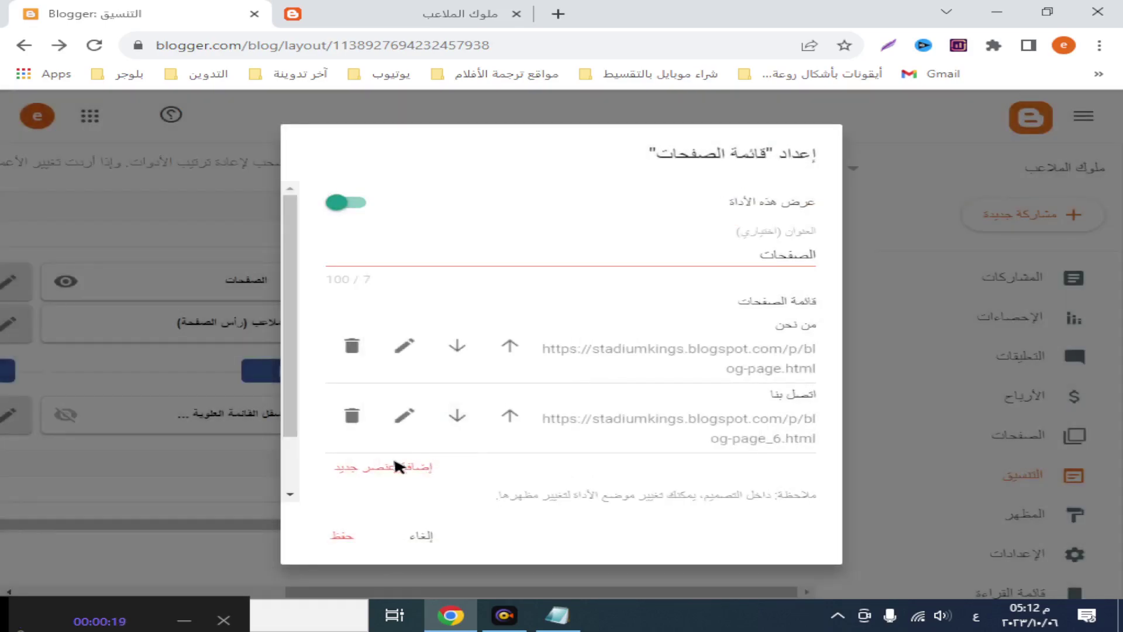
# Step: Add the سياسة الخصوصية page to the page list and save the الصفحات gadget
pyautogui.click(400, 466)
pyautogui.click(725, 204)
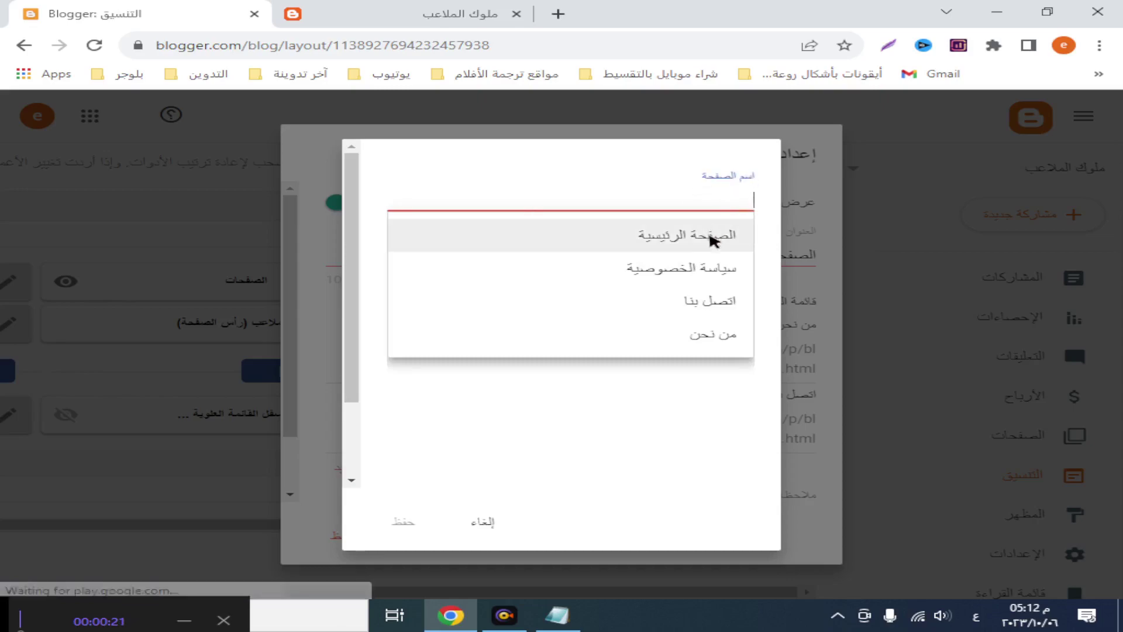
pyautogui.click(685, 269)
pyautogui.click(406, 515)
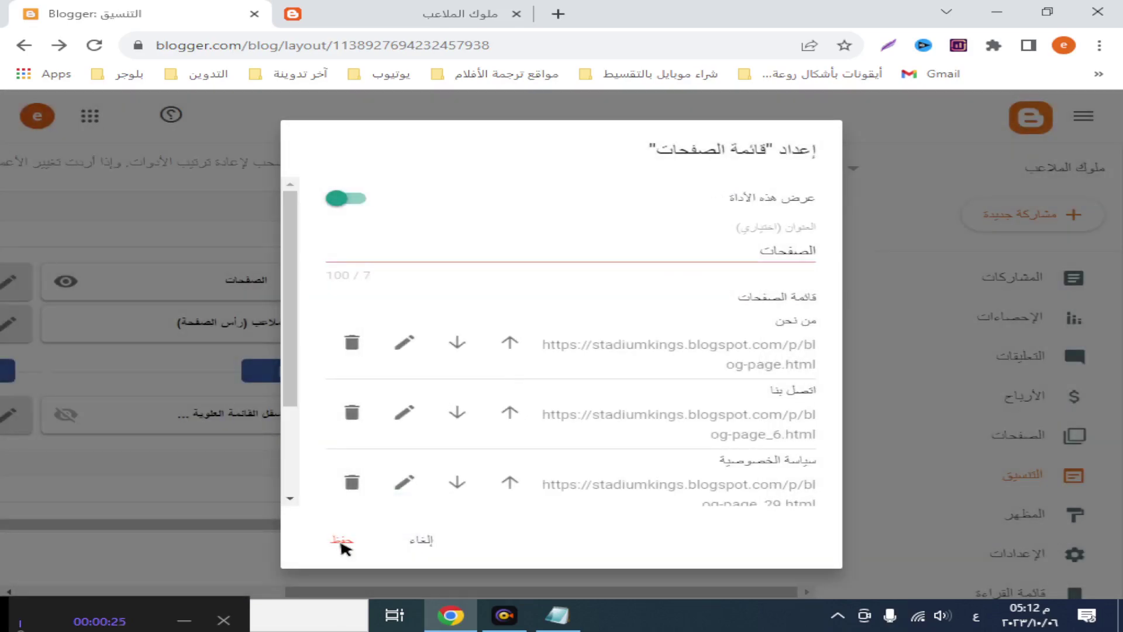
pyautogui.click(342, 541)
# Step: Open the upper menu's مواقع التواصل الاجتماعي gadget and start a new link with the site name twitter
pyautogui.moveTo(366, 592); pyautogui.dragTo(165, 586)
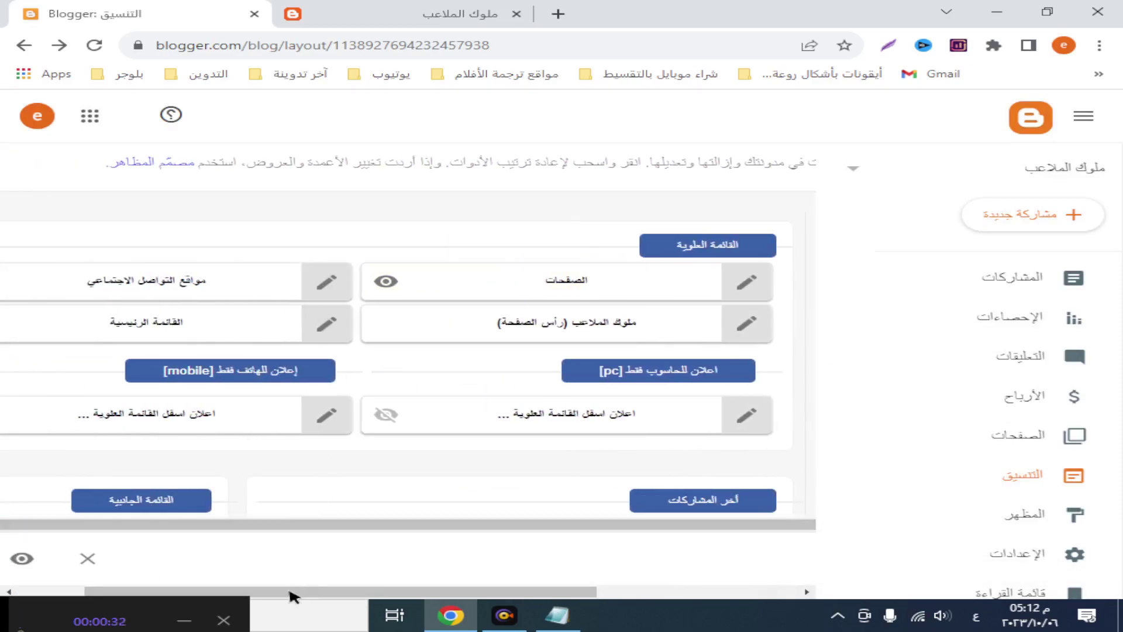
pyautogui.moveTo(289, 591); pyautogui.dragTo(223, 592)
pyautogui.click(432, 289)
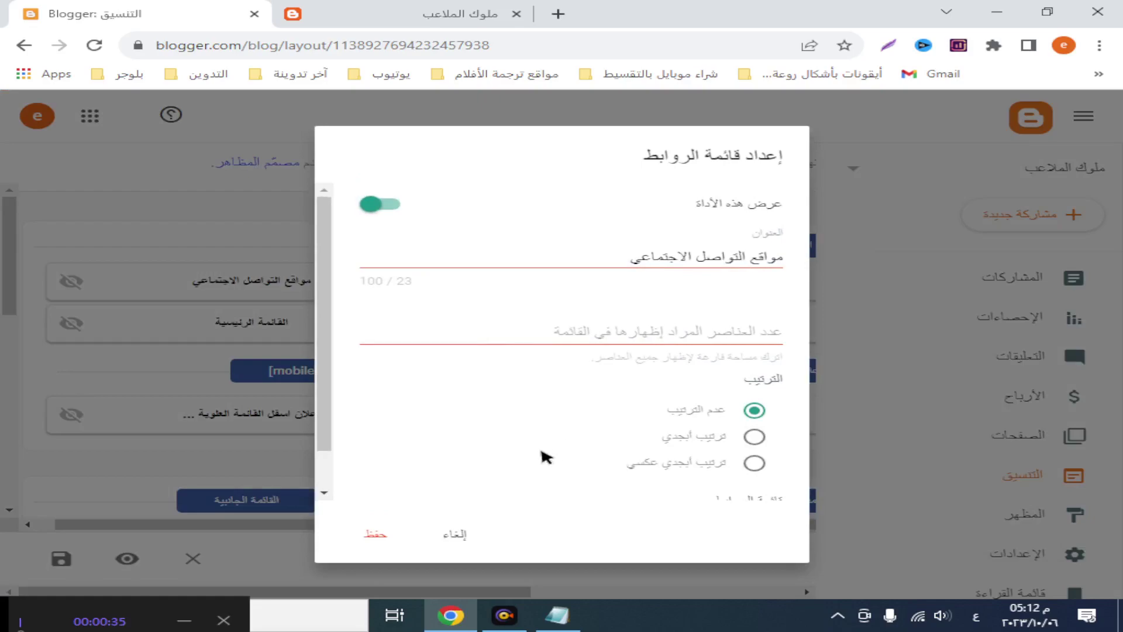
pyautogui.scroll(-1, 546, 453)
pyautogui.click(435, 478)
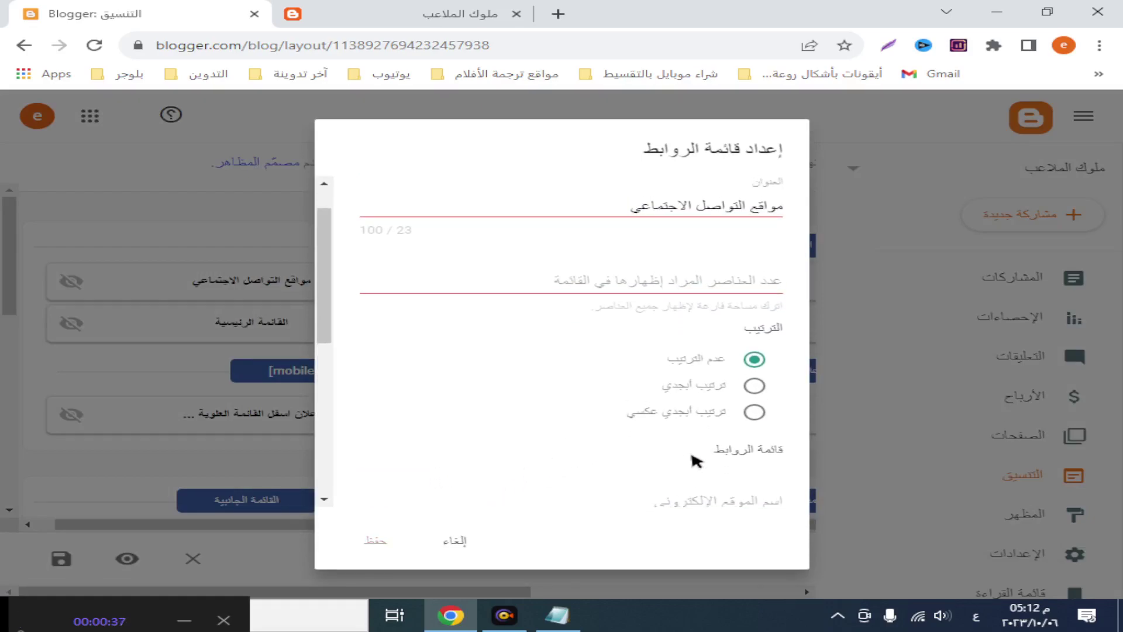
pyautogui.scroll(-2, 714, 493)
pyautogui.click(754, 430)
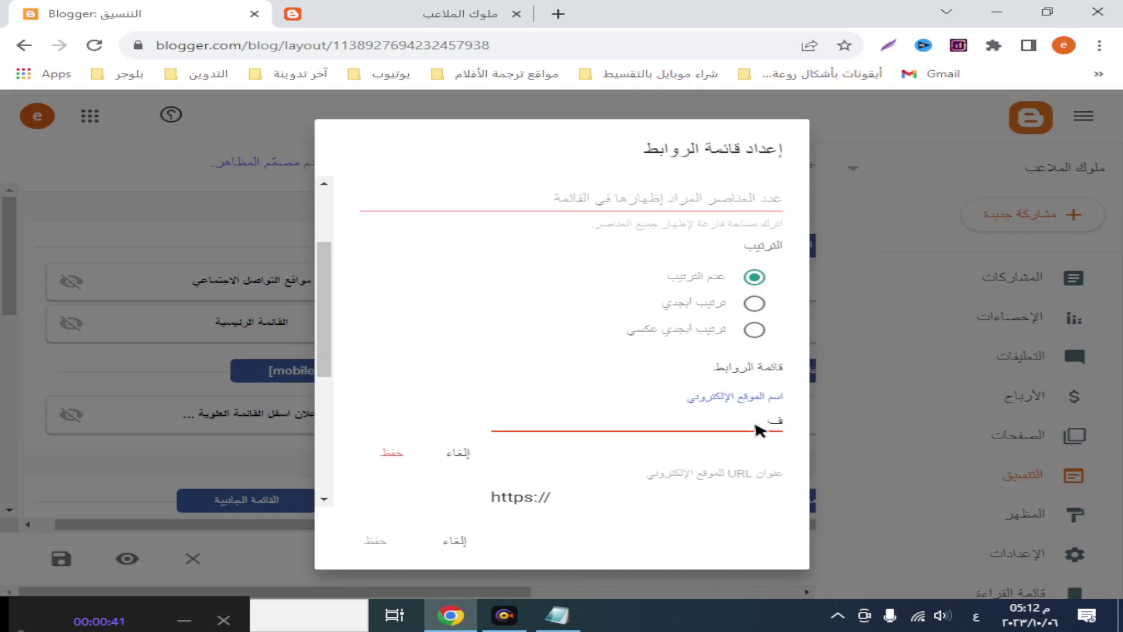
pyautogui.hotkey('alt', 'shift')
pyautogui.write('twitter')
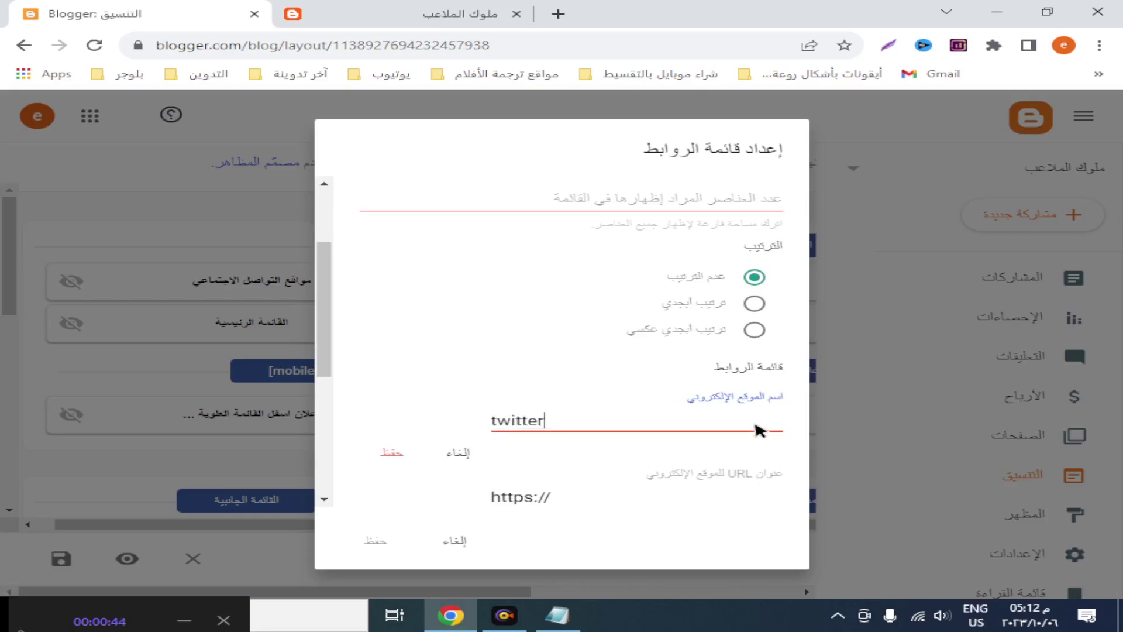
# Step: Copy the Twitter page link from the روابط صفحاتي file in Notepad
pyautogui.click(560, 614)
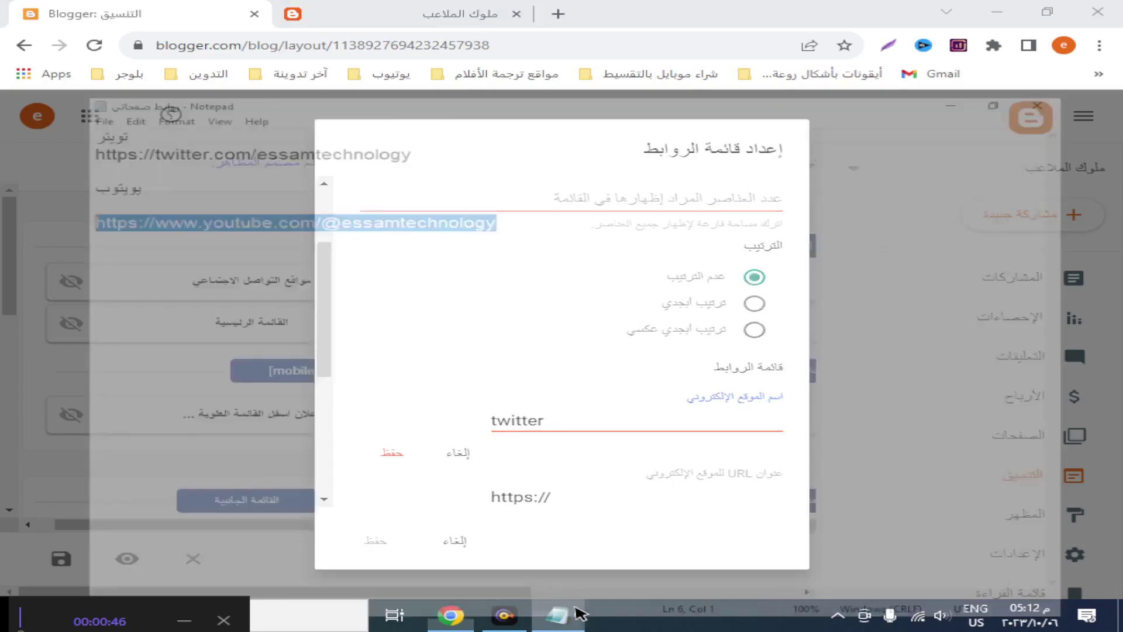
pyautogui.click(369, 67)
pyautogui.moveTo(401, 72); pyautogui.dragTo(55, 81)
pyautogui.rightClick(88, 65)
pyautogui.click(140, 116)
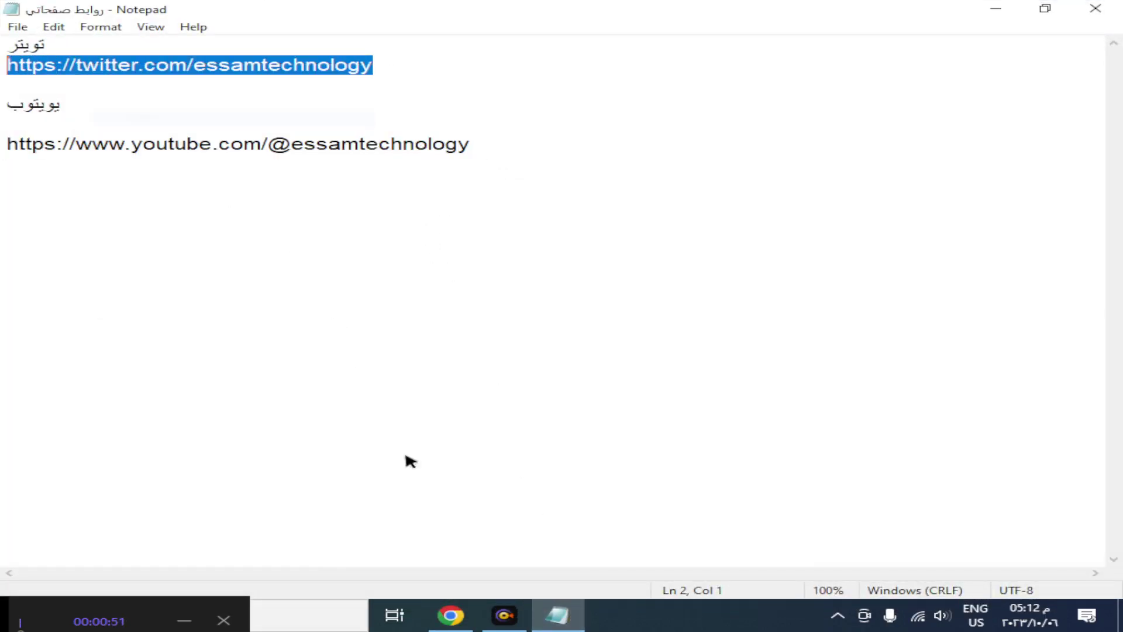
# Step: Back in Chrome, replace the twitter item's default URL with the copied Twitter link and save the item
pyautogui.click(450, 614)
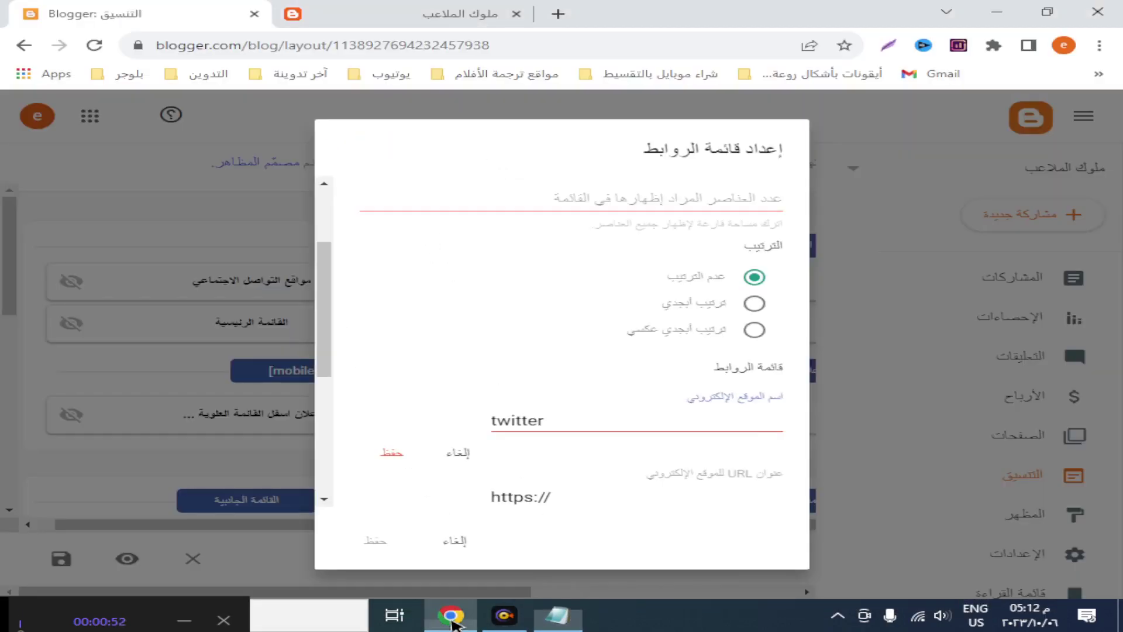
pyautogui.click(571, 496)
pyautogui.scroll(-4, 697, 491)
pyautogui.moveTo(612, 253); pyautogui.dragTo(456, 247)
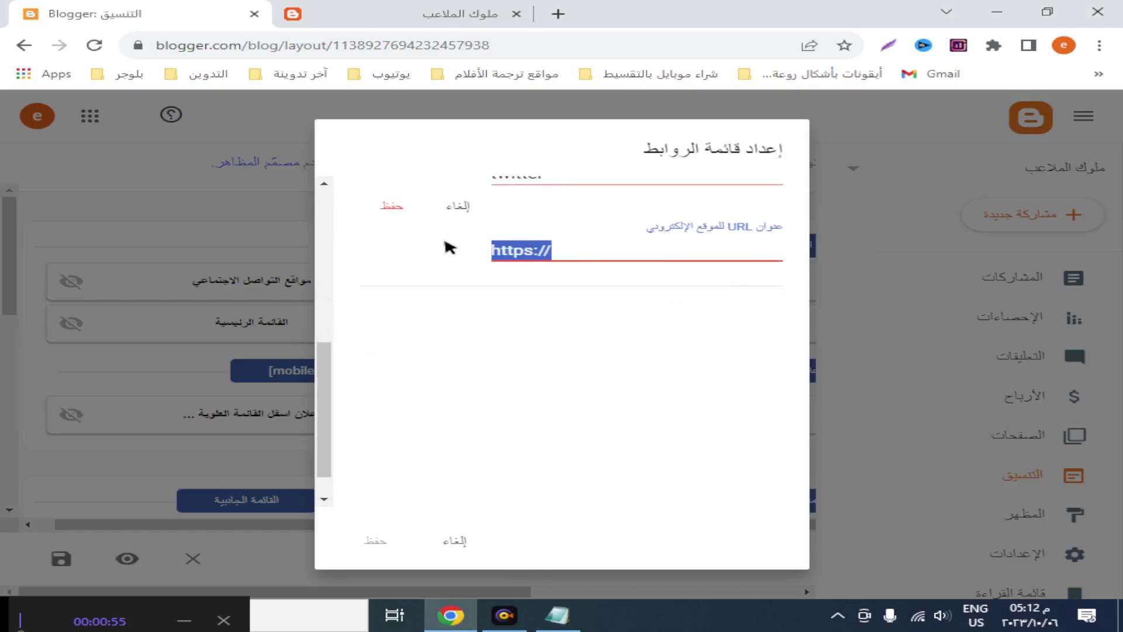
pyautogui.press('BackSpace')
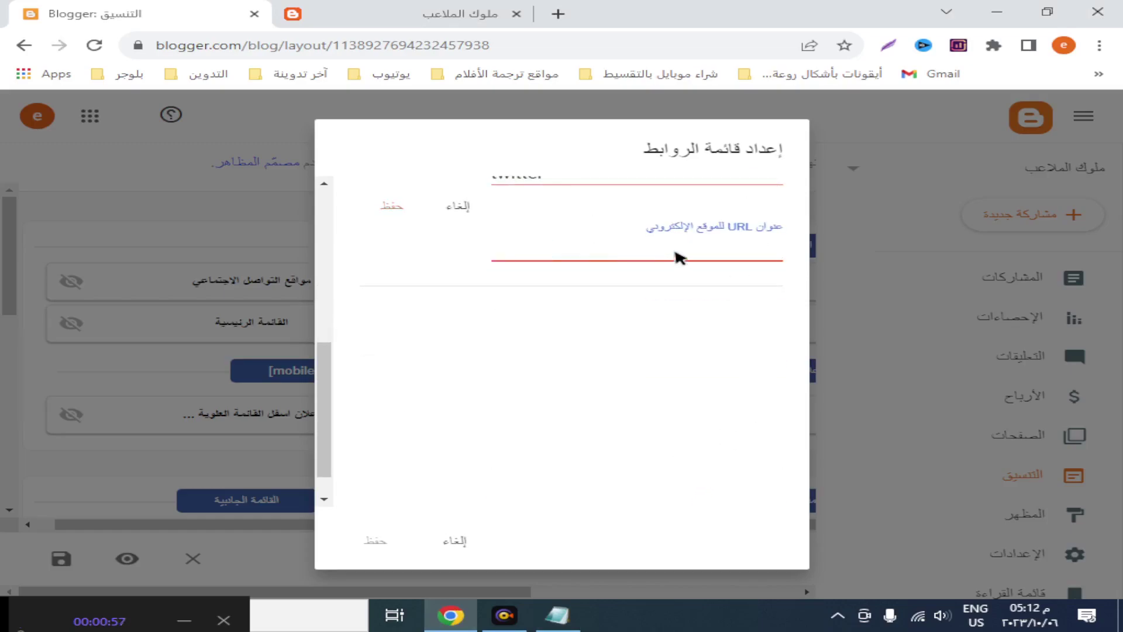
pyautogui.rightClick(677, 257)
pyautogui.click(728, 366)
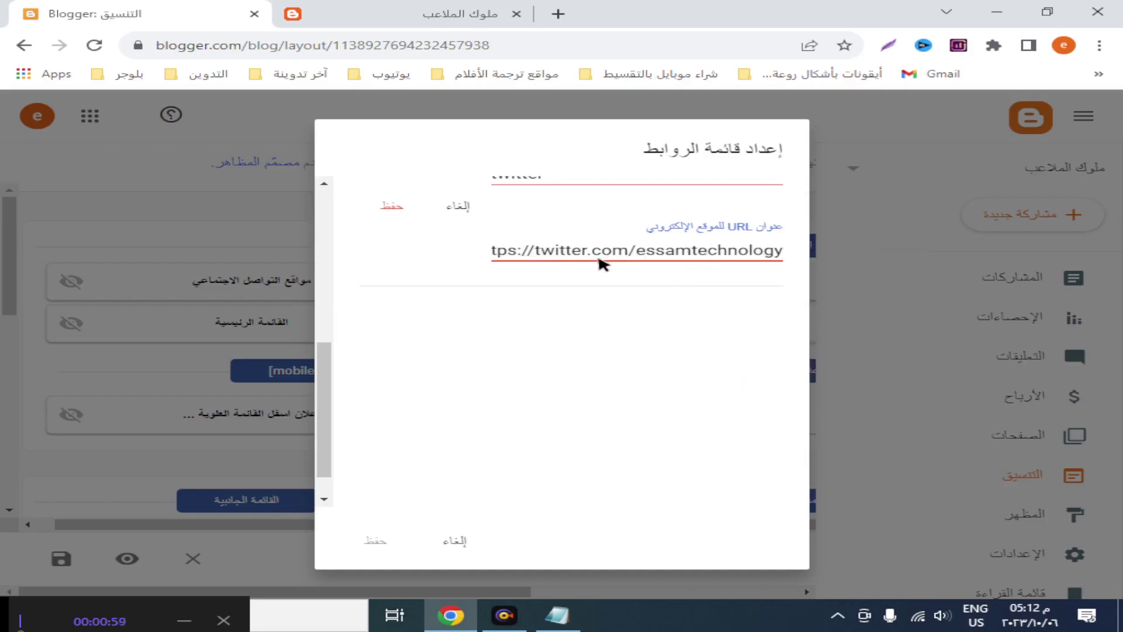
pyautogui.click(401, 206)
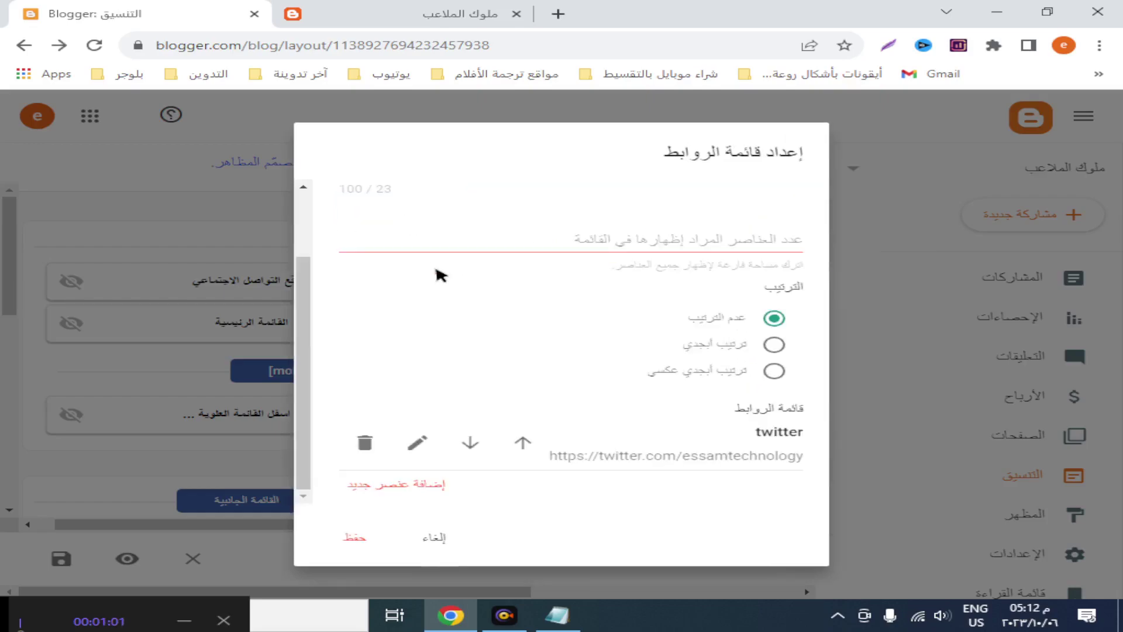
# Step: Add a second link with the site name youtube and clear its default URL
pyautogui.click(402, 487)
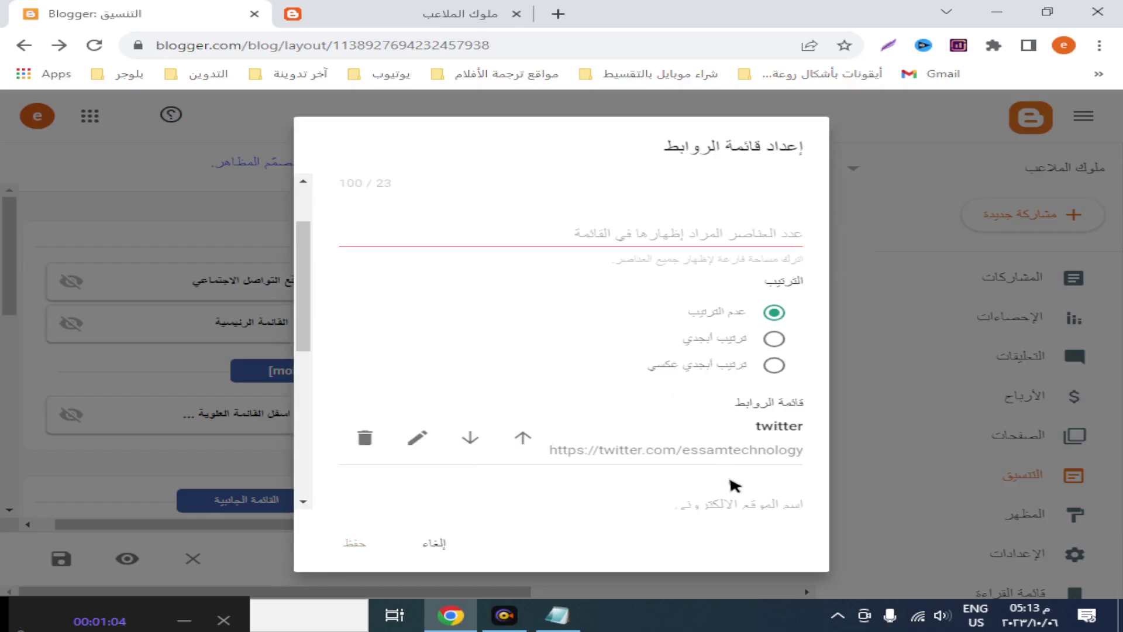
pyautogui.click(750, 501)
pyautogui.click(762, 355)
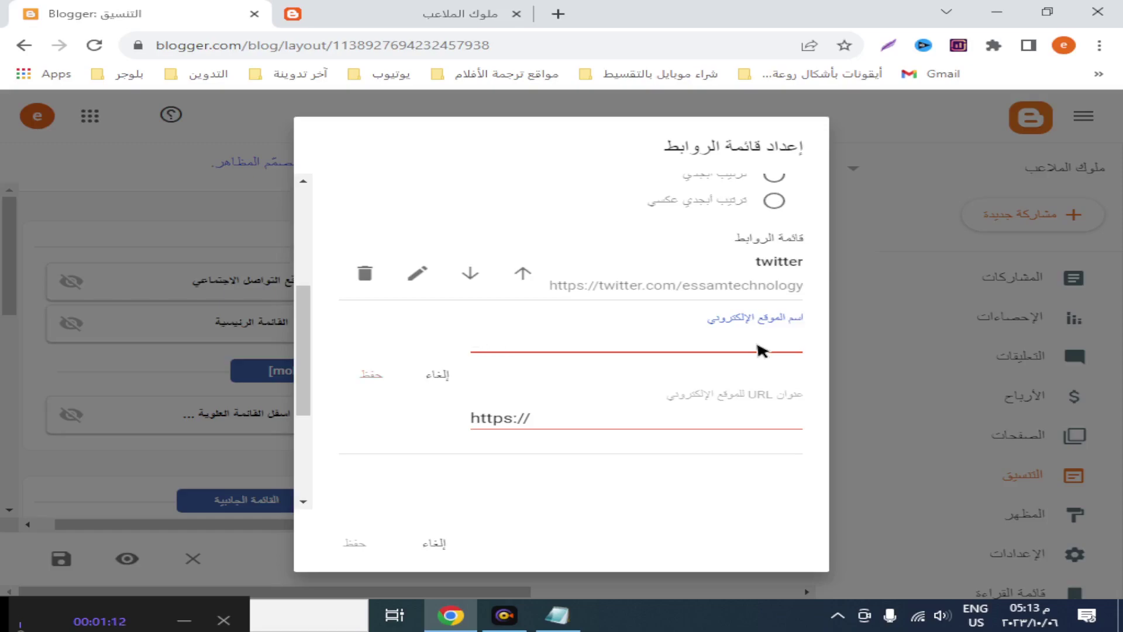
pyautogui.write('youtube')
pyautogui.click(547, 426)
pyautogui.moveTo(548, 425); pyautogui.dragTo(448, 429)
pyautogui.press('BackSpace')
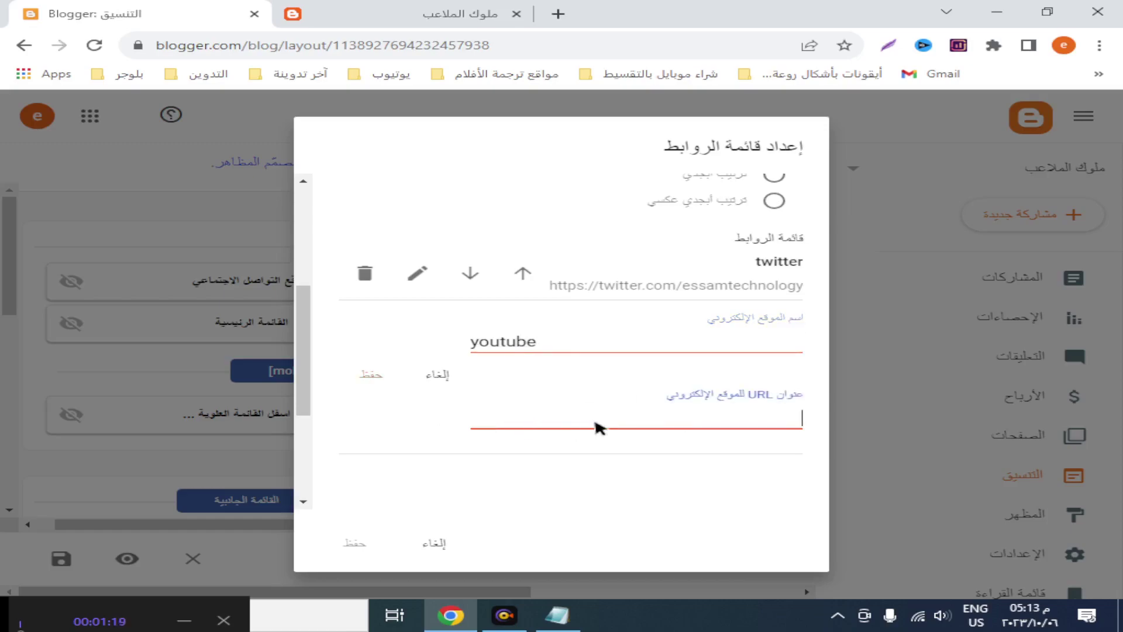
# Step: Copy the YouTube channel link from the روابط صفحاتي file in Notepad
pyautogui.click(557, 615)
pyautogui.moveTo(473, 146); pyautogui.dragTo(7, 146)
pyautogui.rightClick(82, 147)
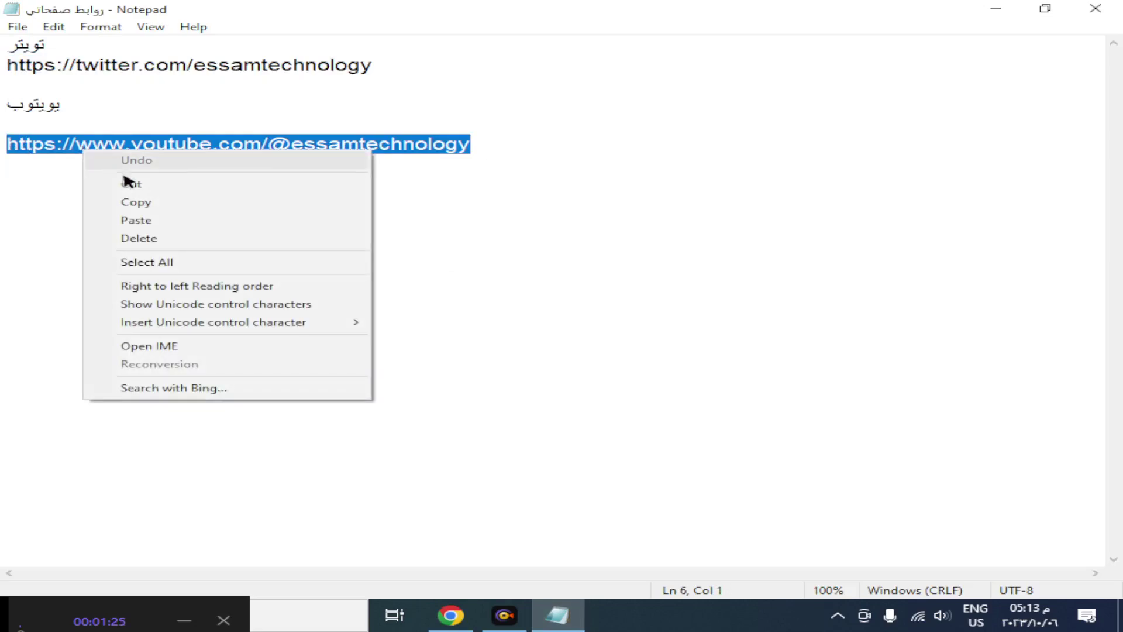
pyautogui.click(123, 203)
# Step: Return to Chrome, paste the copied YouTube link as the youtube item's URL, and save the item
pyautogui.click(450, 615)
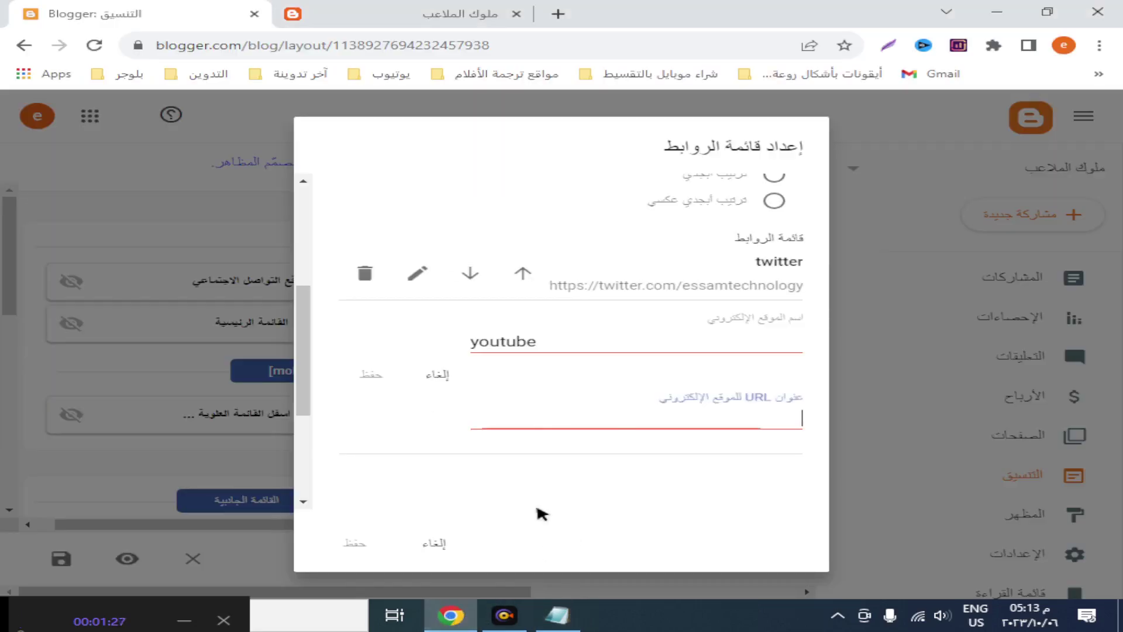
pyautogui.rightClick(697, 426)
pyautogui.click(738, 311)
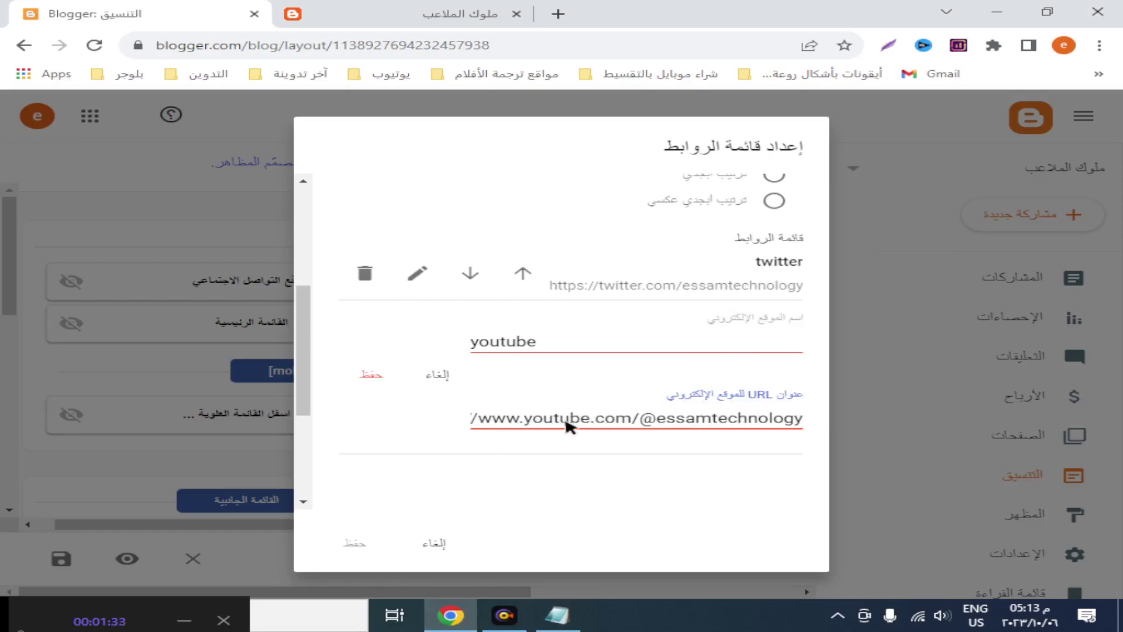
pyautogui.click(369, 377)
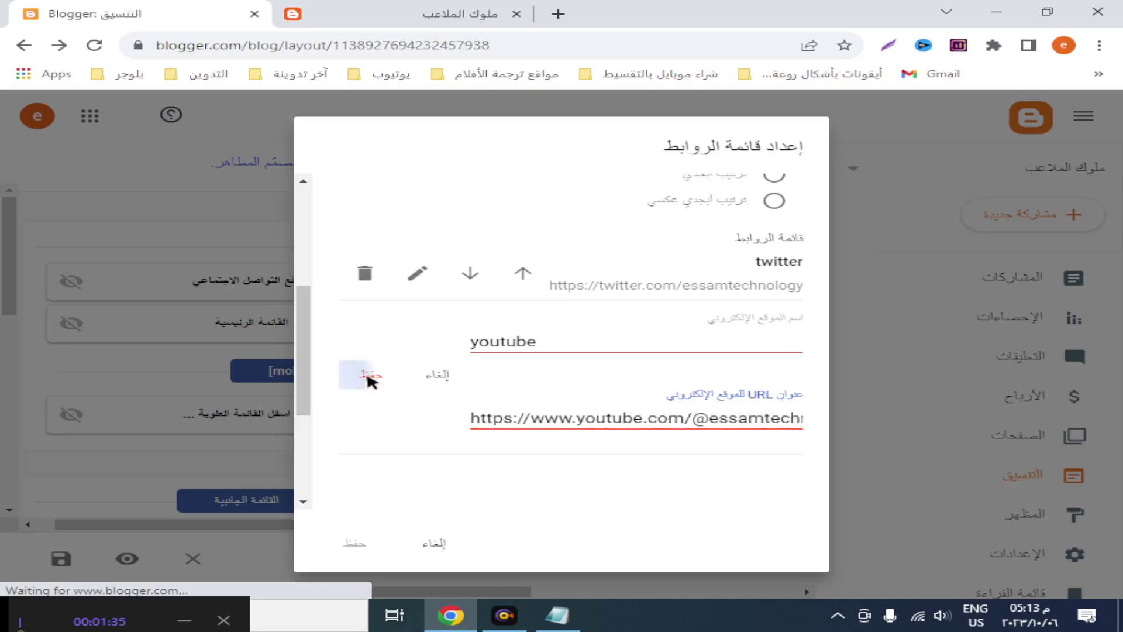
# Step: Save the social media links gadget, and set the رأس الصفحة header gadget's image source to upload from the computer
pyautogui.click(345, 541)
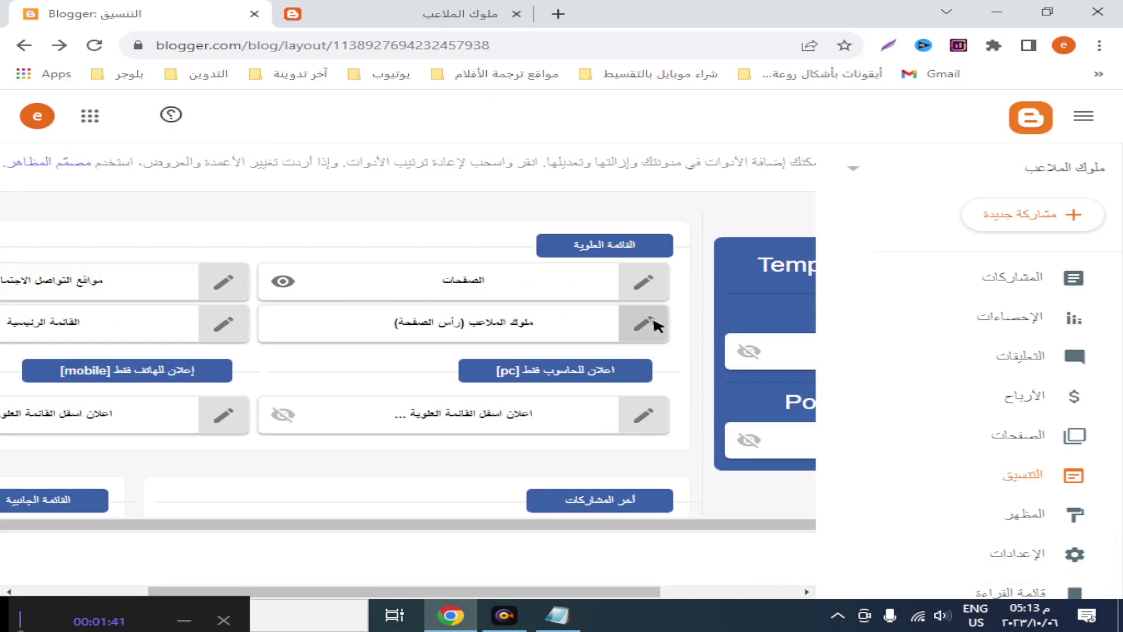
pyautogui.click(655, 324)
pyautogui.scroll(-3, 675, 367)
pyautogui.scroll(3, 677, 370)
pyautogui.scroll(-3, 679, 368)
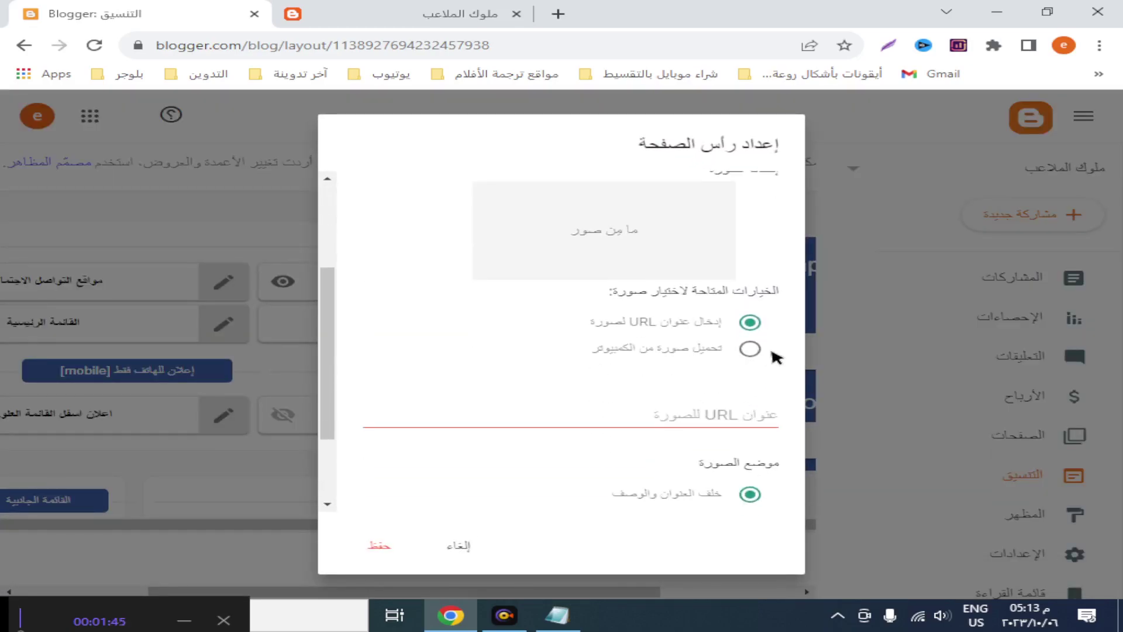
pyautogui.click(750, 350)
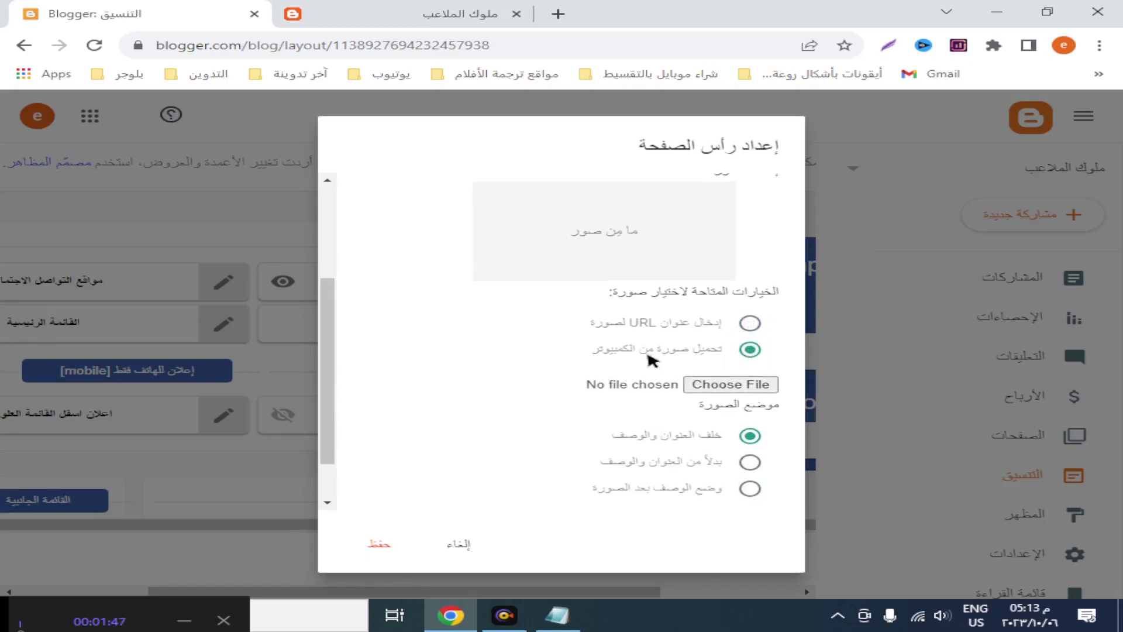
pyautogui.scroll(-1, 652, 360)
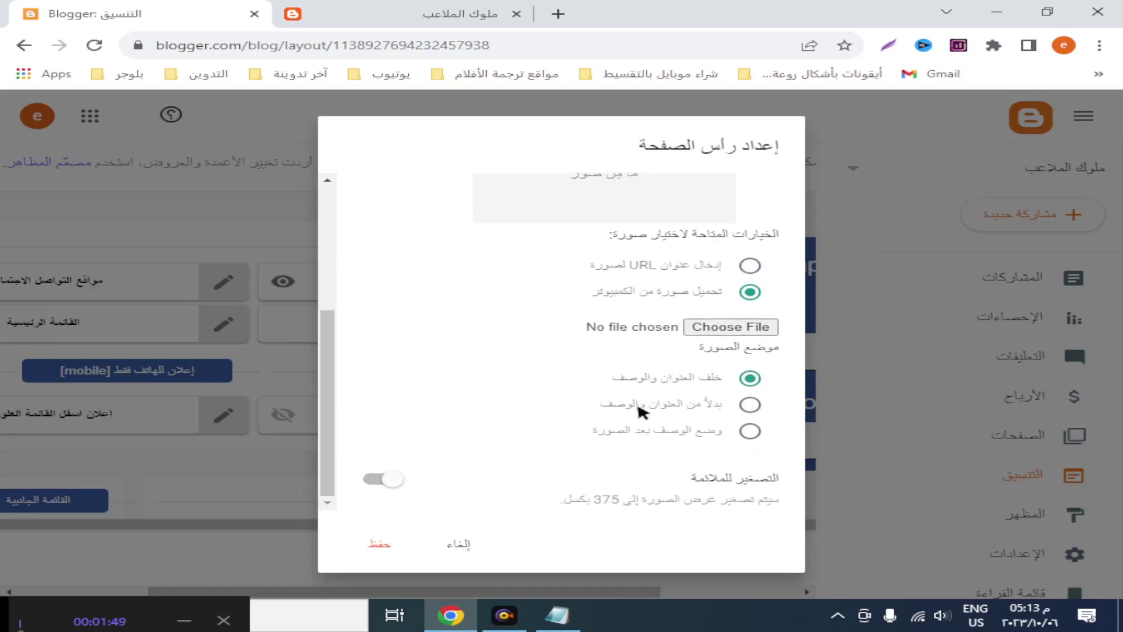
# Step: Place the header image instead of the title and description, upload مقهي الشروحات.png from the Desktop, and save the header
pyautogui.click(748, 407)
pyautogui.click(725, 326)
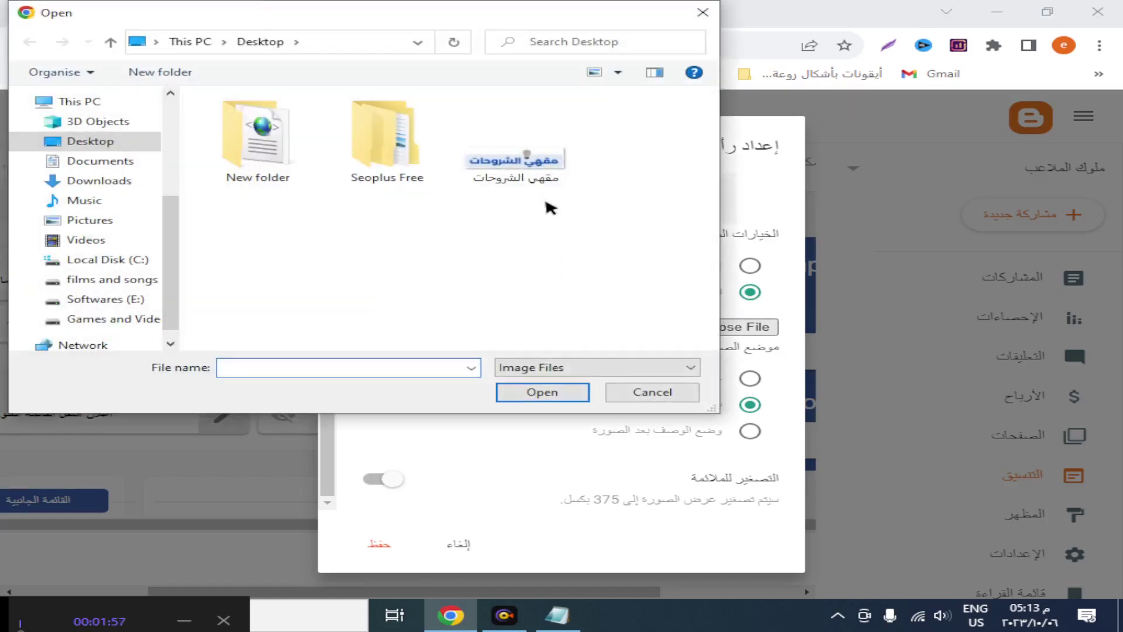
pyautogui.click(539, 171)
pyautogui.click(539, 393)
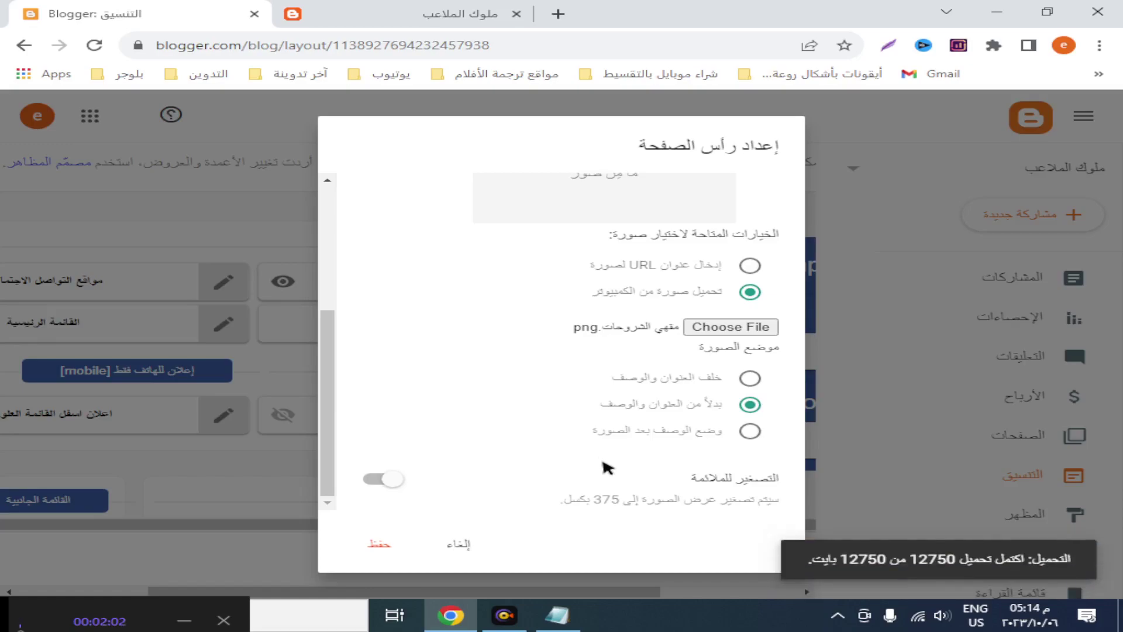
pyautogui.click(382, 540)
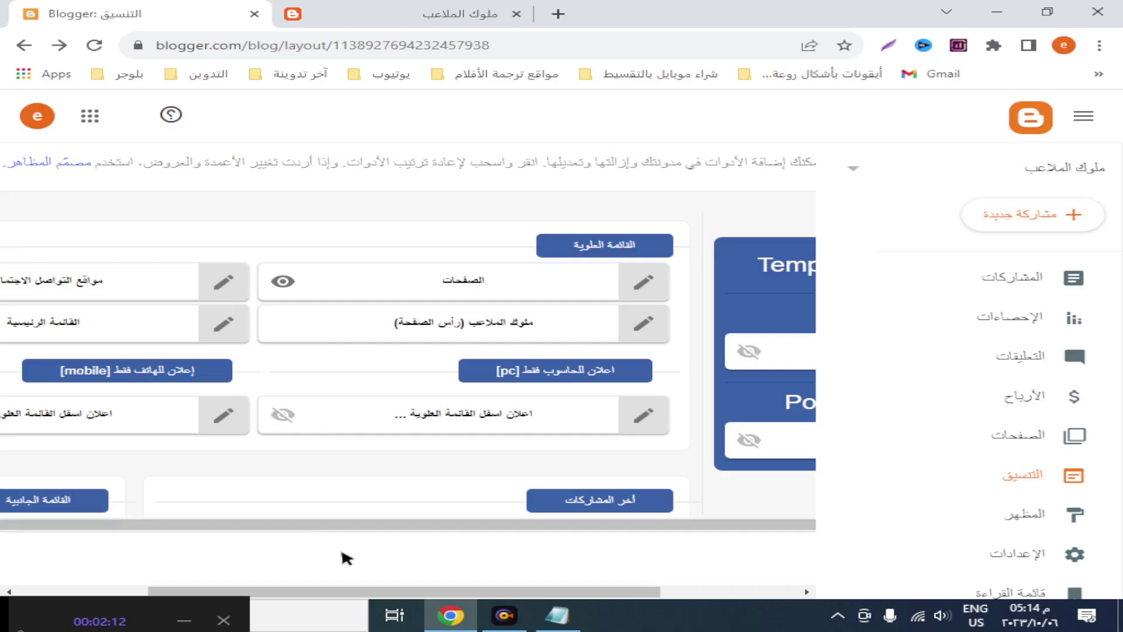
# Step: Save the layout arrangement and reload the blog's home page
pyautogui.moveTo(345, 598); pyautogui.dragTo(155, 594)
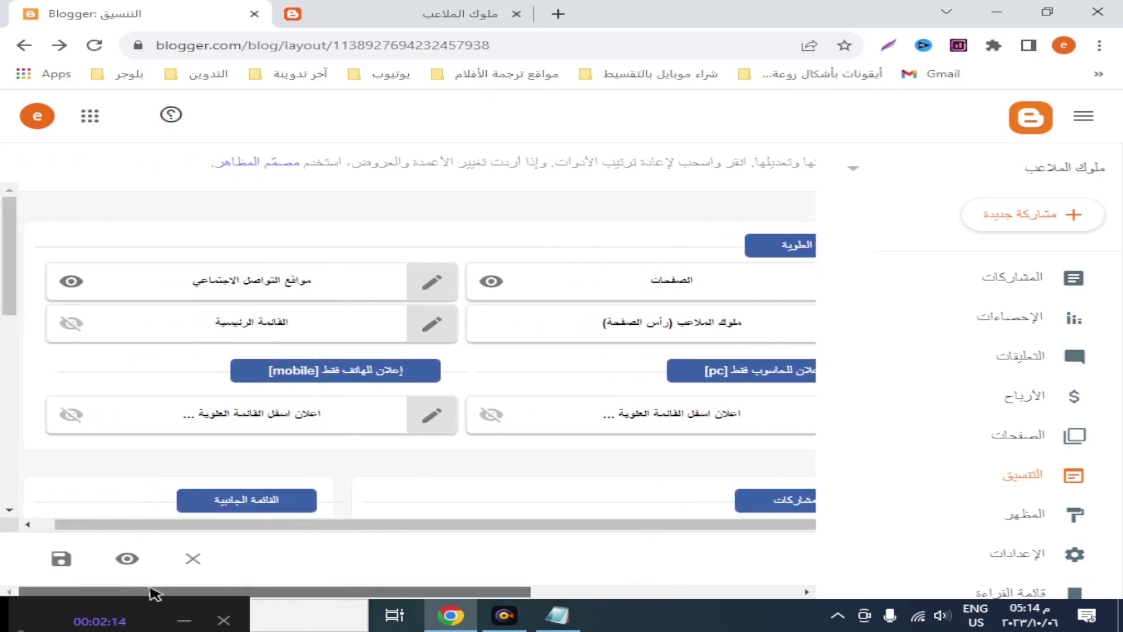
pyautogui.click(61, 560)
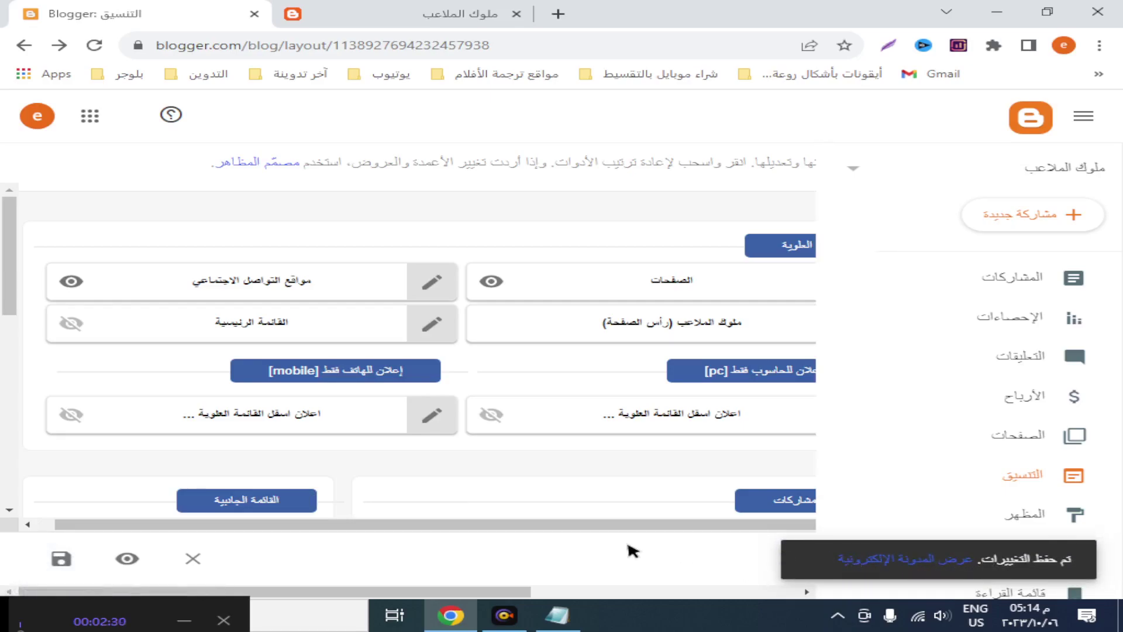
pyautogui.click(436, 13)
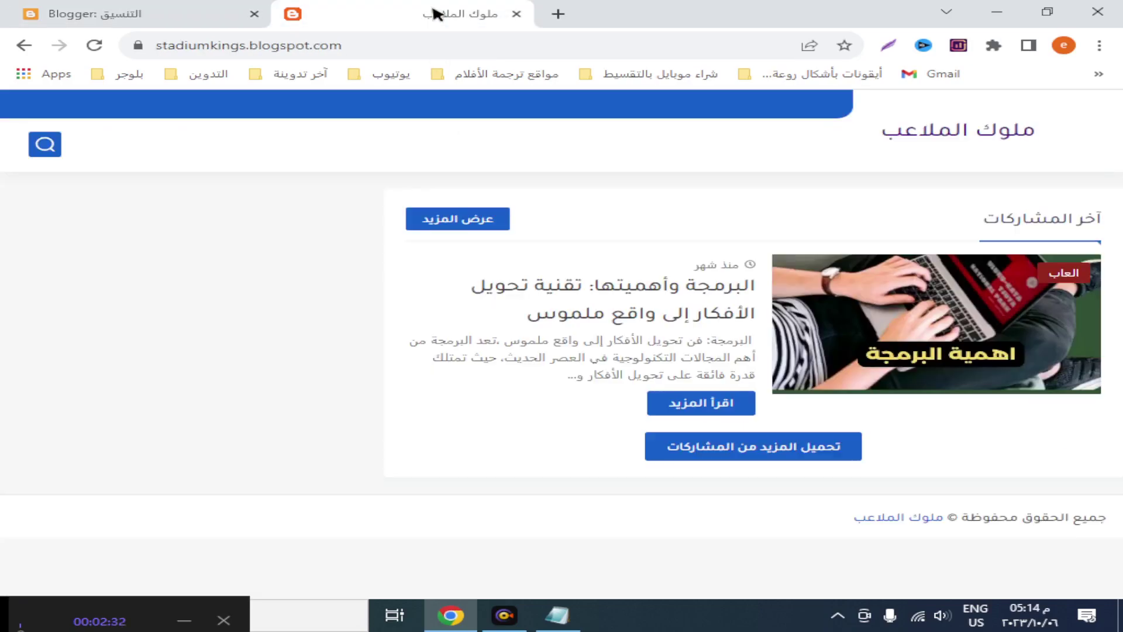
pyautogui.click(97, 49)
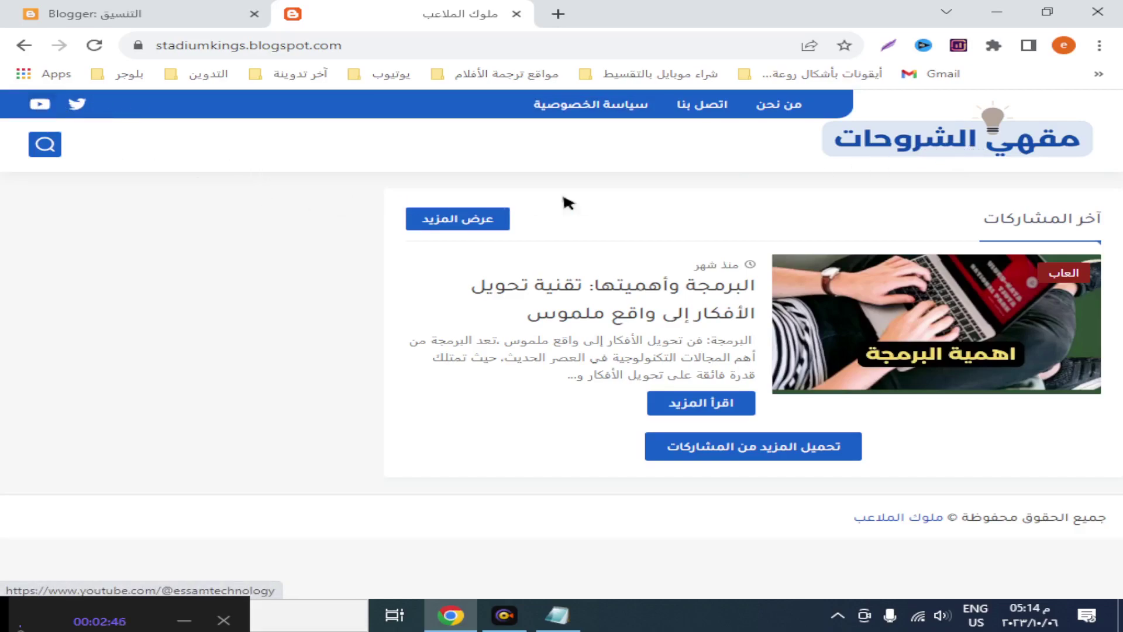
# Step: Check the من نحن, اتصل بنا and سياسة الخصوصية page links in the blog's header, and return to the home page through the logo
pyautogui.click(796, 112)
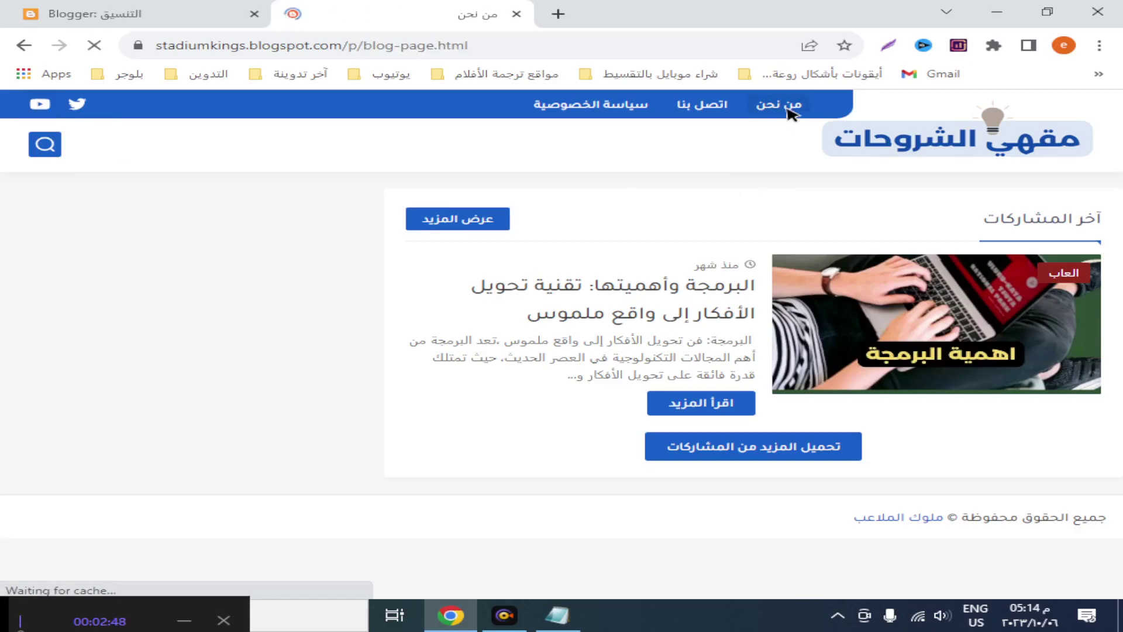
pyautogui.click(699, 106)
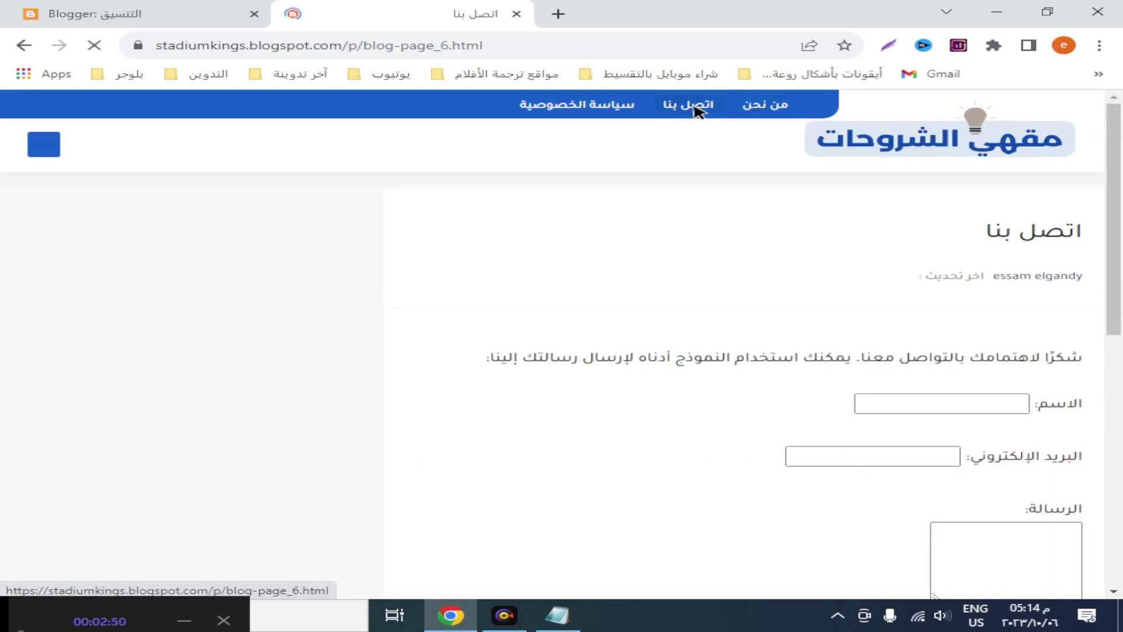
pyautogui.click(592, 114)
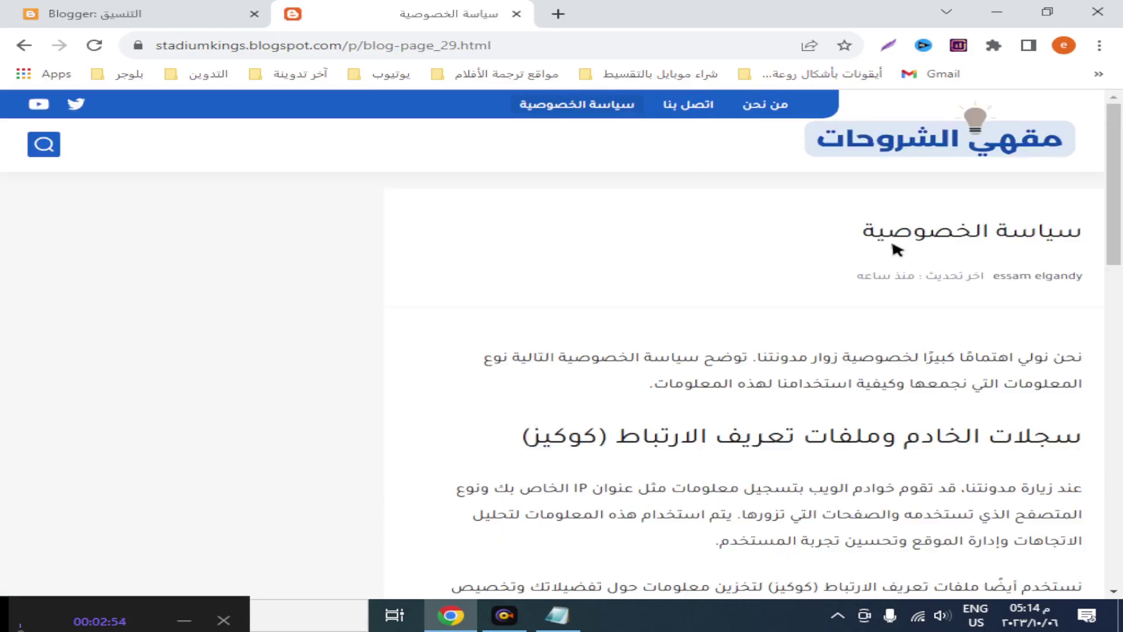
pyautogui.click(909, 146)
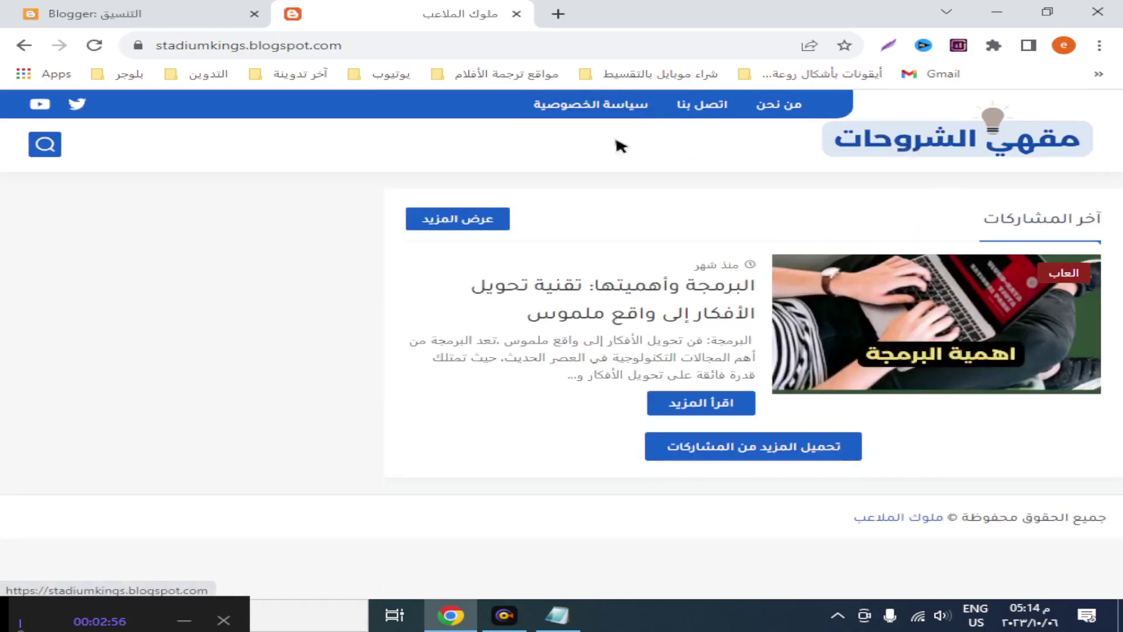
# Step: Test the Twitter and YouTube icons in the blog's header and view the YouTube channel page
pyautogui.click(78, 105)
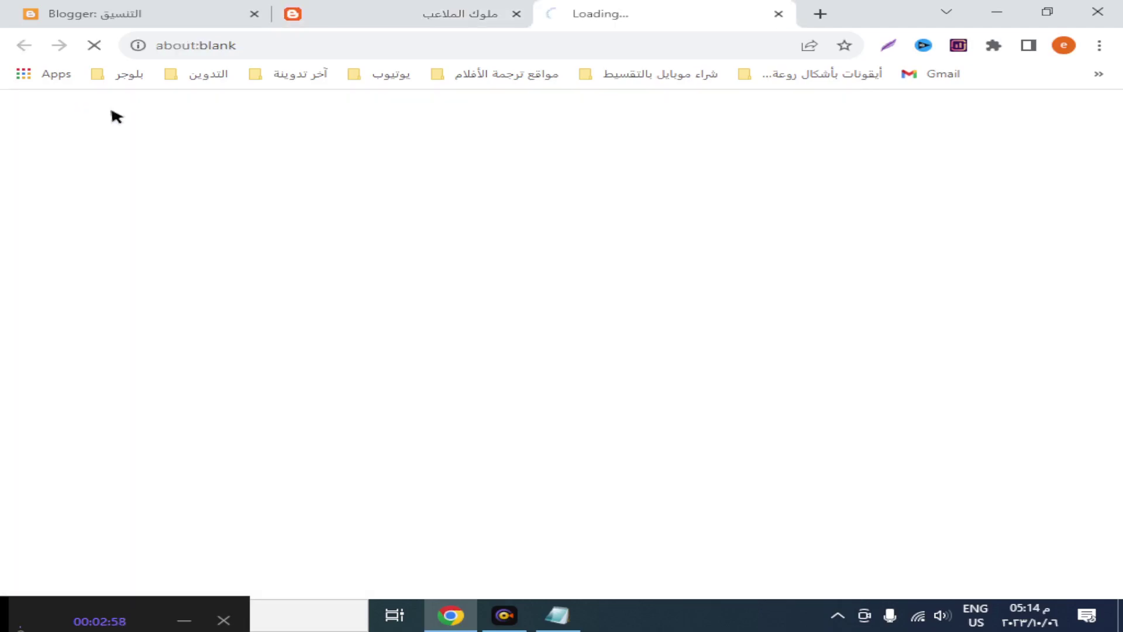
pyautogui.click(404, 17)
pyautogui.click(43, 108)
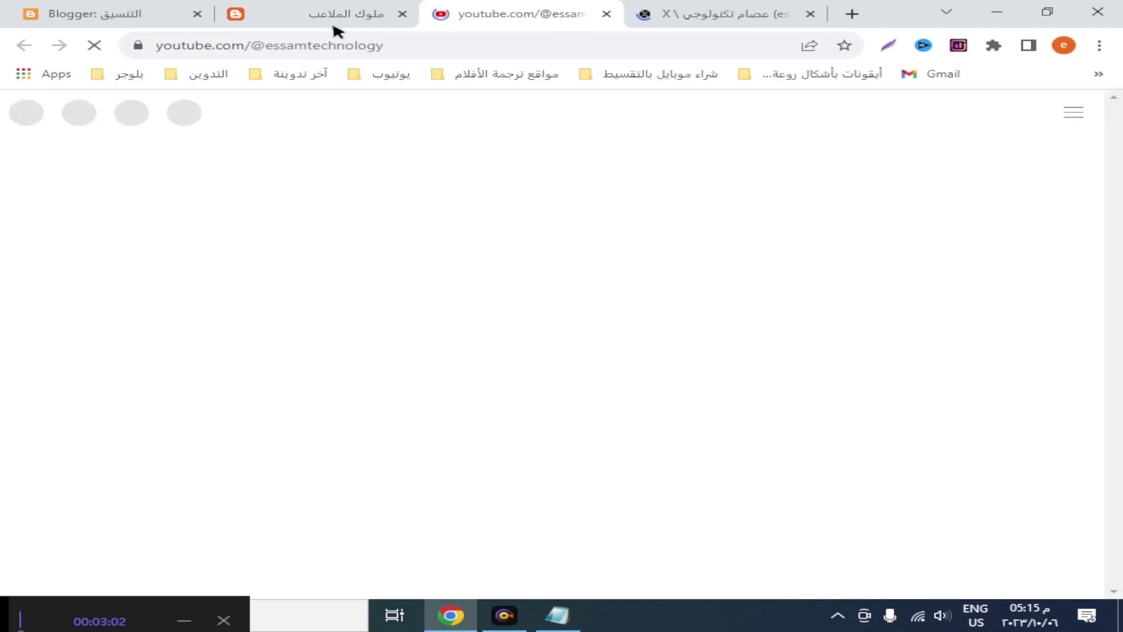
pyautogui.click(333, 17)
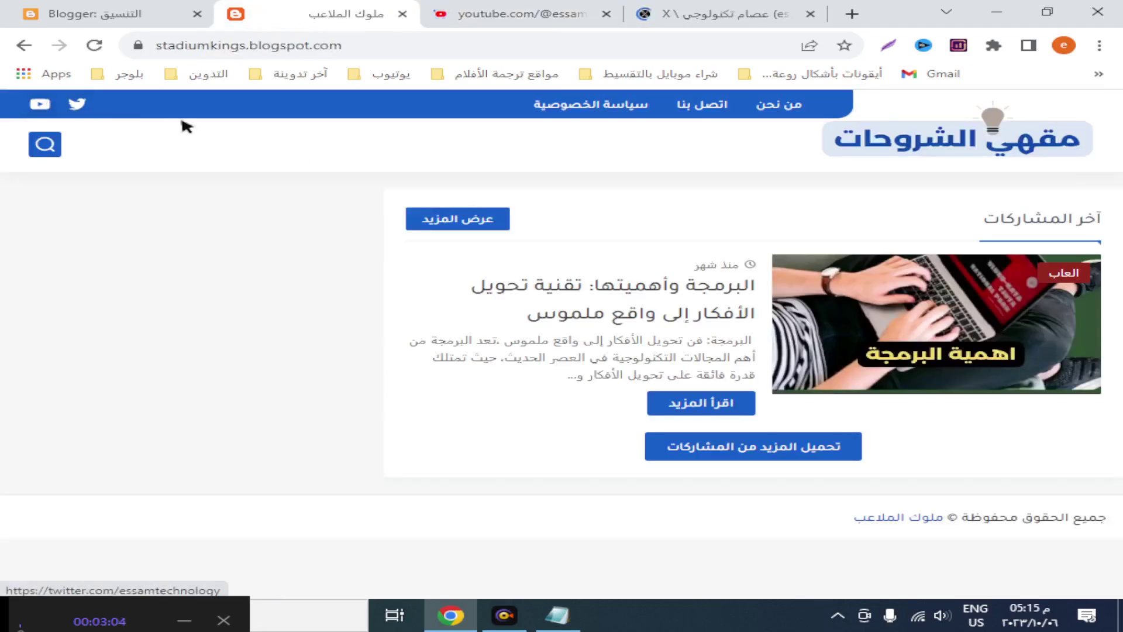
pyautogui.click(504, 12)
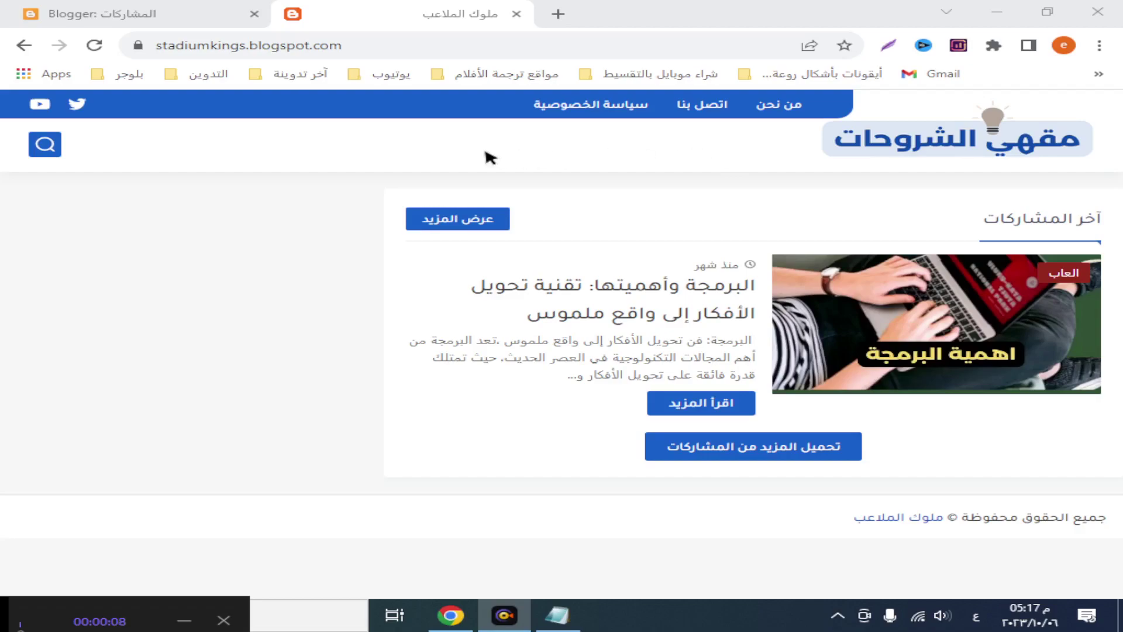
# Step: Open the programming post in the Blogger editor to check its label, and return to the posts list
pyautogui.click(180, 17)
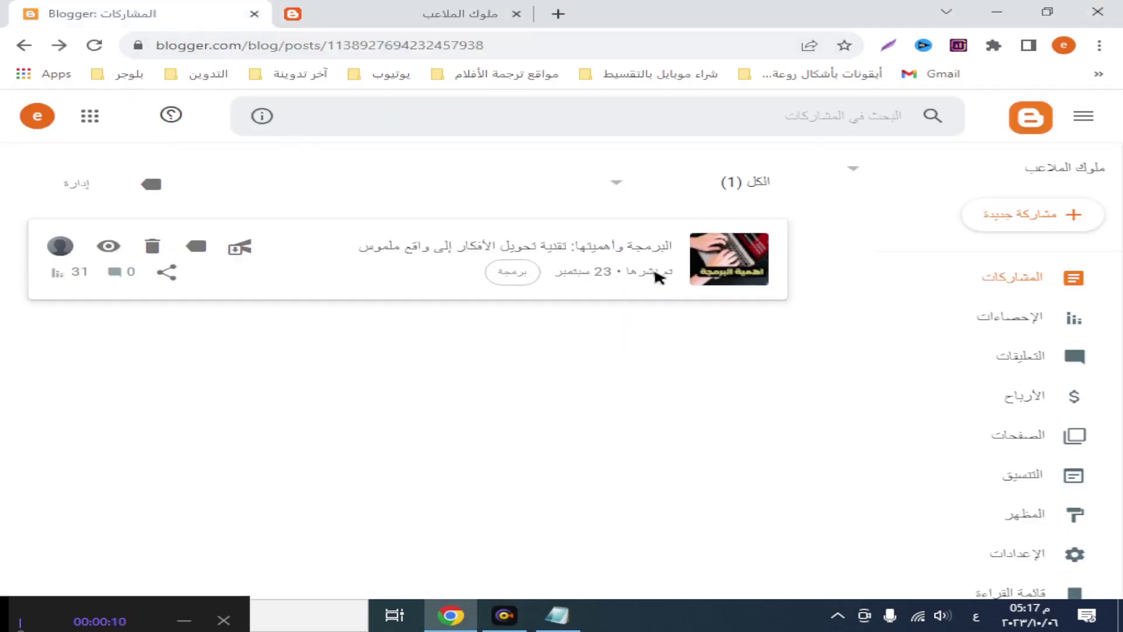
pyautogui.click(598, 245)
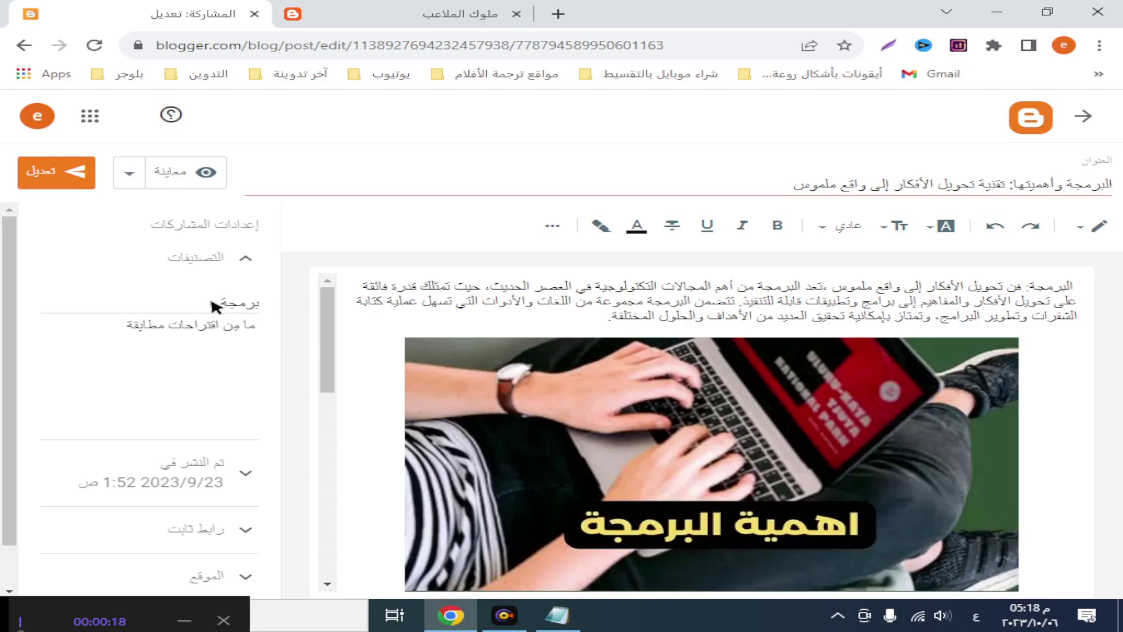
pyautogui.click(1082, 120)
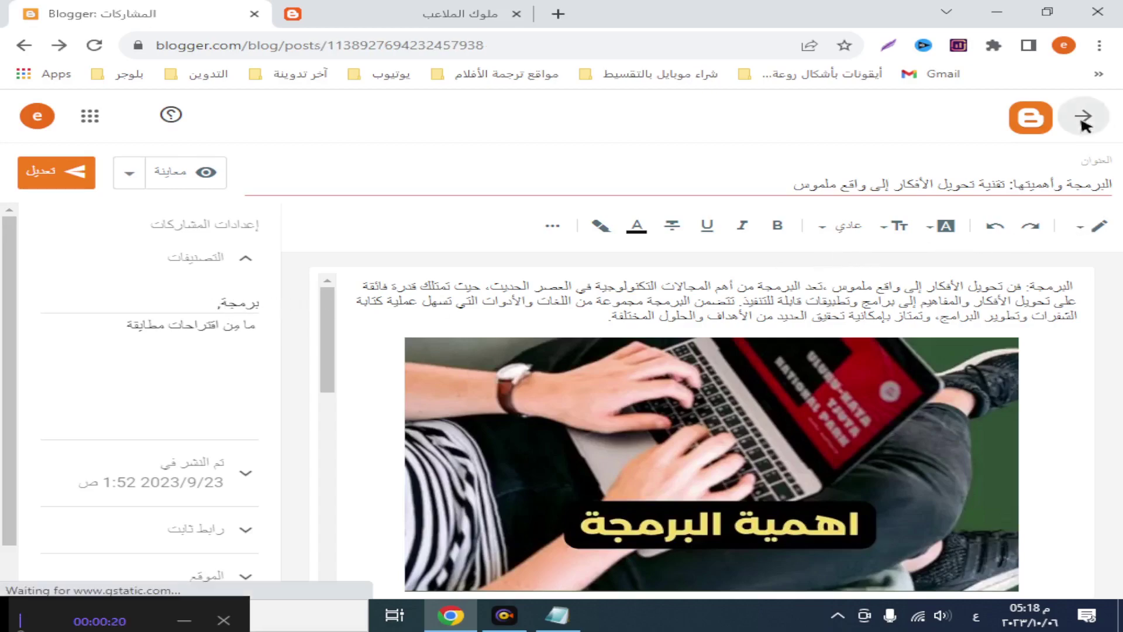
# Step: Open the programming post on the live blog, follow its برمجة label, and copy the label page's URL
pyautogui.click(435, 16)
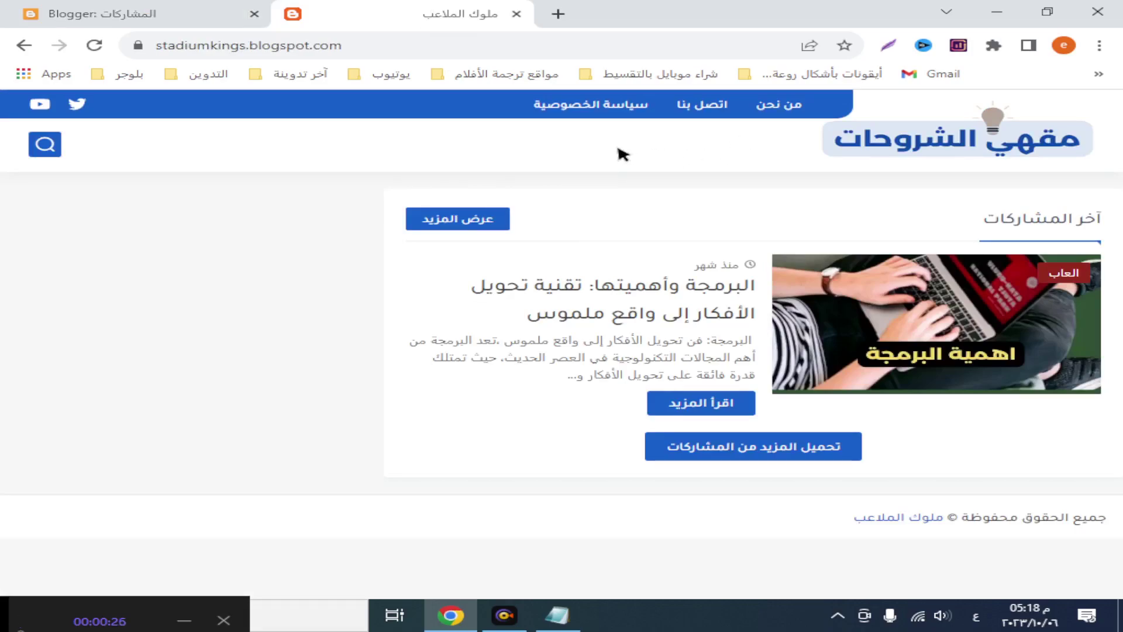
pyautogui.click(705, 301)
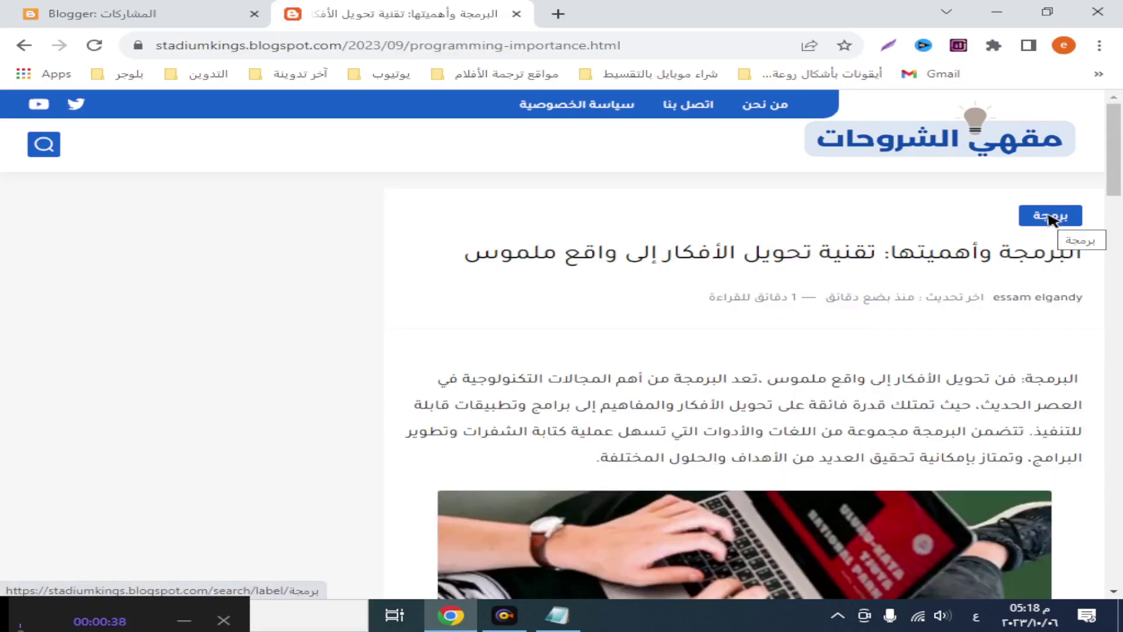
pyautogui.click(1053, 219)
pyautogui.click(505, 52)
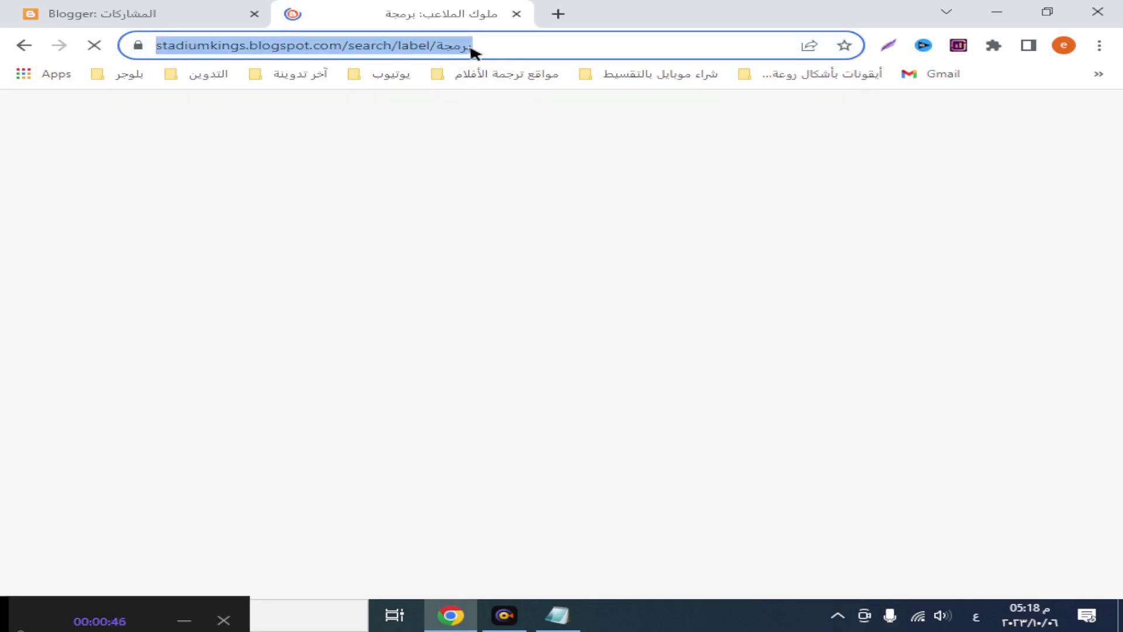
pyautogui.rightClick(416, 50)
pyautogui.click(492, 133)
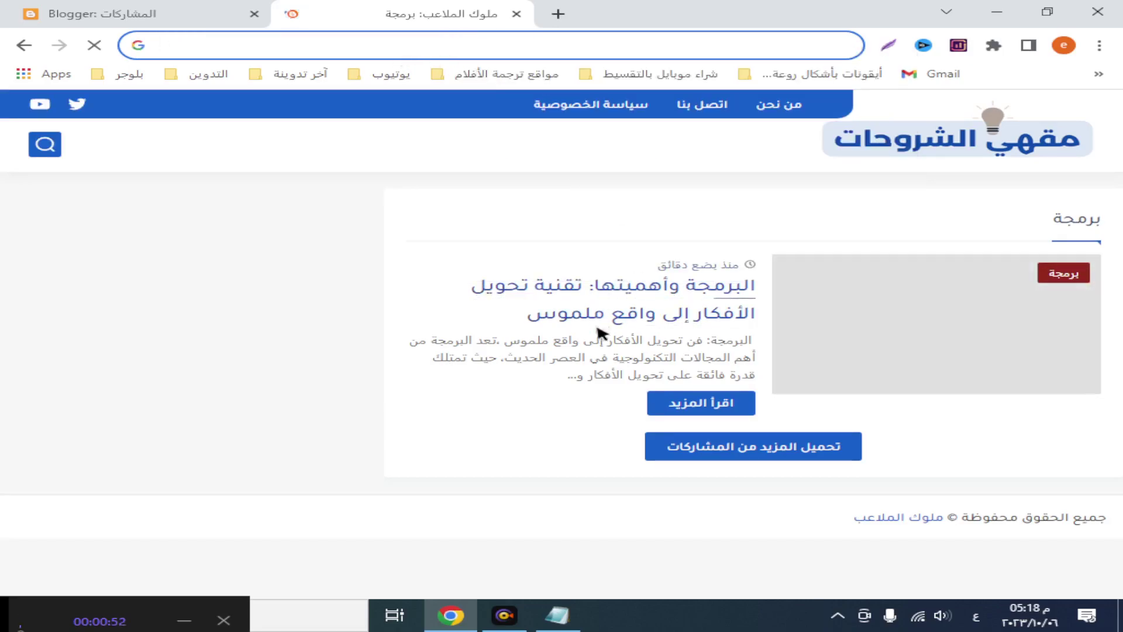
# Step: Open the القائمة الرئيسية link list gadget for editing in the blog's layout settings
pyautogui.click(180, 14)
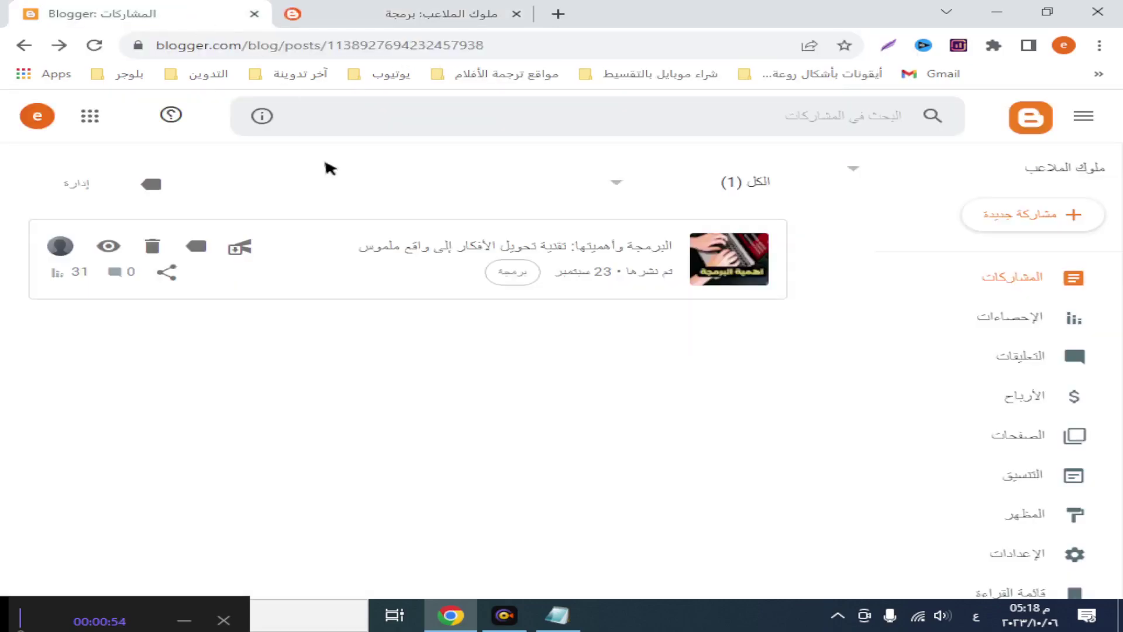
pyautogui.click(1020, 493)
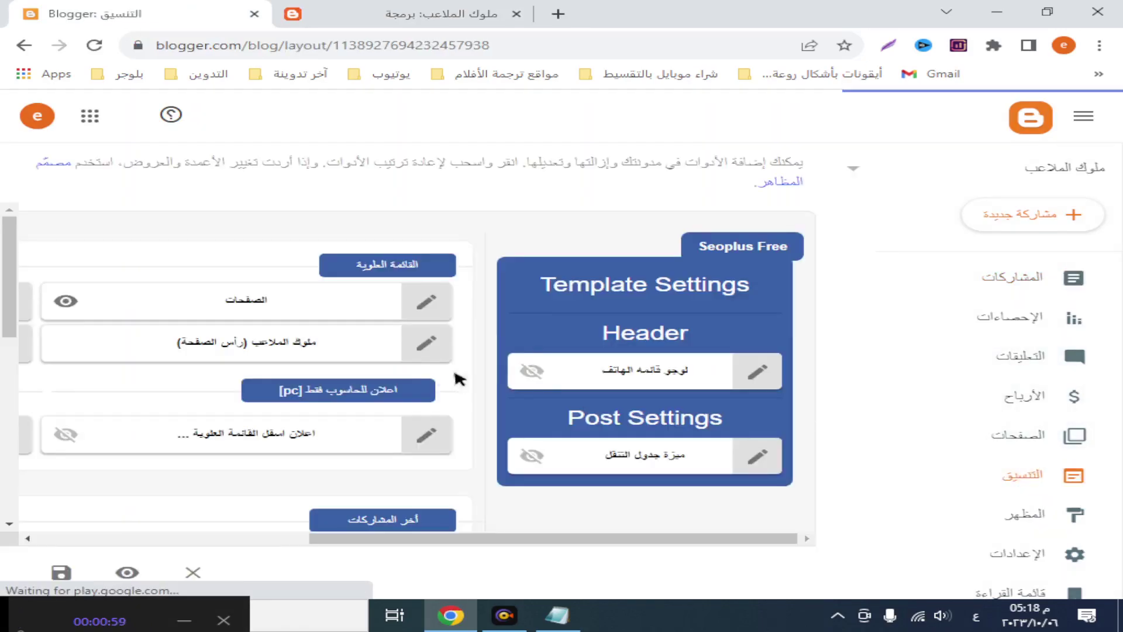
pyautogui.moveTo(513, 595); pyautogui.dragTo(237, 581)
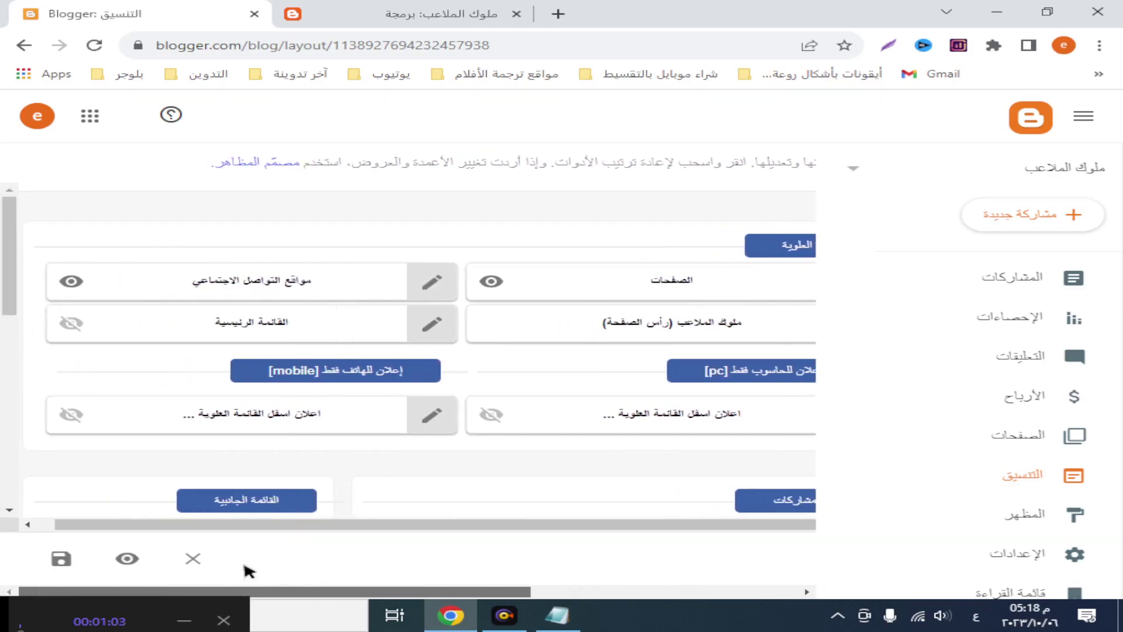
pyautogui.click(436, 324)
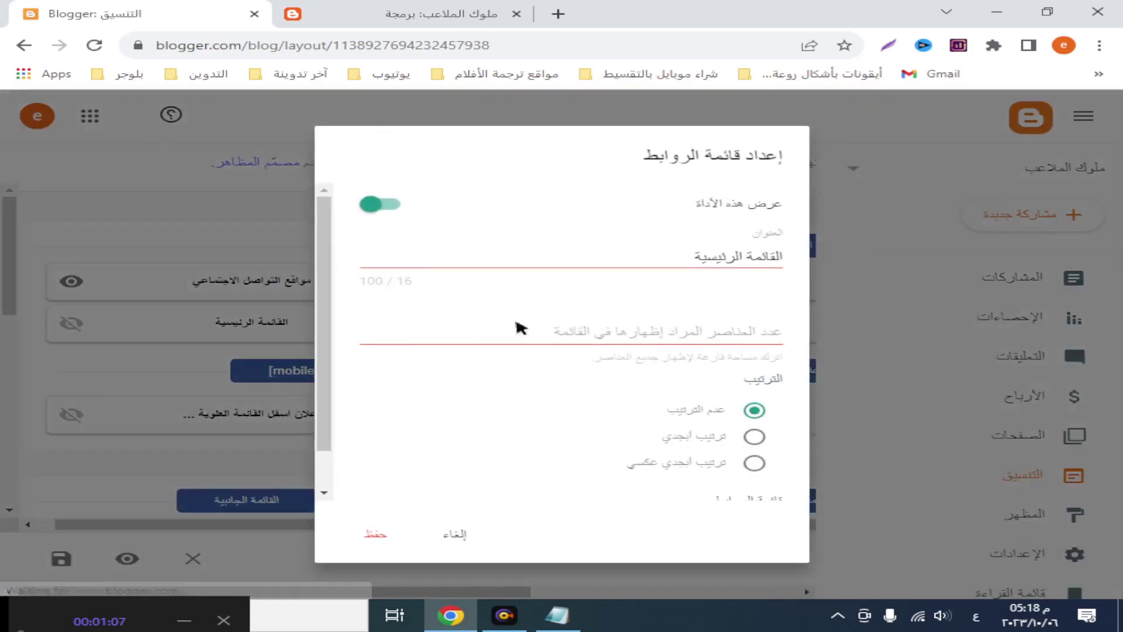
pyautogui.scroll(-1, 667, 433)
pyautogui.scroll(1, 655, 439)
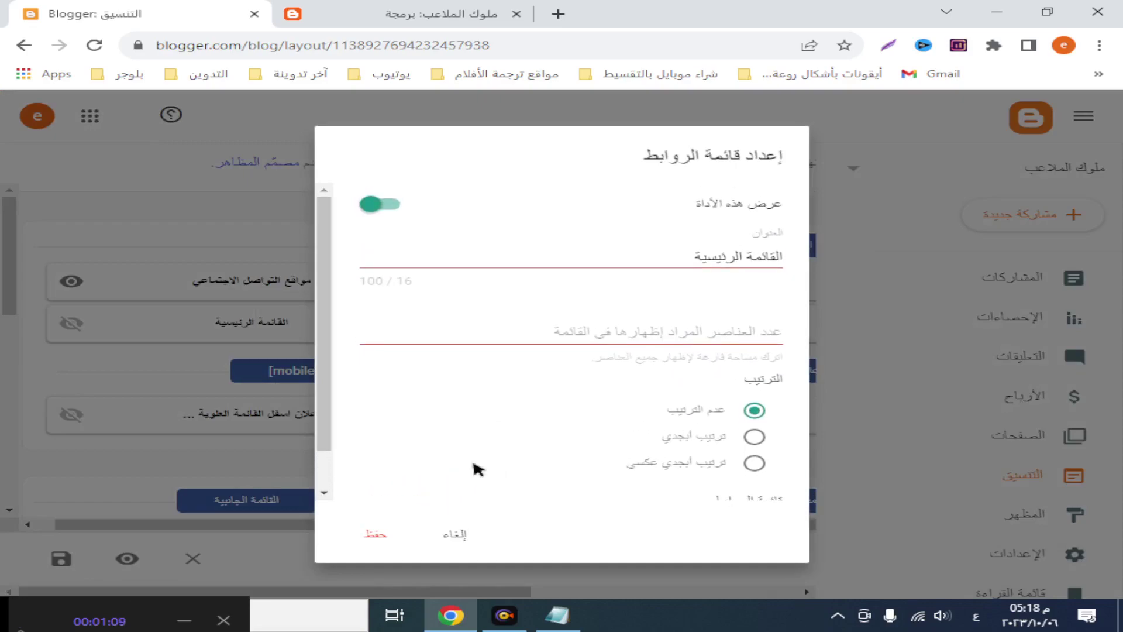
pyautogui.scroll(-1, 451, 480)
# Step: Add a link named برمجة to the main menu list, using the copied label page URL, and save the item
pyautogui.click(431, 478)
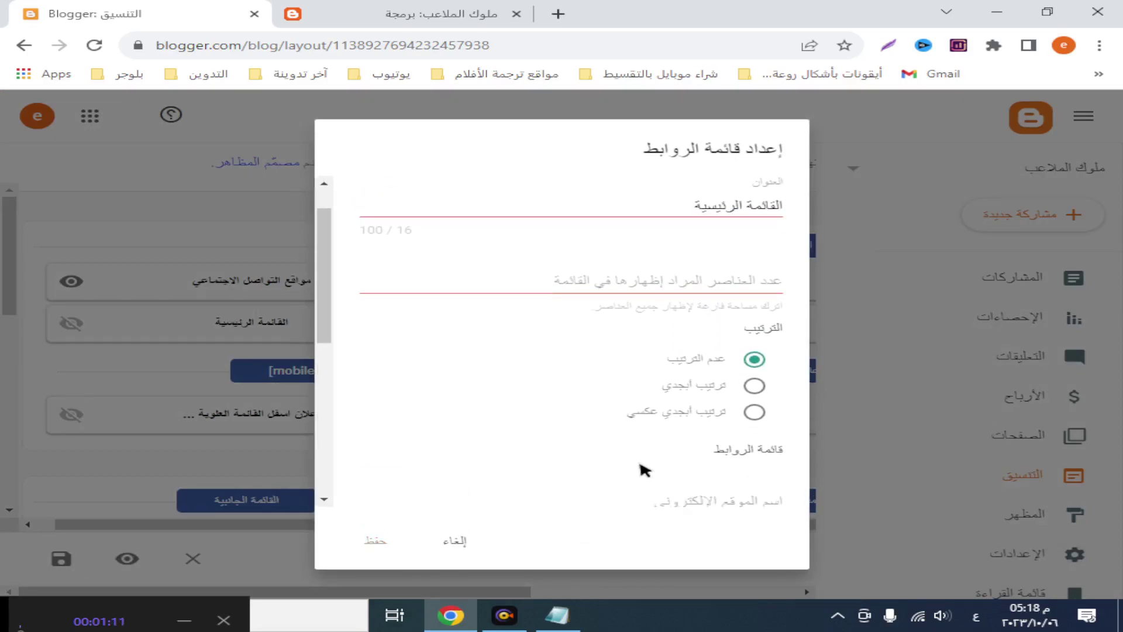
pyautogui.scroll(-4, 672, 467)
pyautogui.click(731, 344)
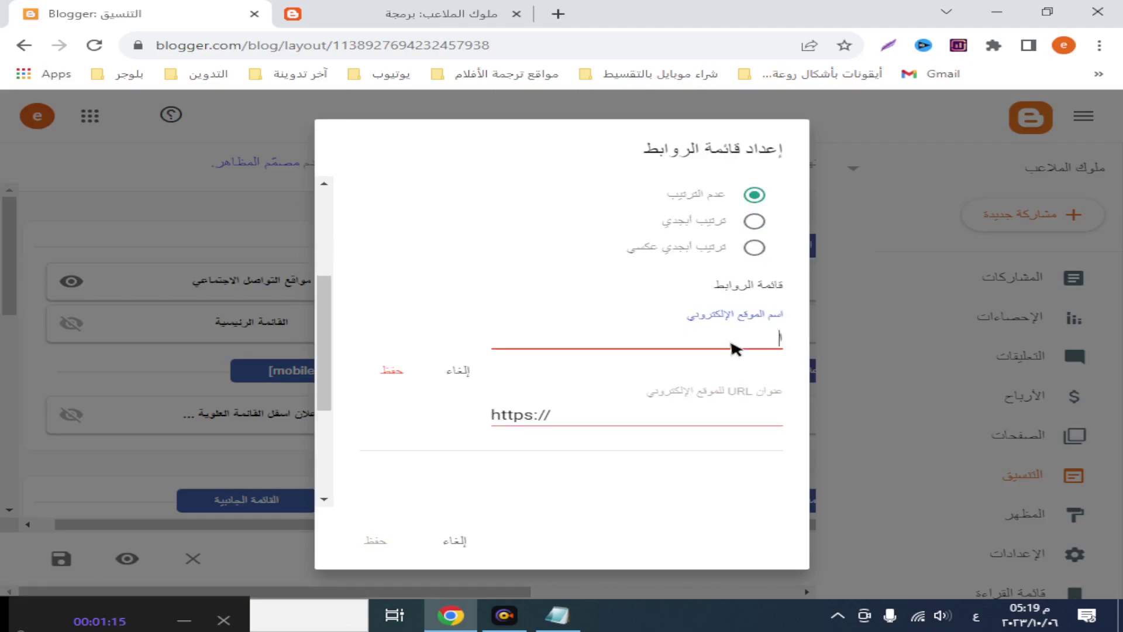
pyautogui.write('برمجة')
pyautogui.moveTo(574, 419); pyautogui.dragTo(521, 414)
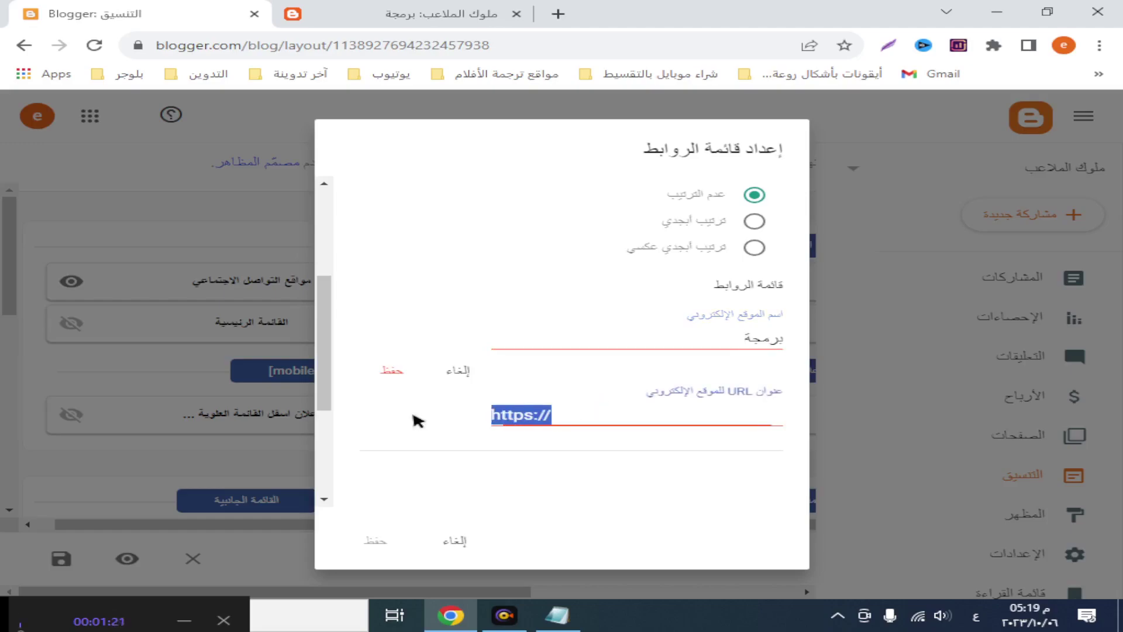
pyautogui.press('BackSpace')
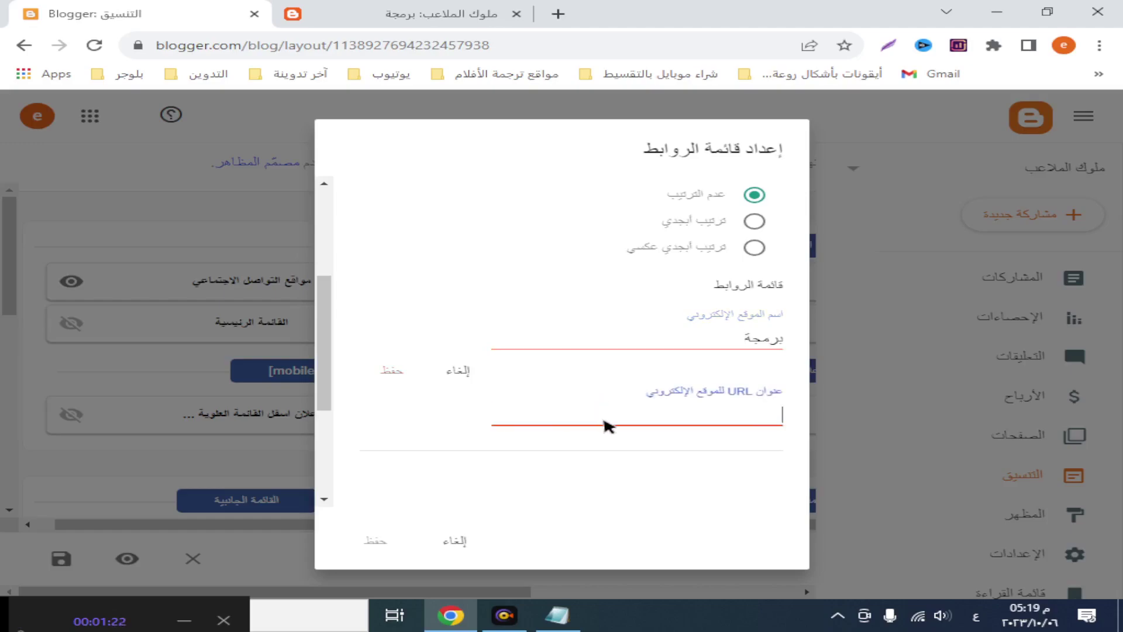
pyautogui.rightClick(705, 419)
pyautogui.click(708, 321)
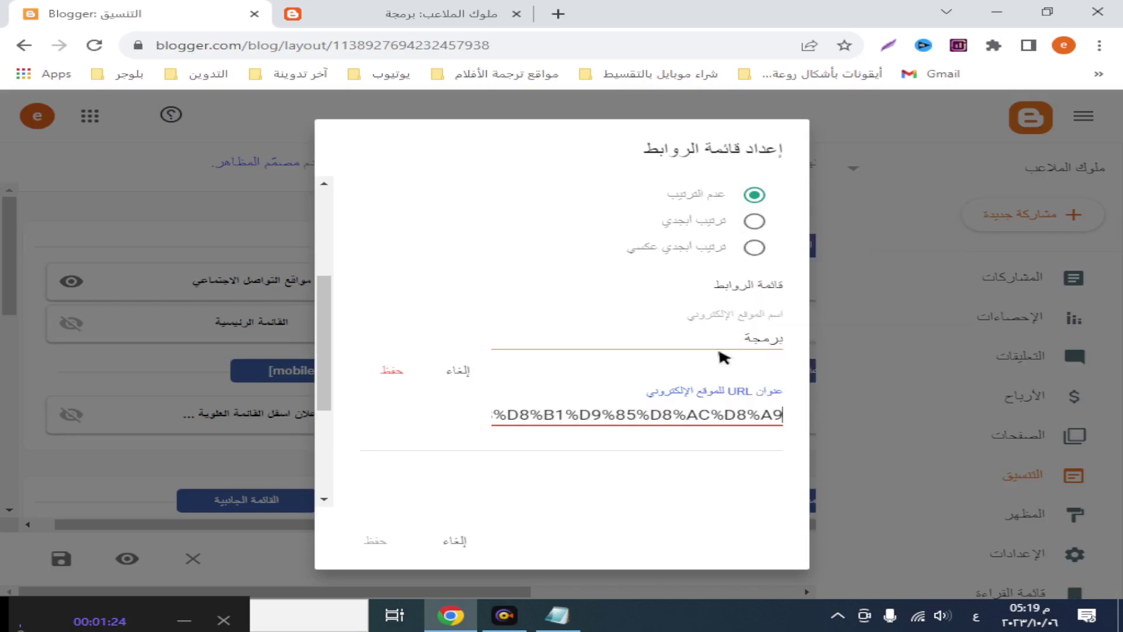
pyautogui.click(394, 374)
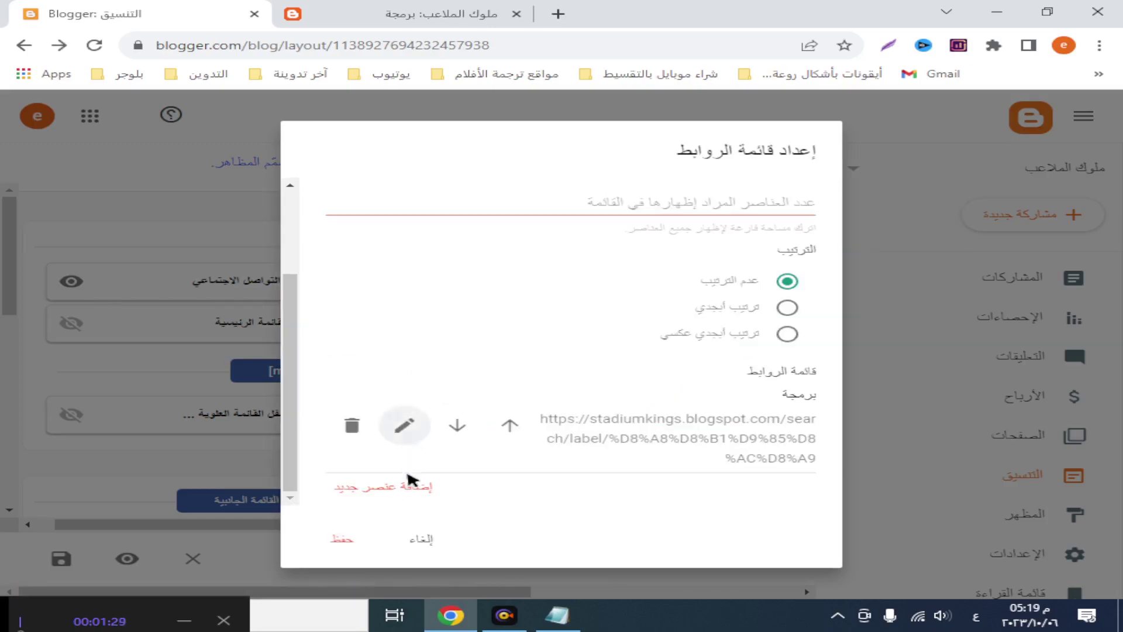
# Step: Add a second item named الصفحة الرئيسية to the main menu link list
pyautogui.scroll(-3, 643, 480)
pyautogui.click(759, 350)
pyautogui.write('الصفحة ا')
pyautogui.write('لرئيسية')
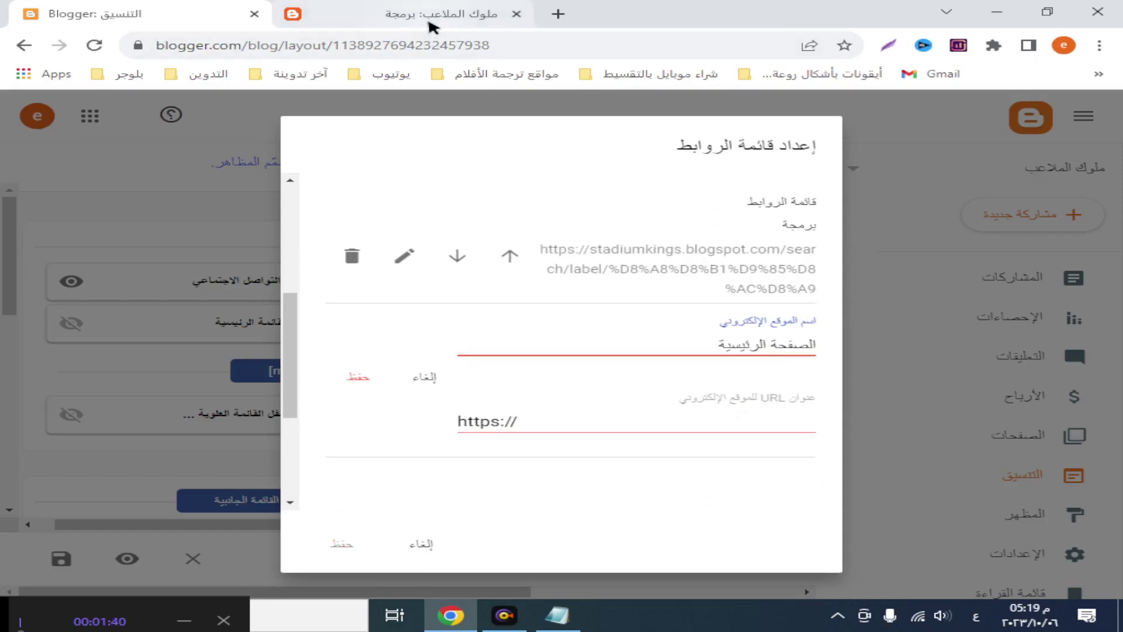
# Step: Go to the live blog's home page through its header logo and copy the page's full URL
pyautogui.click(432, 18)
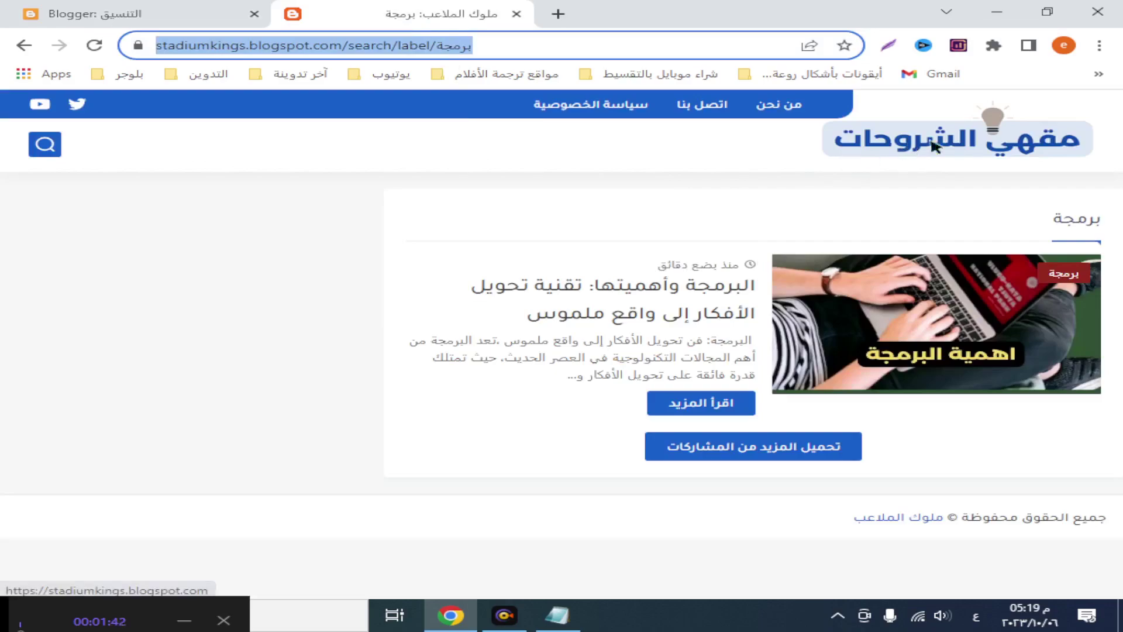
pyautogui.click(965, 142)
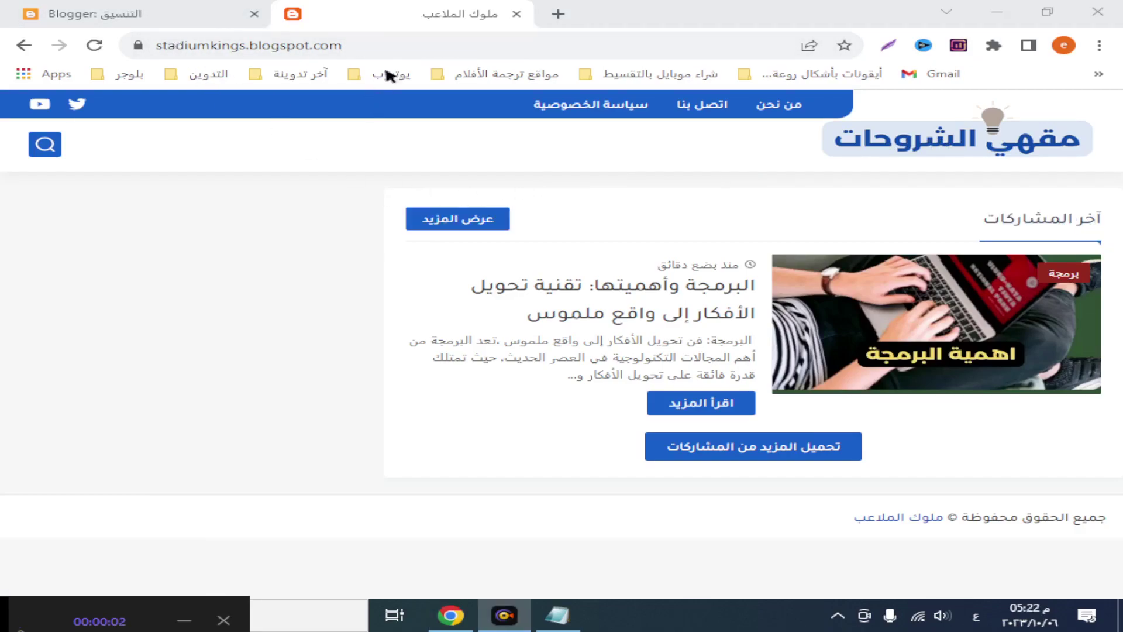
pyautogui.click(397, 50)
pyautogui.click(148, 42)
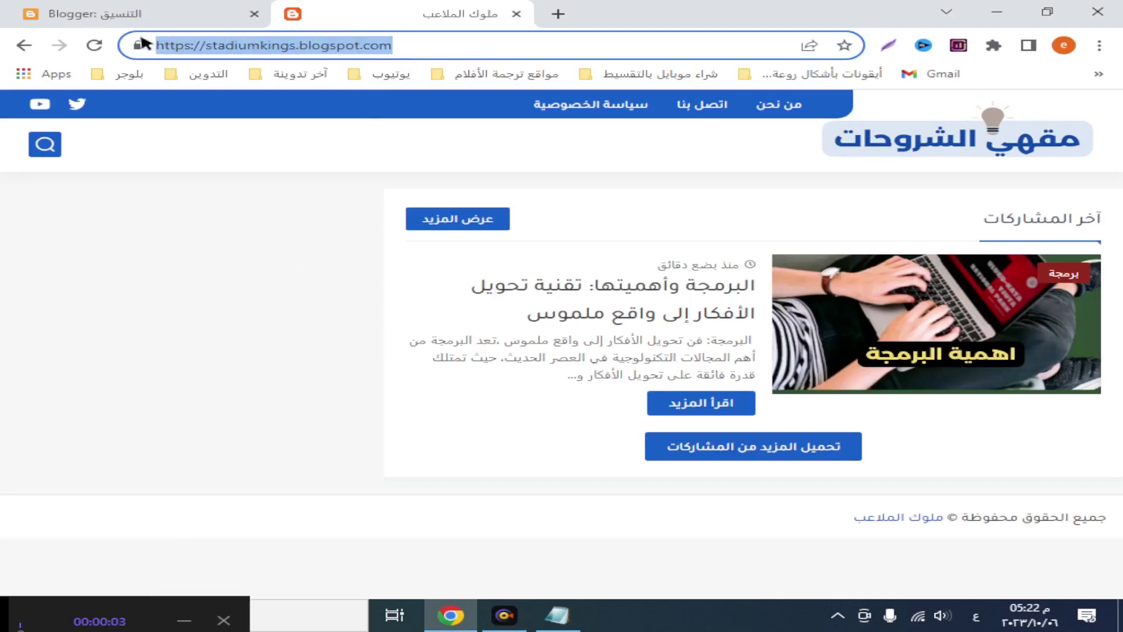
pyautogui.rightClick(209, 47)
pyautogui.click(265, 131)
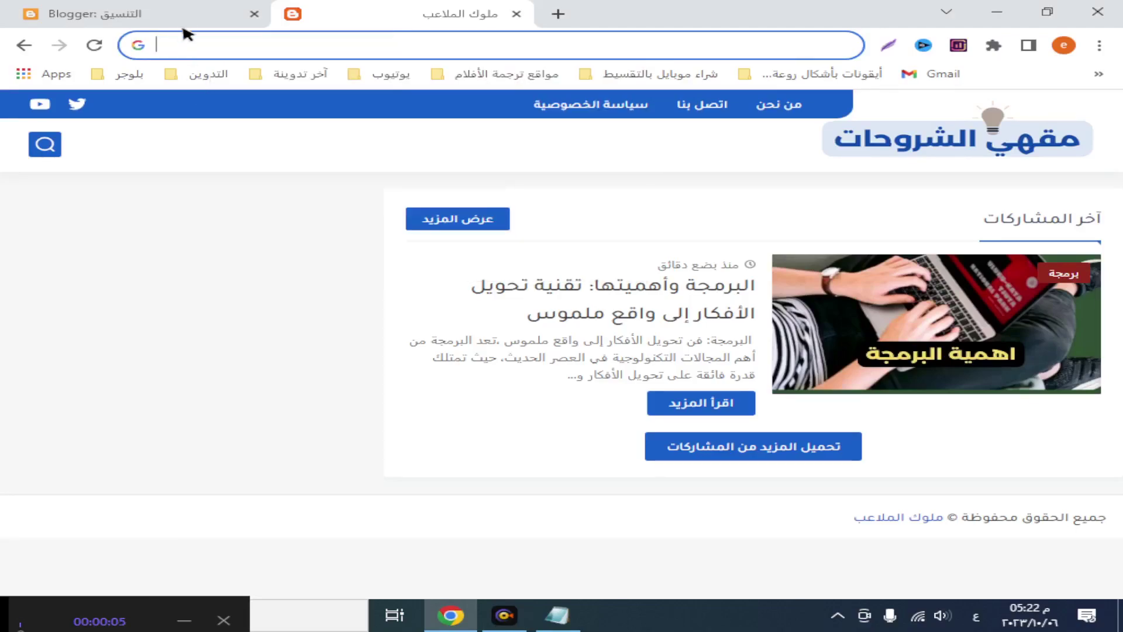
pyautogui.click(188, 24)
pyautogui.click(431, 324)
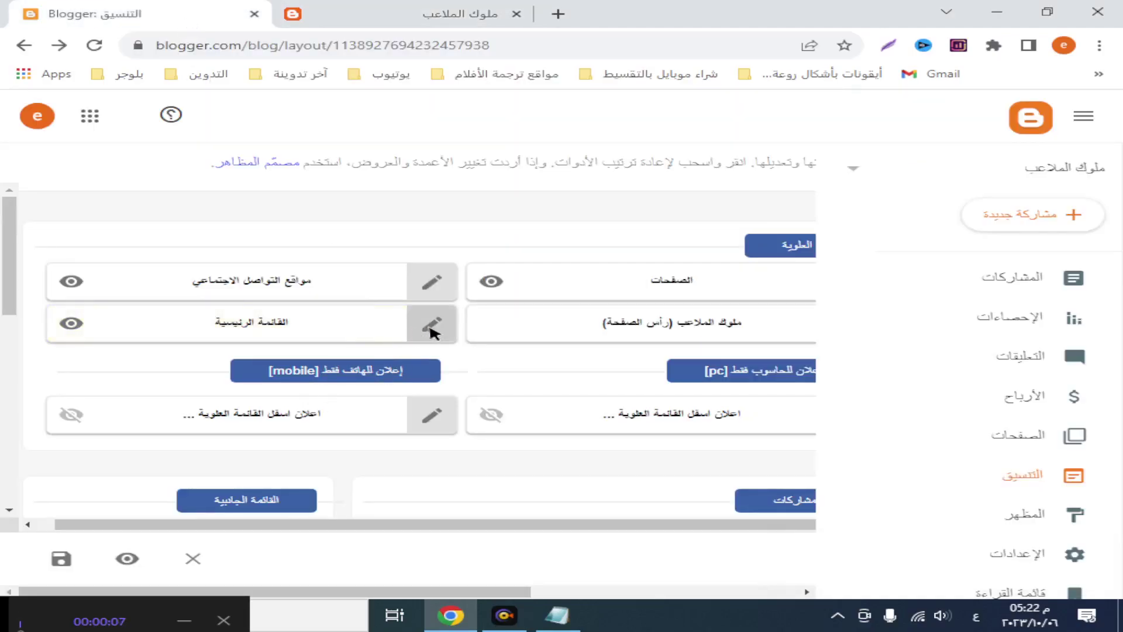
pyautogui.scroll(-3, 715, 431)
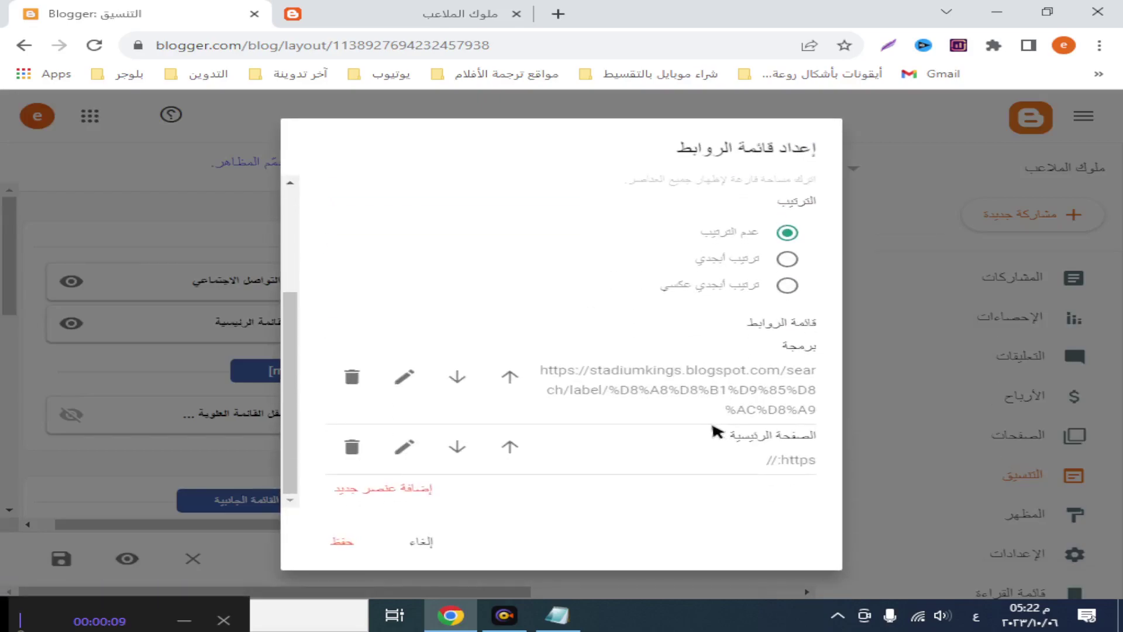
pyautogui.click(404, 446)
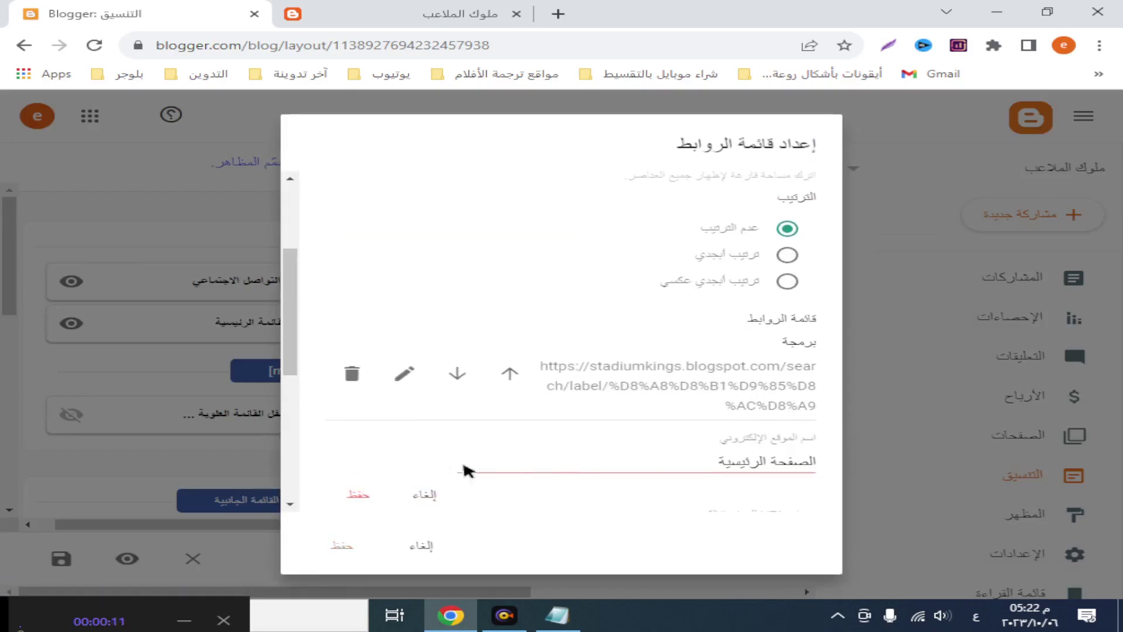
pyautogui.moveTo(684, 455); pyautogui.dragTo(410, 453)
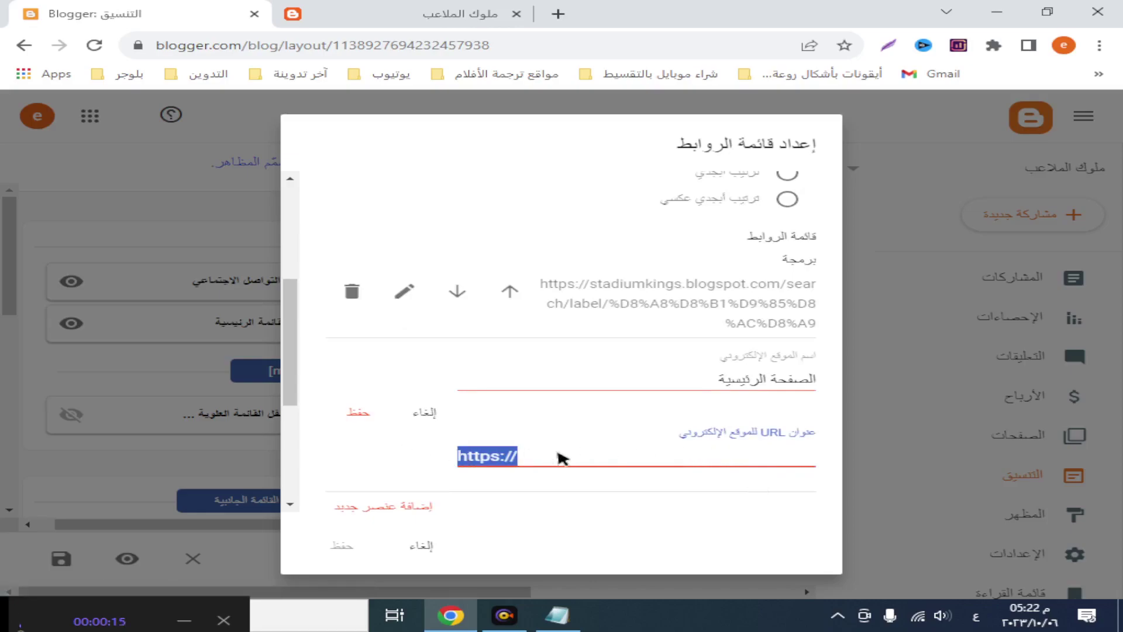
pyautogui.press('BackSpace')
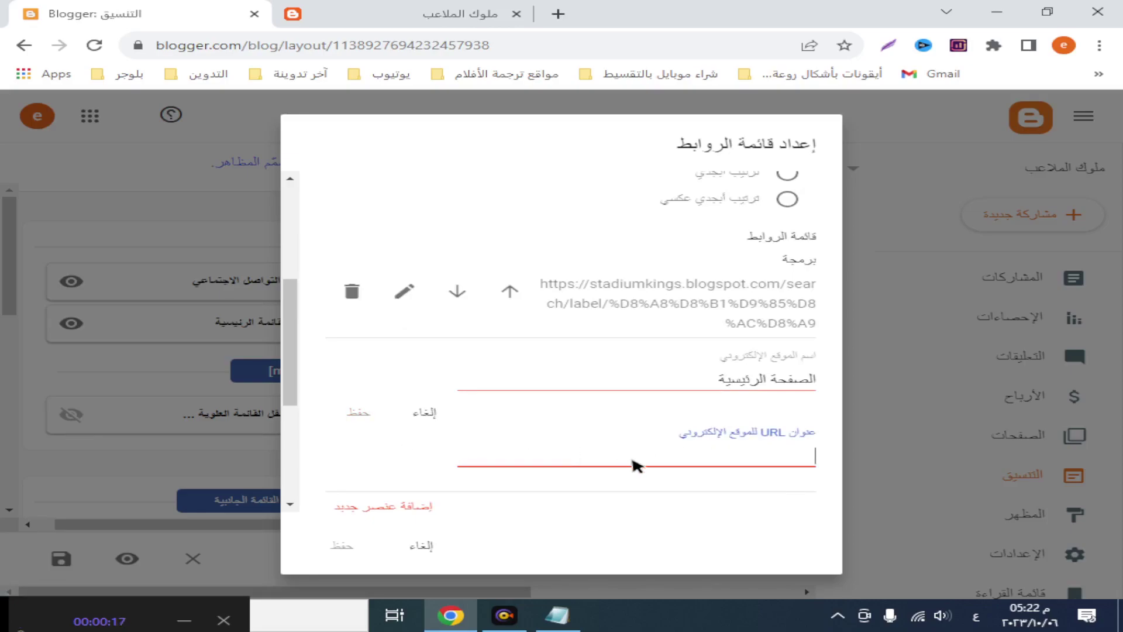
pyautogui.rightClick(632, 459)
pyautogui.click(695, 355)
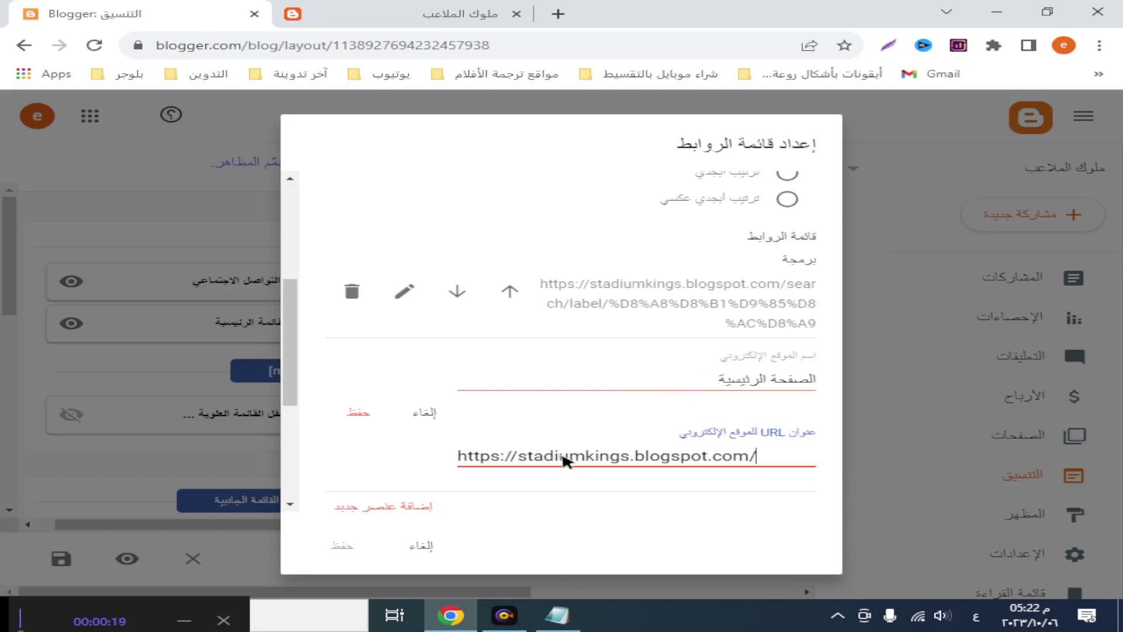
pyautogui.moveTo(790, 459); pyautogui.dragTo(468, 468)
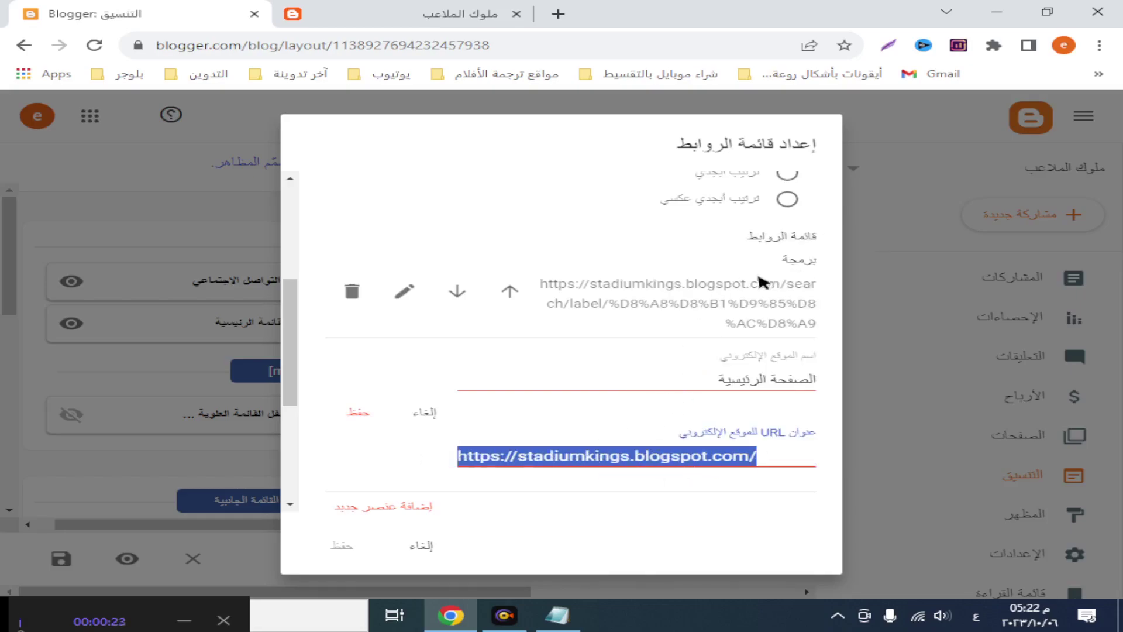
pyautogui.click(370, 413)
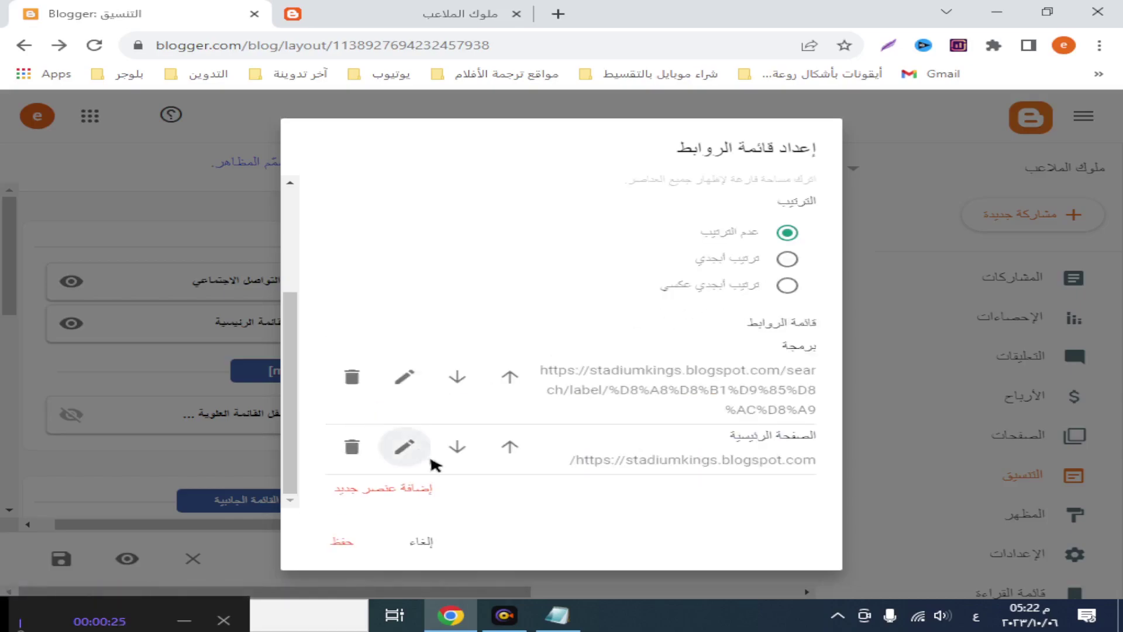
# Step: Move the الصفحة الرئيسية link above برمجة, and save both the gadget and the blog layout
pyautogui.click(518, 447)
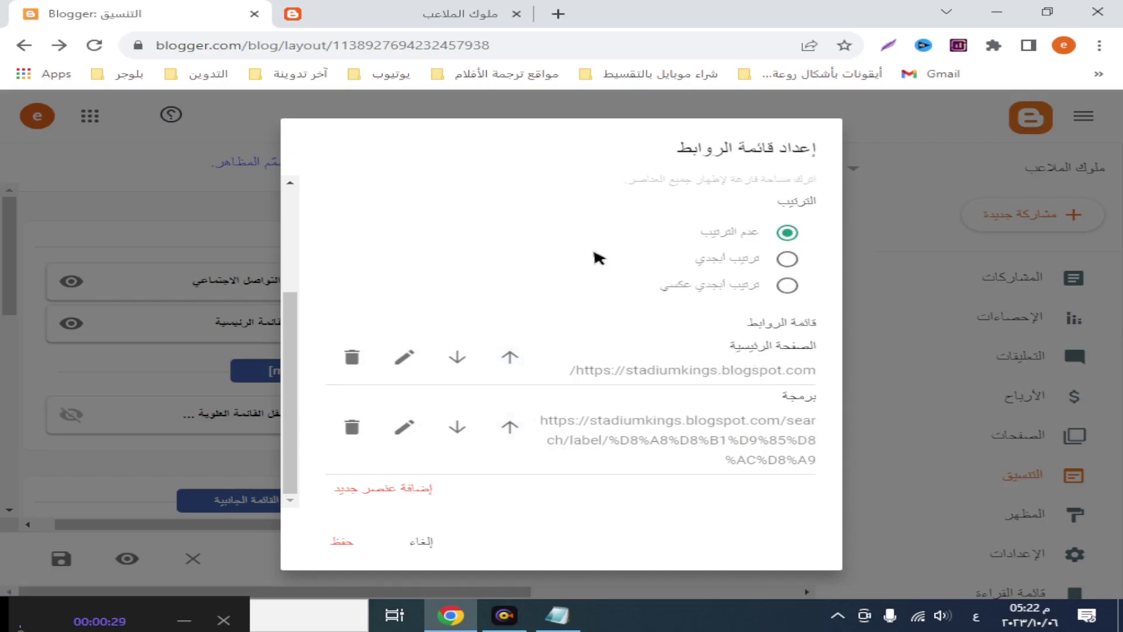
pyautogui.click(450, 16)
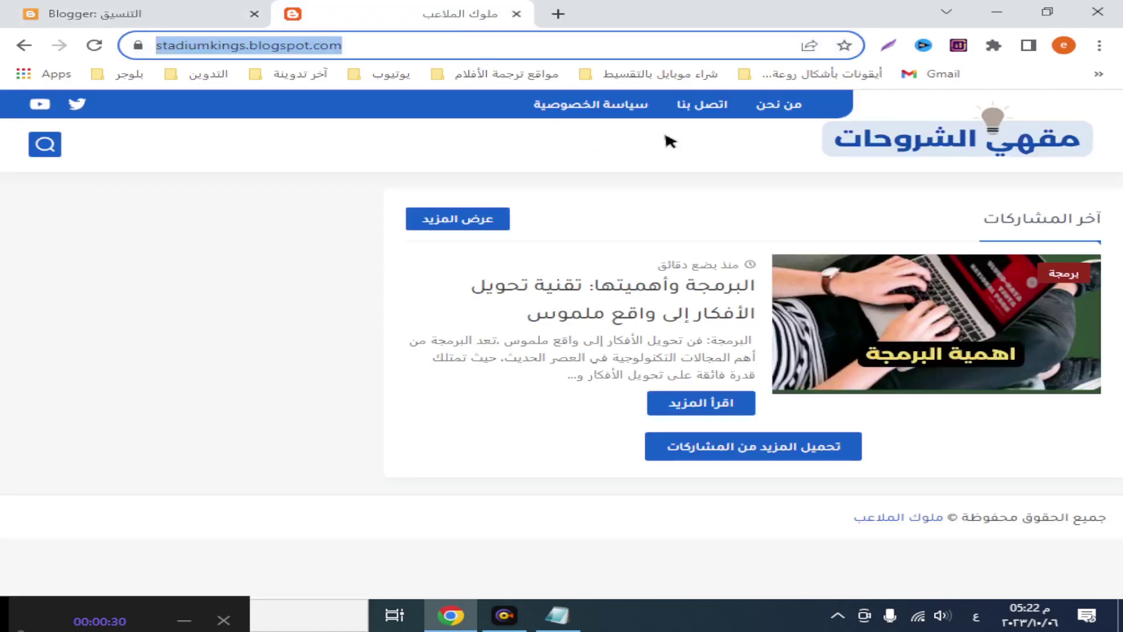
pyautogui.click(170, 17)
pyautogui.click(331, 533)
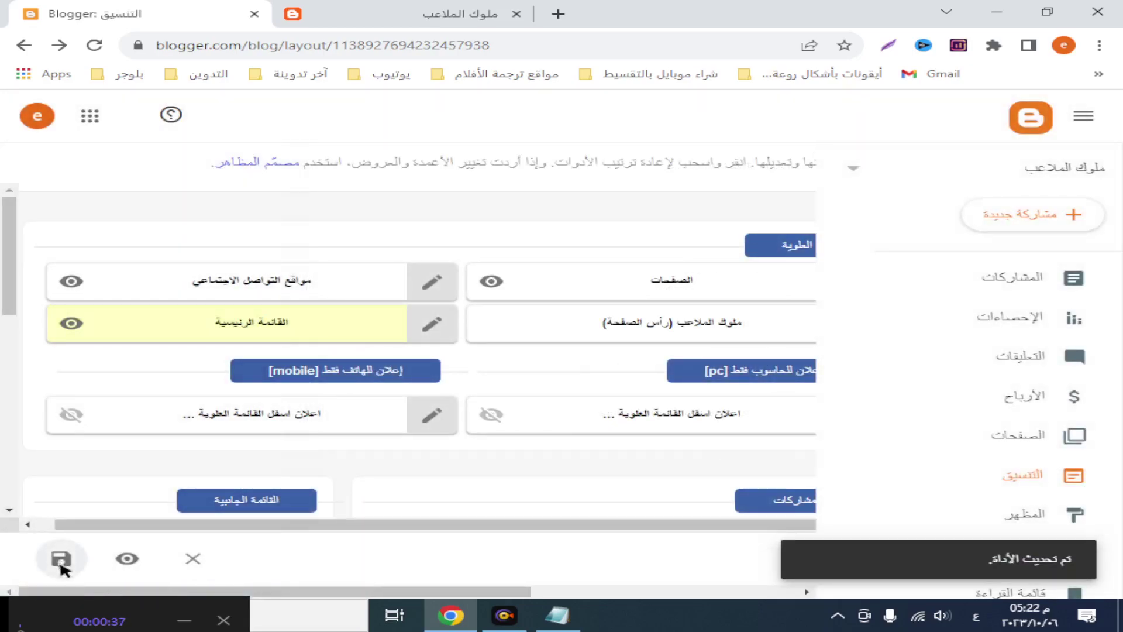
pyautogui.click(62, 559)
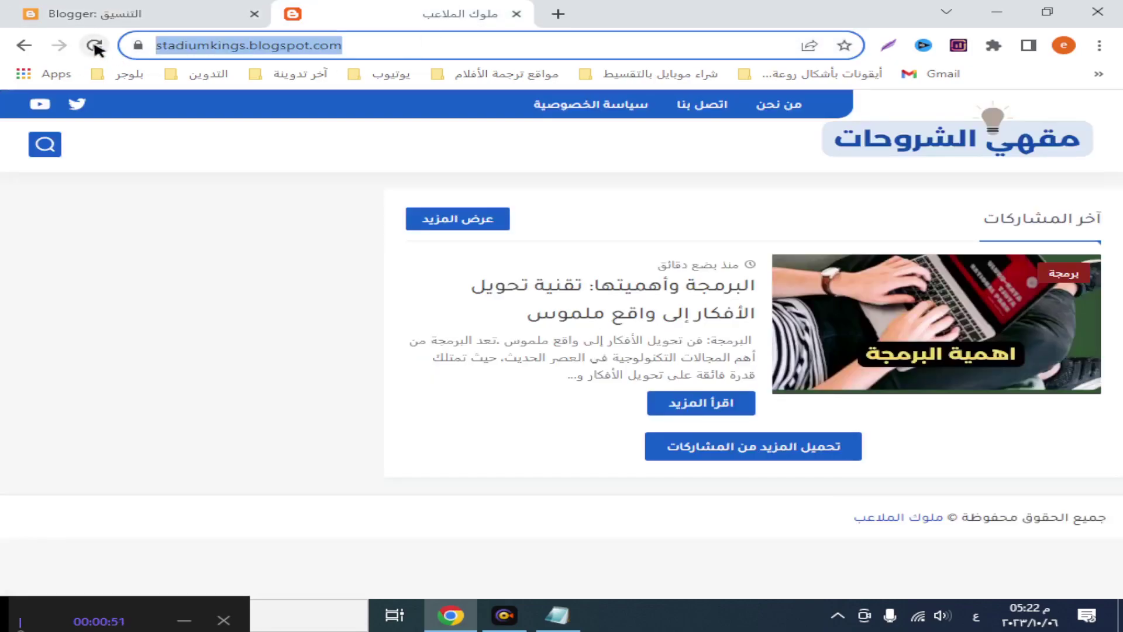
# Step: Reload the live blog and test the برمجة and الصفحة الرئيسية links in its main menu
pyautogui.click(94, 46)
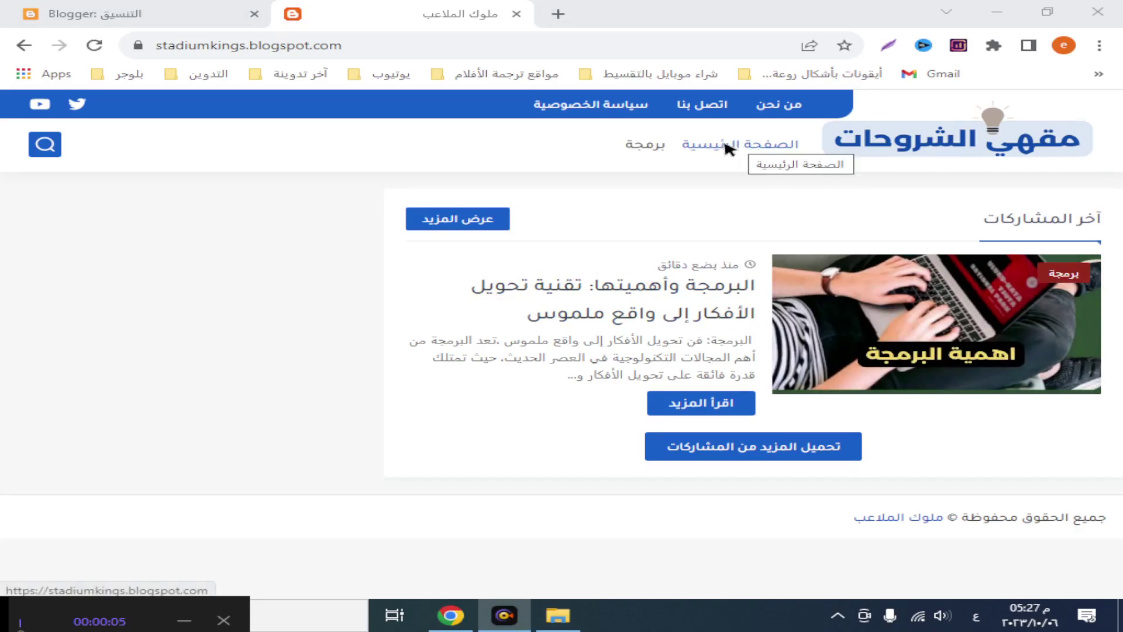
pyautogui.click(645, 155)
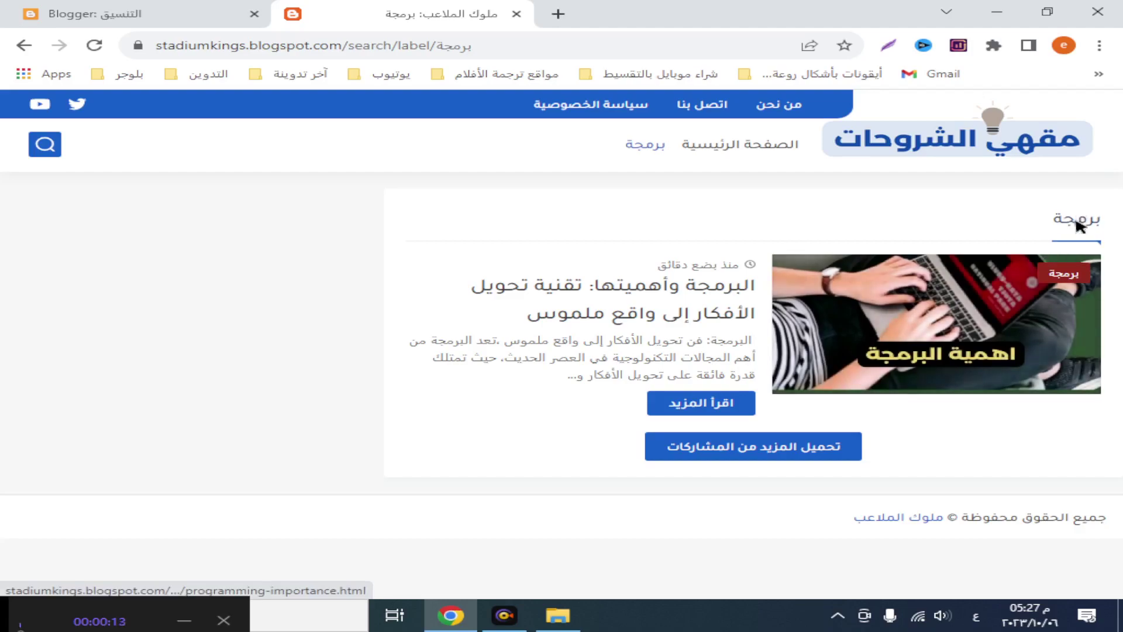
pyautogui.click(754, 146)
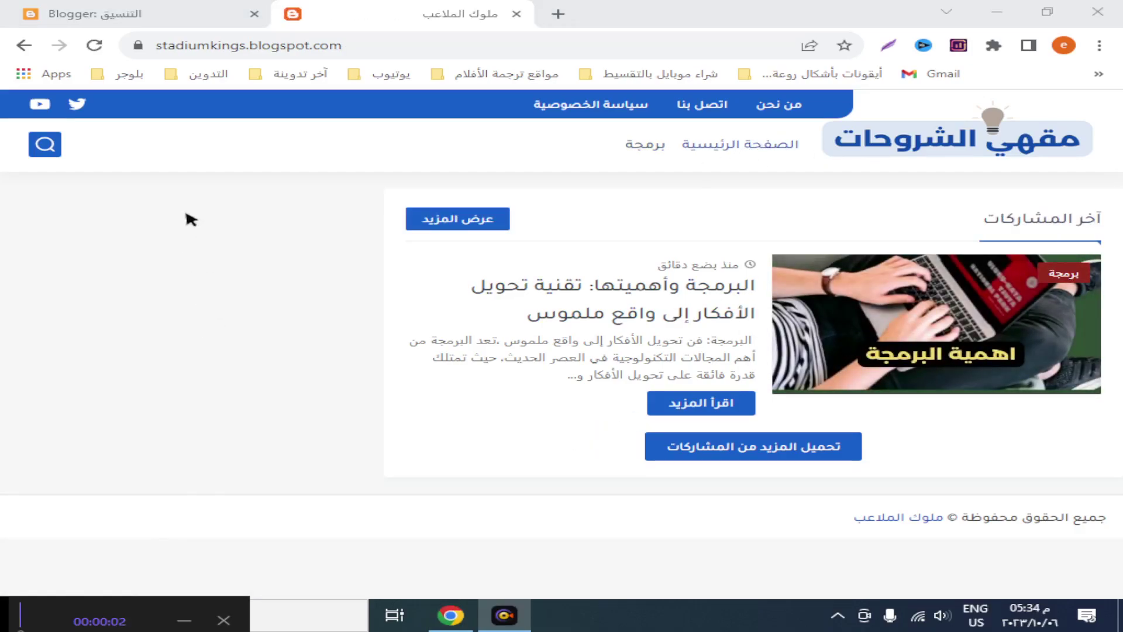
# Step: Open the sidebar's مواقع التواصل الاجتماعي gadget in the Blogger layout and change its title to تابعنا علي
pyautogui.click(158, 15)
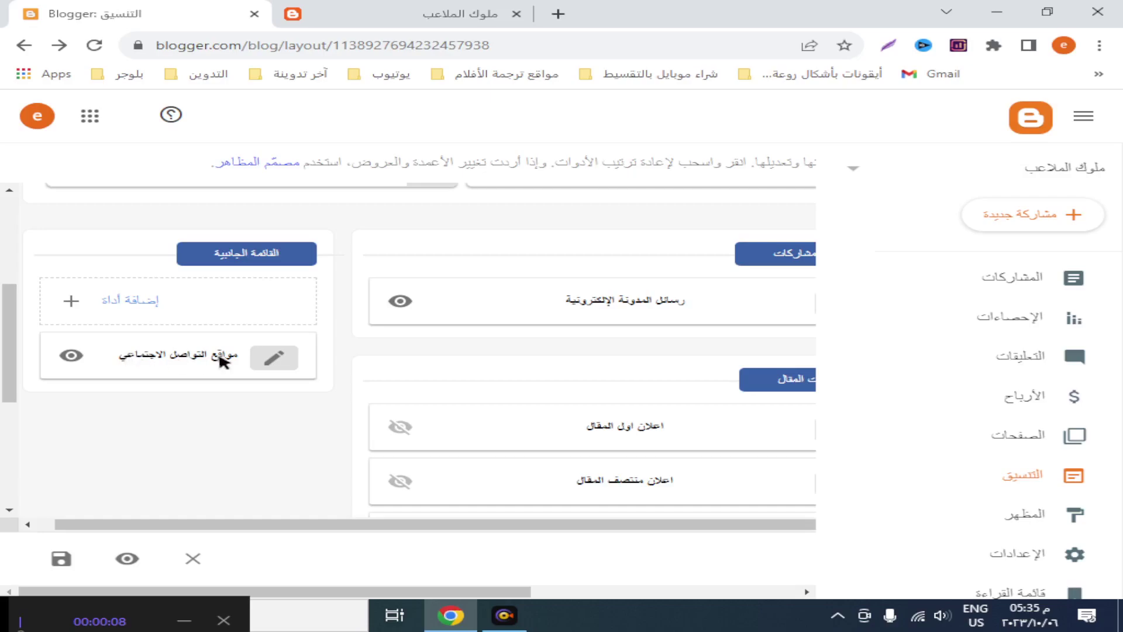
pyautogui.click(265, 361)
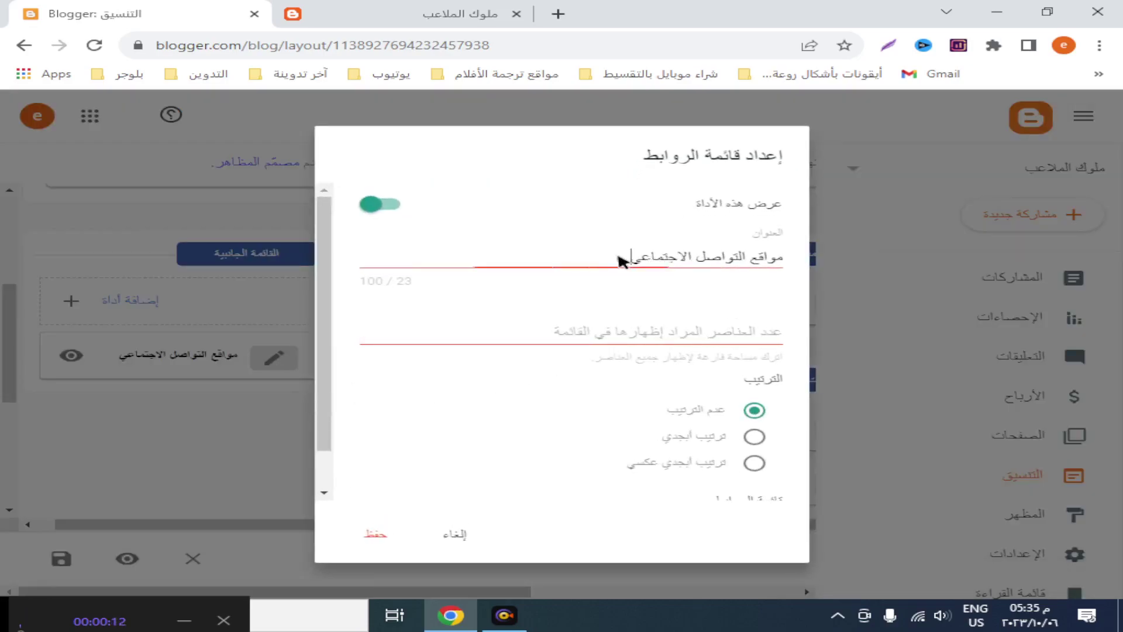
pyautogui.moveTo(617, 255); pyautogui.dragTo(805, 256)
pyautogui.write('jhf')
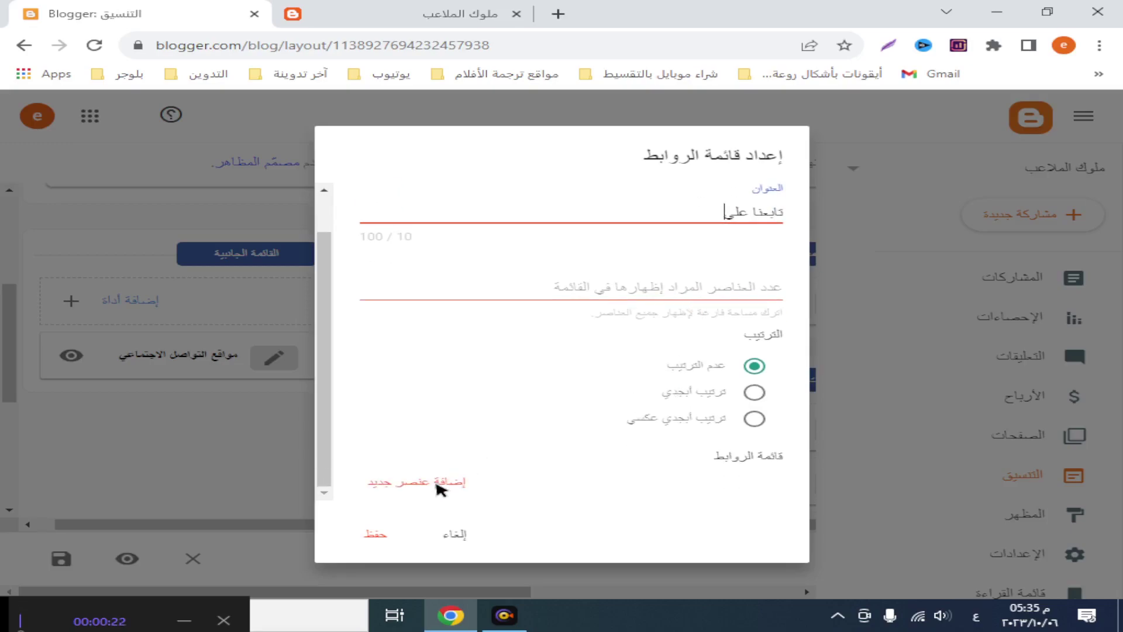
# Step: Add a link named twitter to the sidebar social gadget, paste the Twitter profile URL as its address, and save it
pyautogui.click(439, 486)
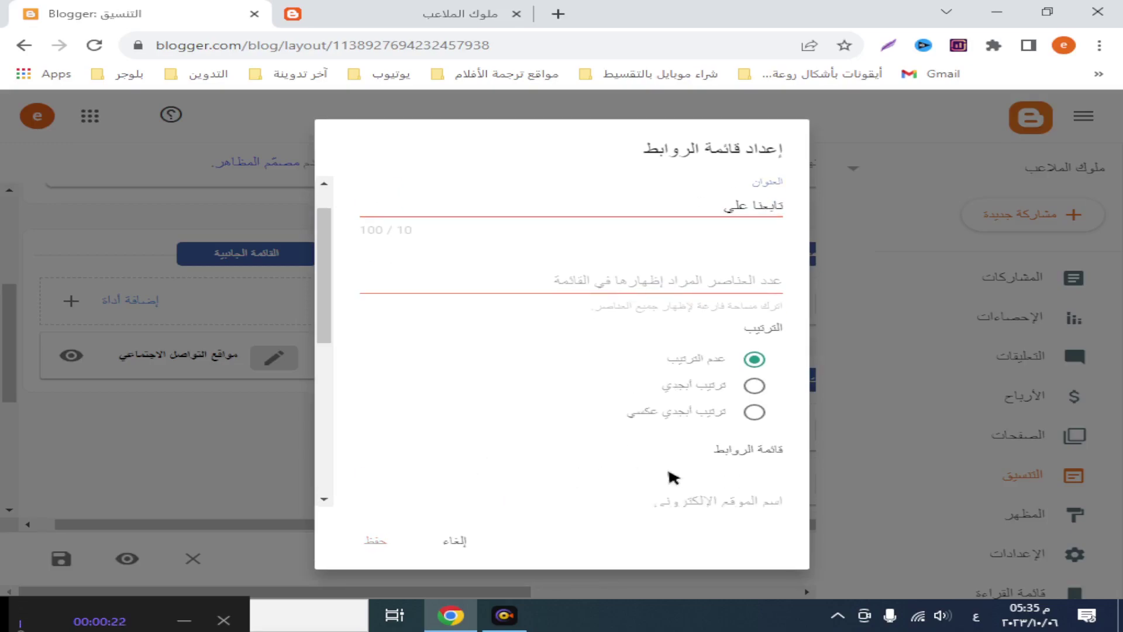
pyautogui.click(702, 428)
pyautogui.hotkey('alt', 'shift')
pyautogui.write('twitter')
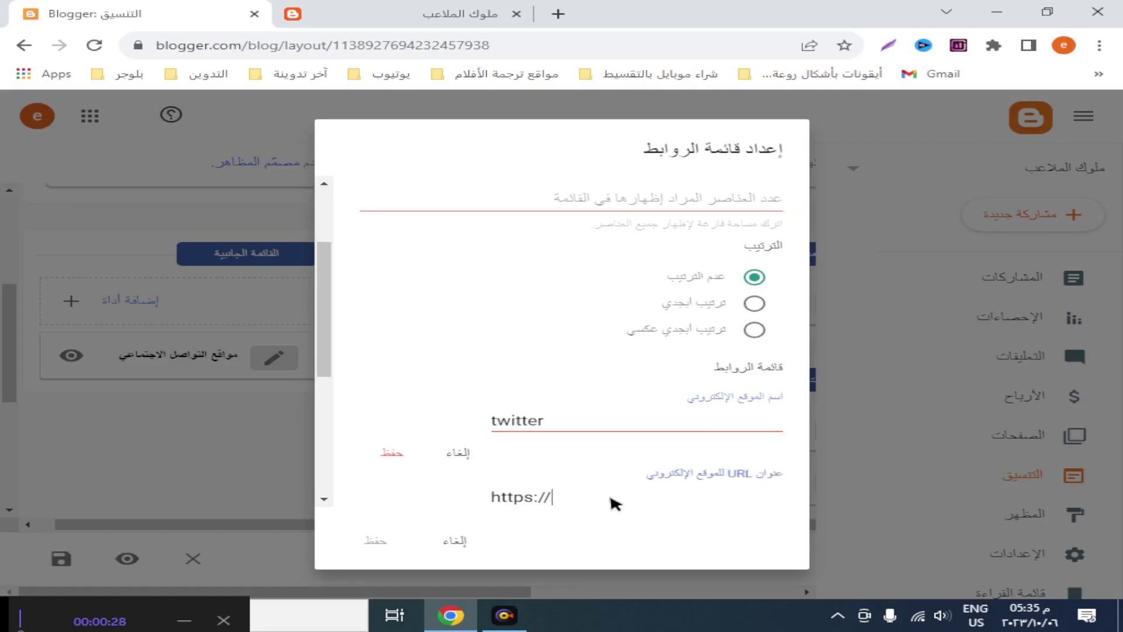
pyautogui.tripleClick(556, 495)
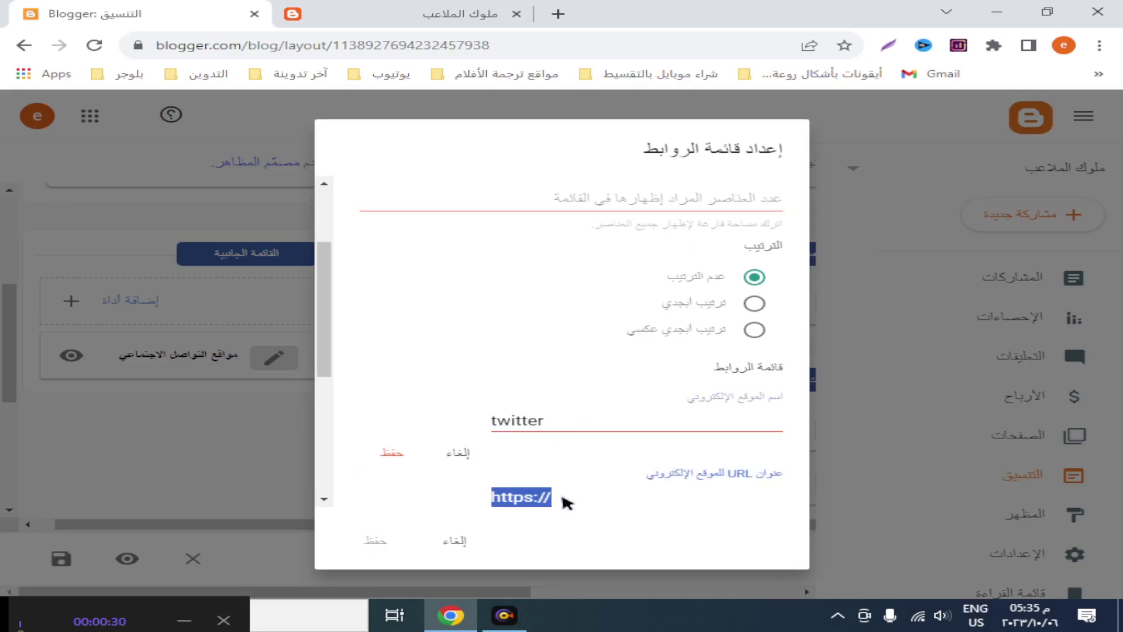
pyautogui.press('BackSpace')
pyautogui.rightClick(582, 502)
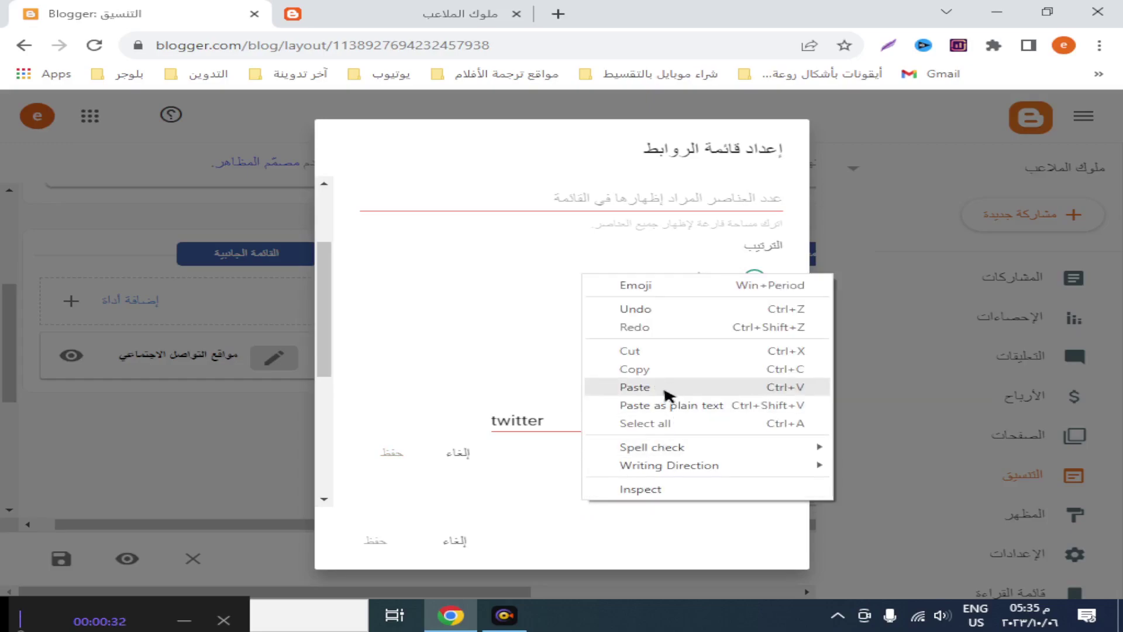
pyautogui.click(634, 387)
pyautogui.scroll(-1, 656, 464)
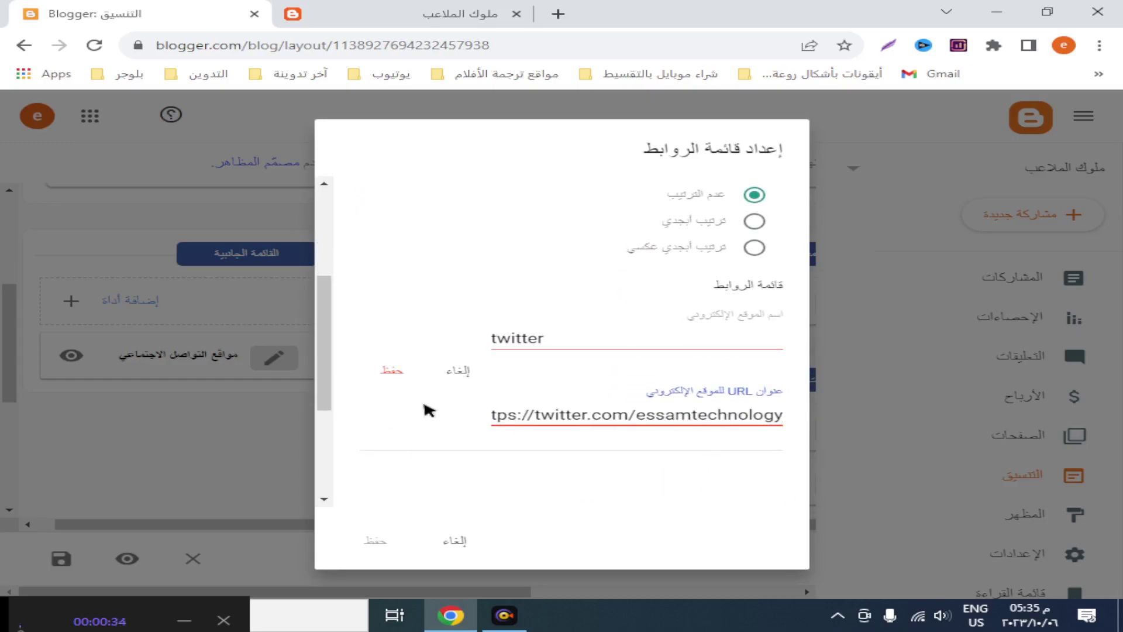
pyautogui.click(392, 371)
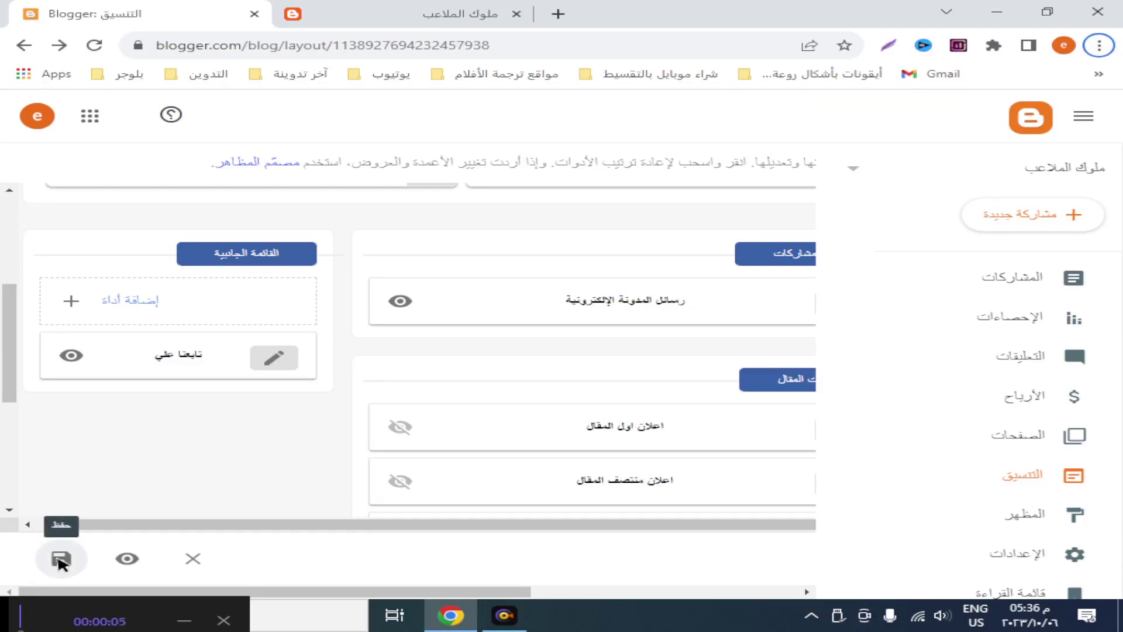
# Step: Save the blog layout, then reload the live blog and test the Twitter button in its sidebar
pyautogui.click(61, 559)
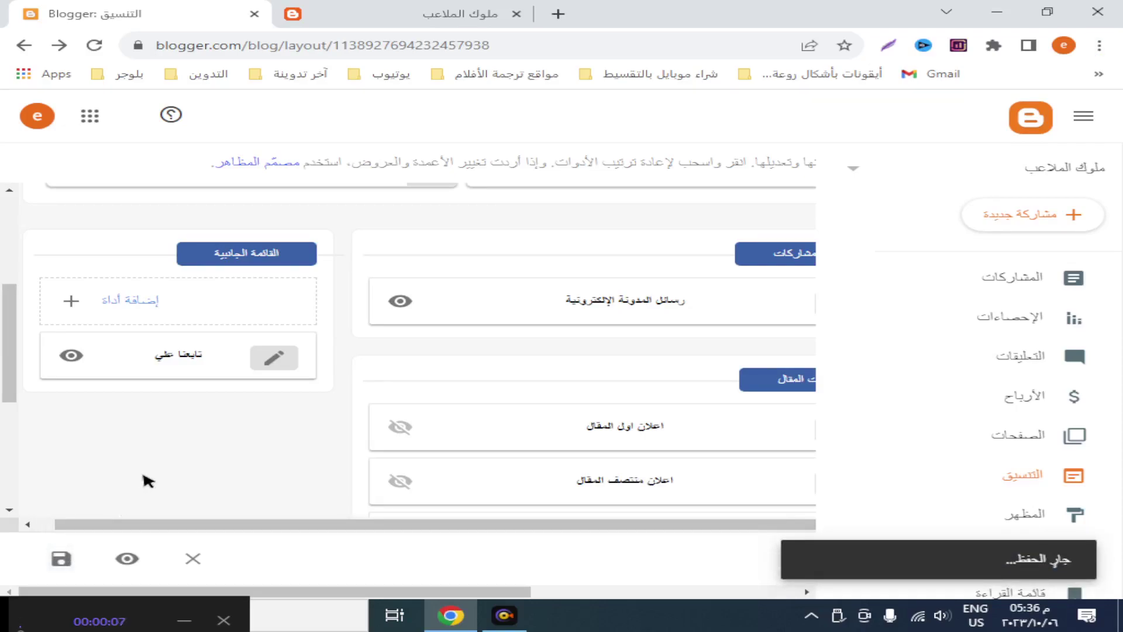
pyautogui.scroll(-3, 592, 382)
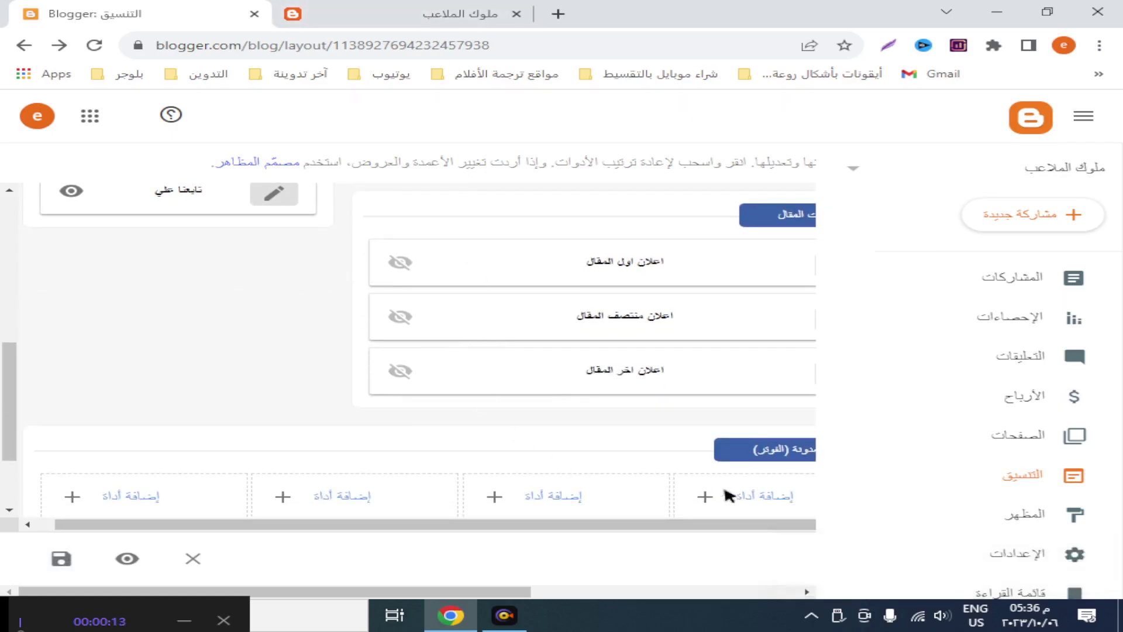
pyautogui.click(468, 13)
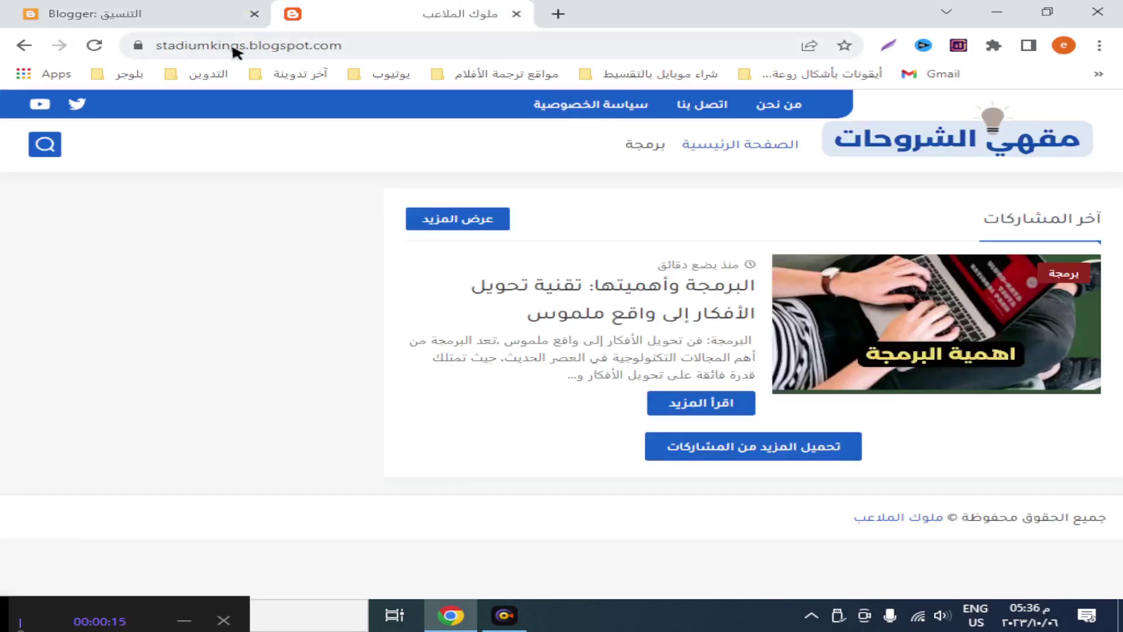
pyautogui.click(94, 45)
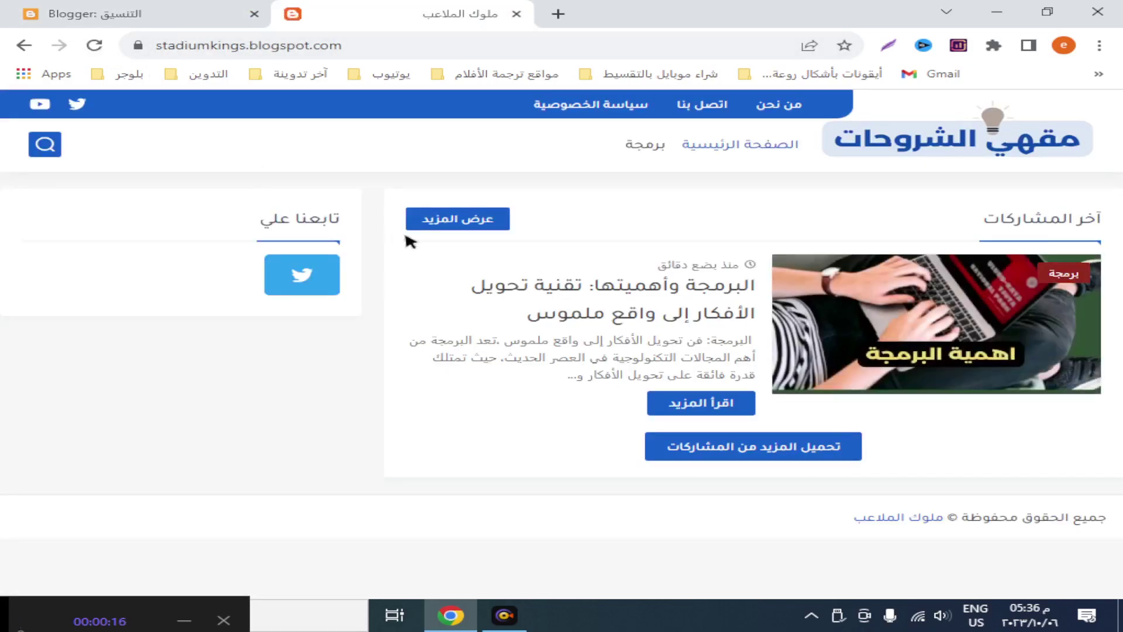
pyautogui.click(300, 284)
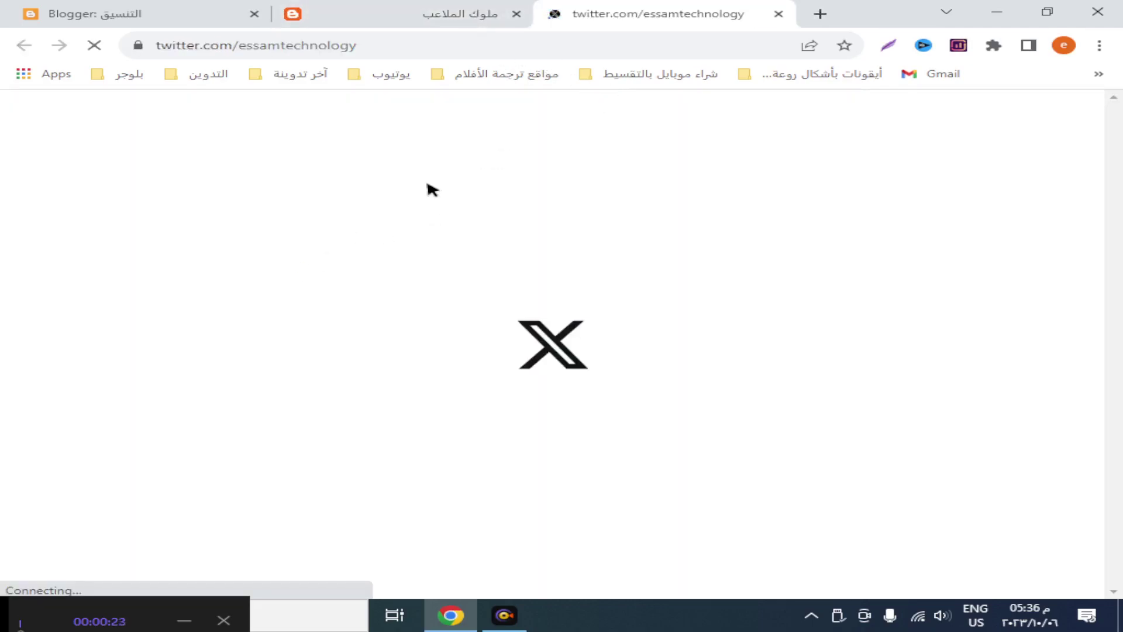
pyautogui.click(428, 20)
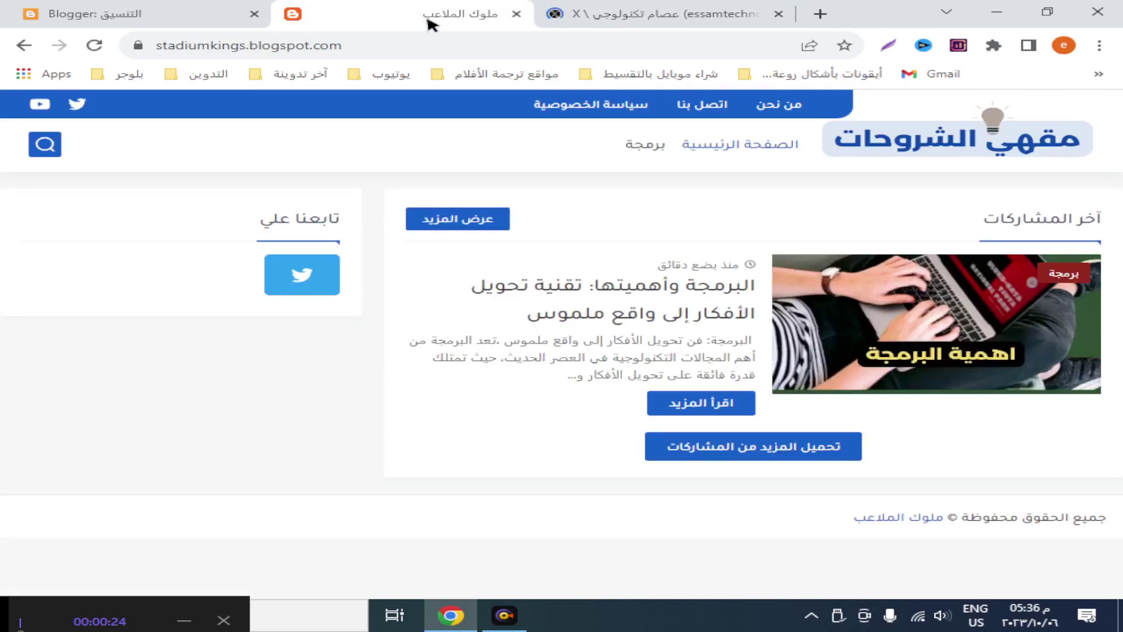
pyautogui.click(597, 13)
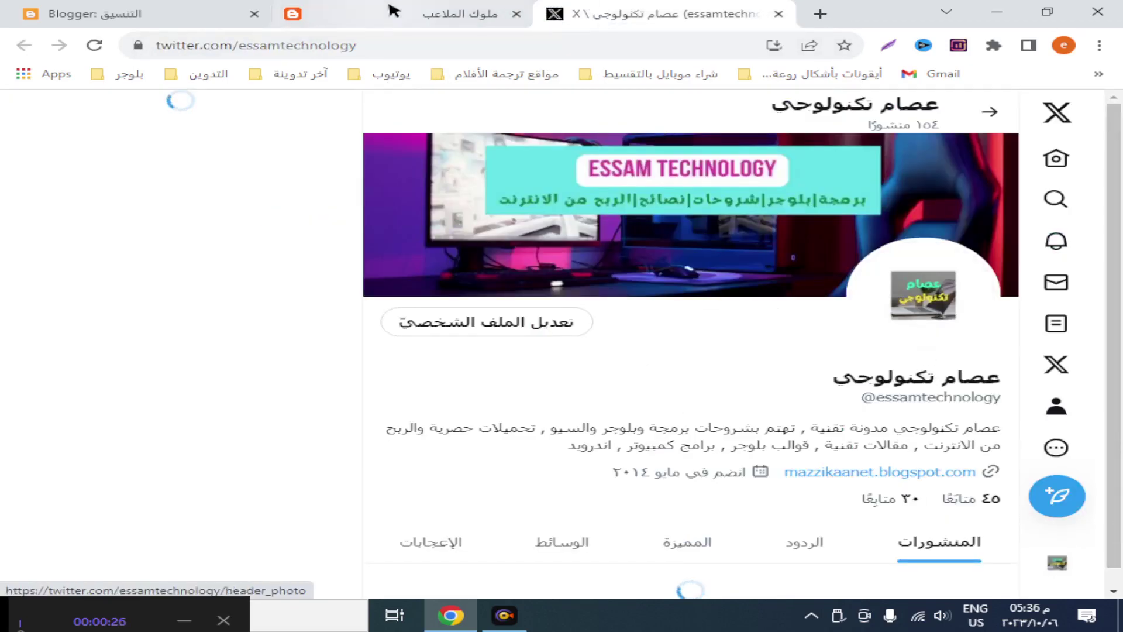
pyautogui.click(386, 14)
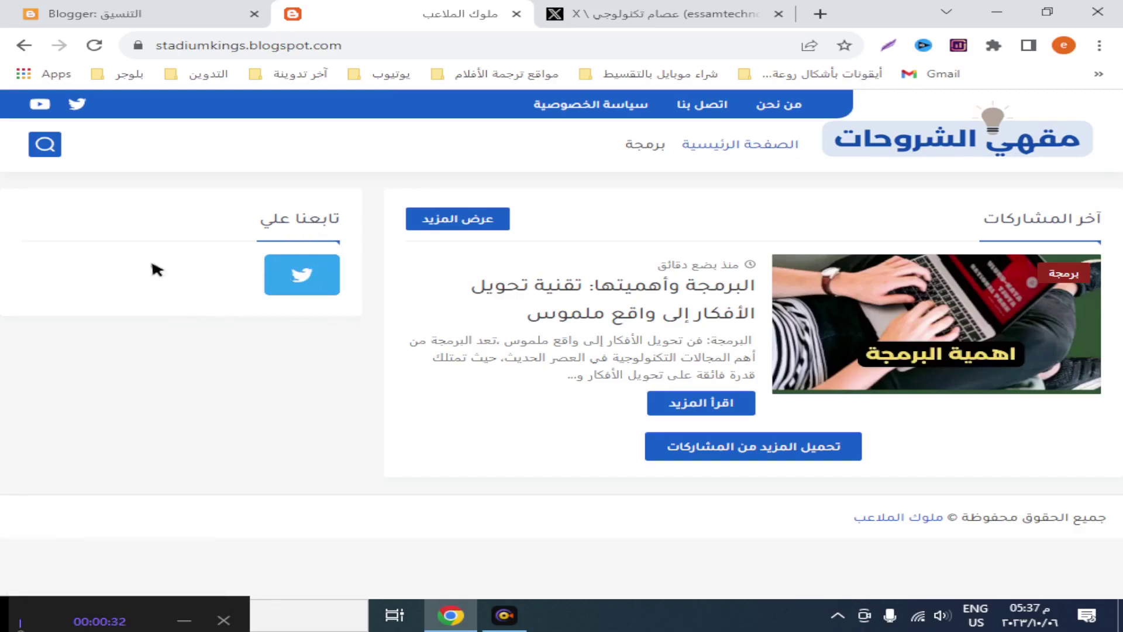
# Step: Reopen the sidebar's تابعنا علي gadget in the Blogger layout, add a link named youtube, and copy the YouTube channel's URL
pyautogui.click(170, 15)
pyautogui.click(274, 194)
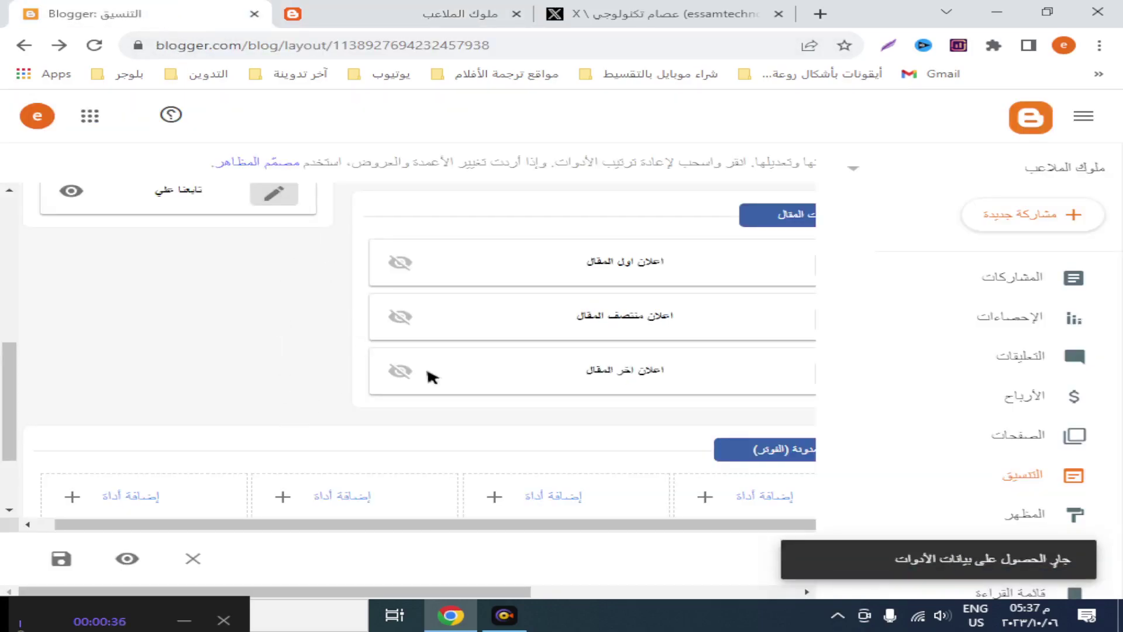
pyautogui.scroll(-2, 561, 436)
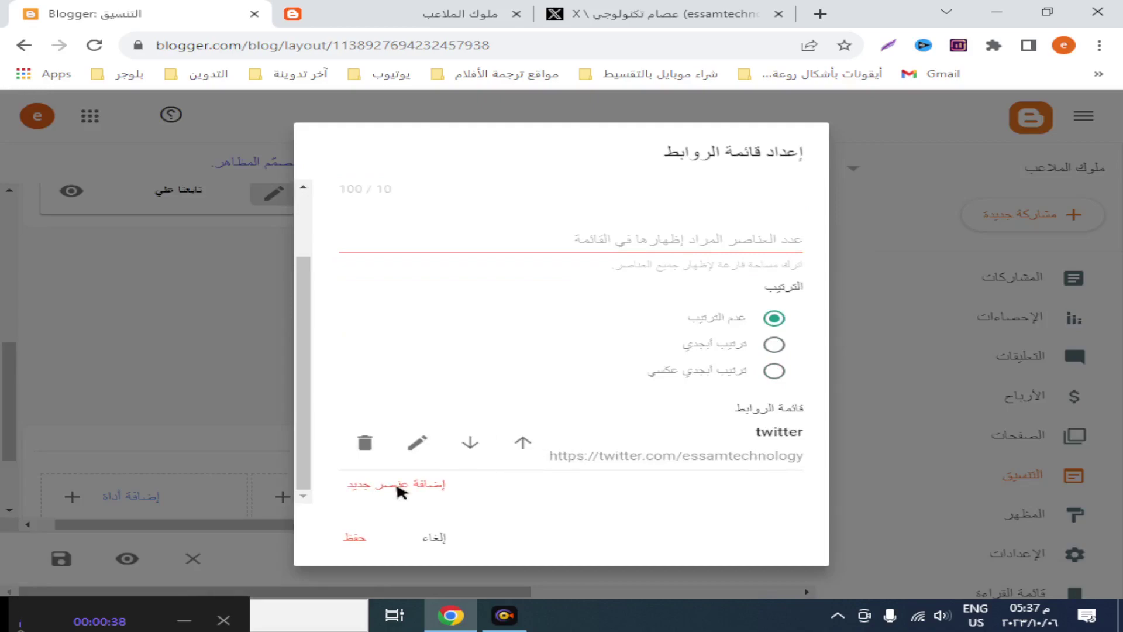
pyautogui.click(398, 489)
pyautogui.hotkey('alt', 'shift')
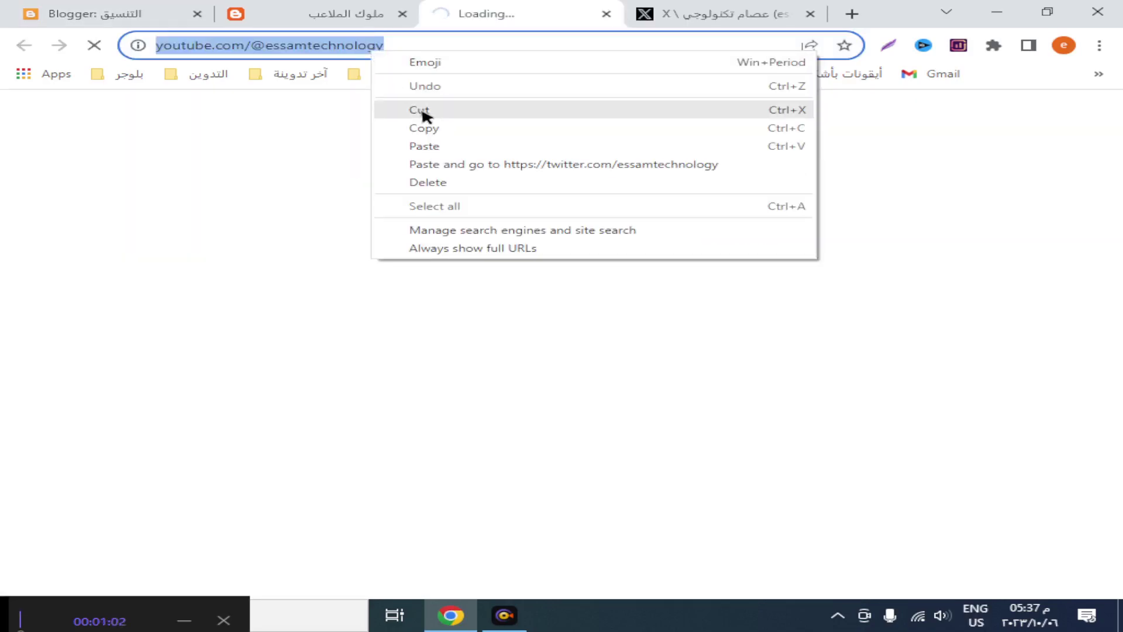
pyautogui.click(426, 111)
pyautogui.click(94, 13)
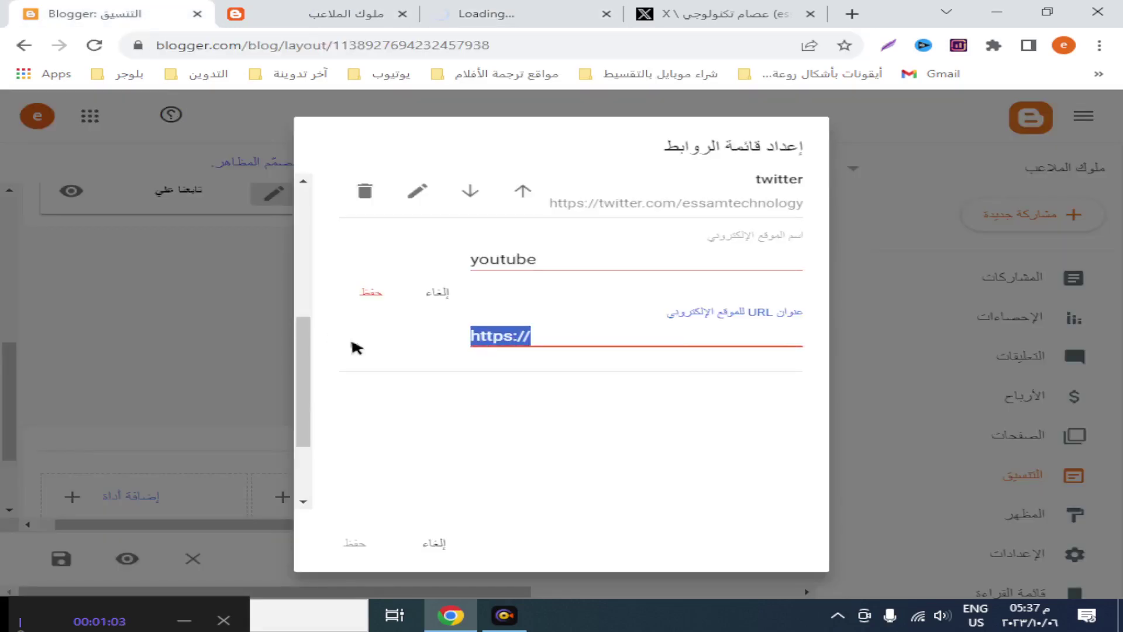
pyautogui.press('BackSpace')
pyautogui.rightClick(550, 335)
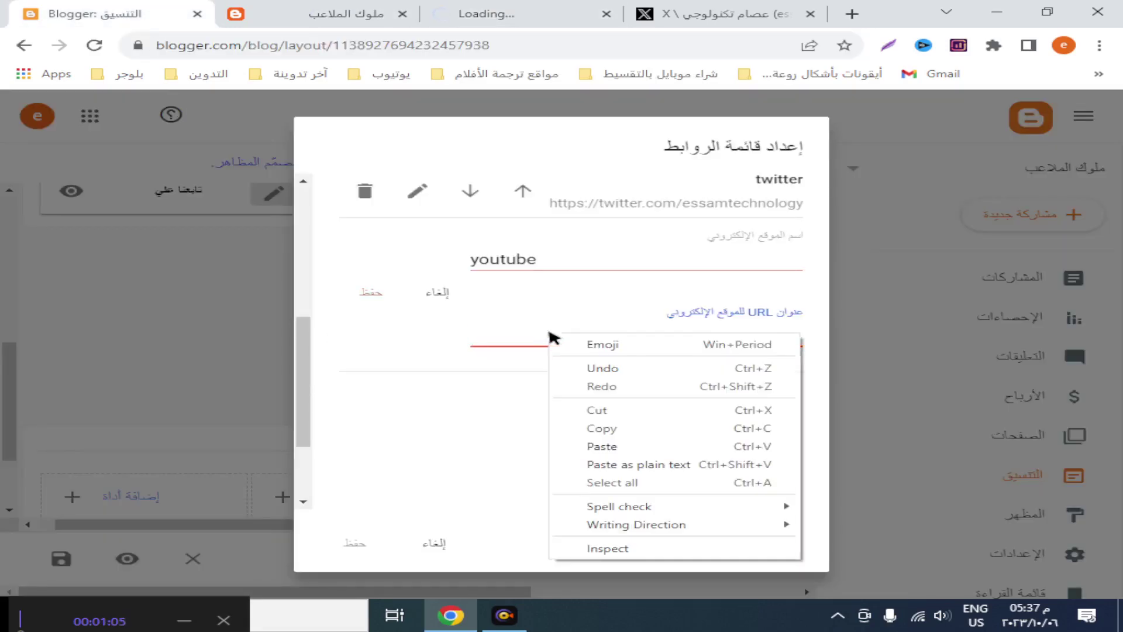
pyautogui.click(601, 448)
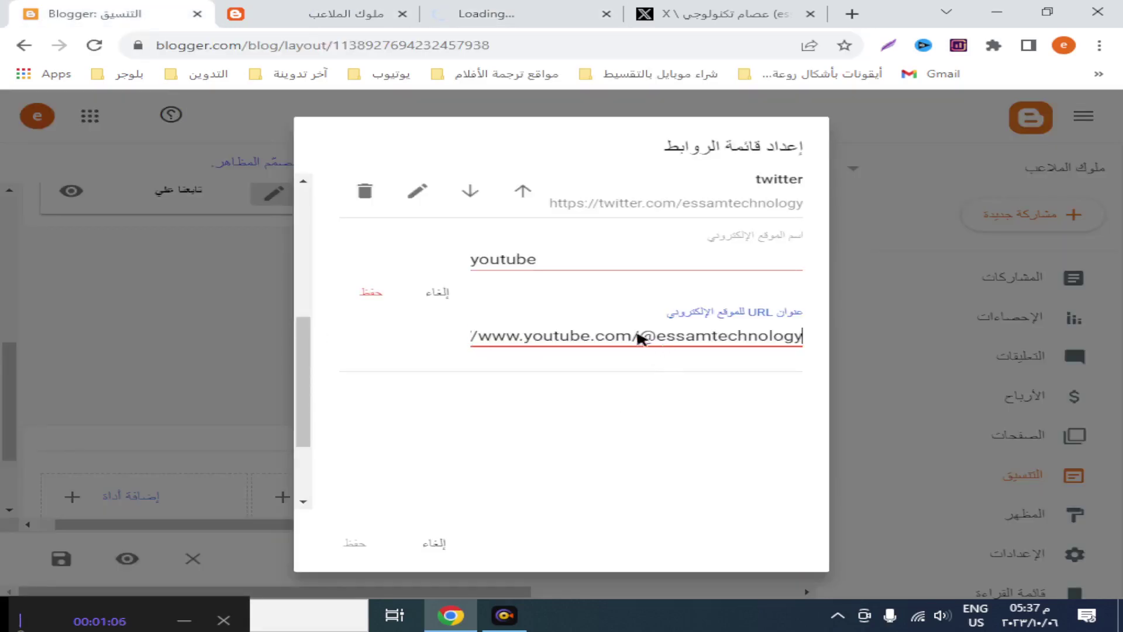
pyautogui.click(378, 299)
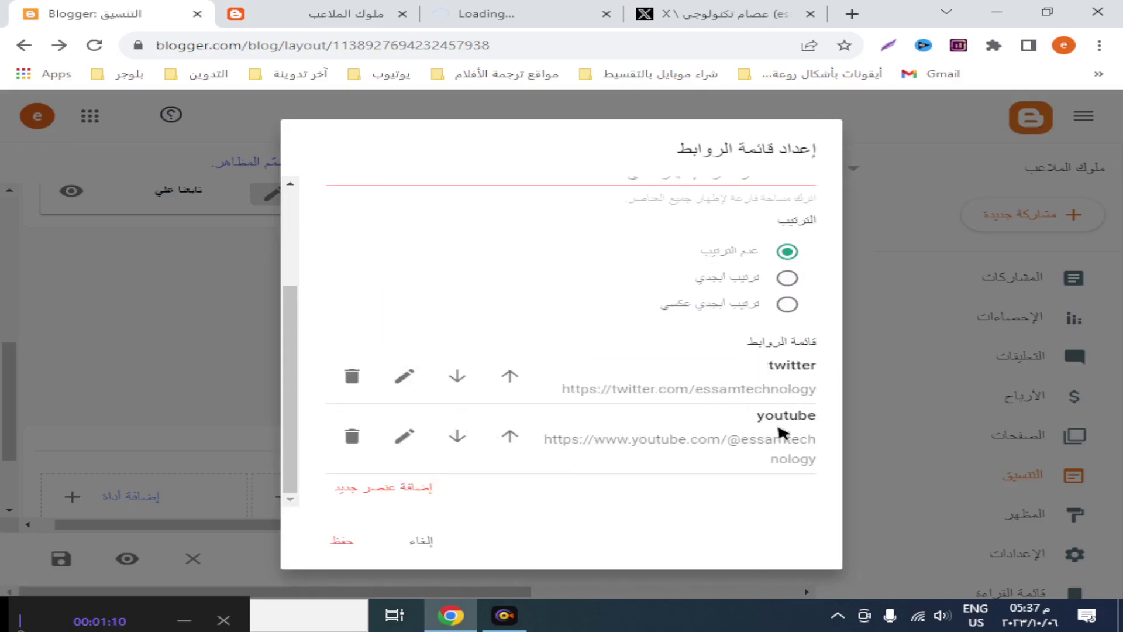
pyautogui.click(343, 540)
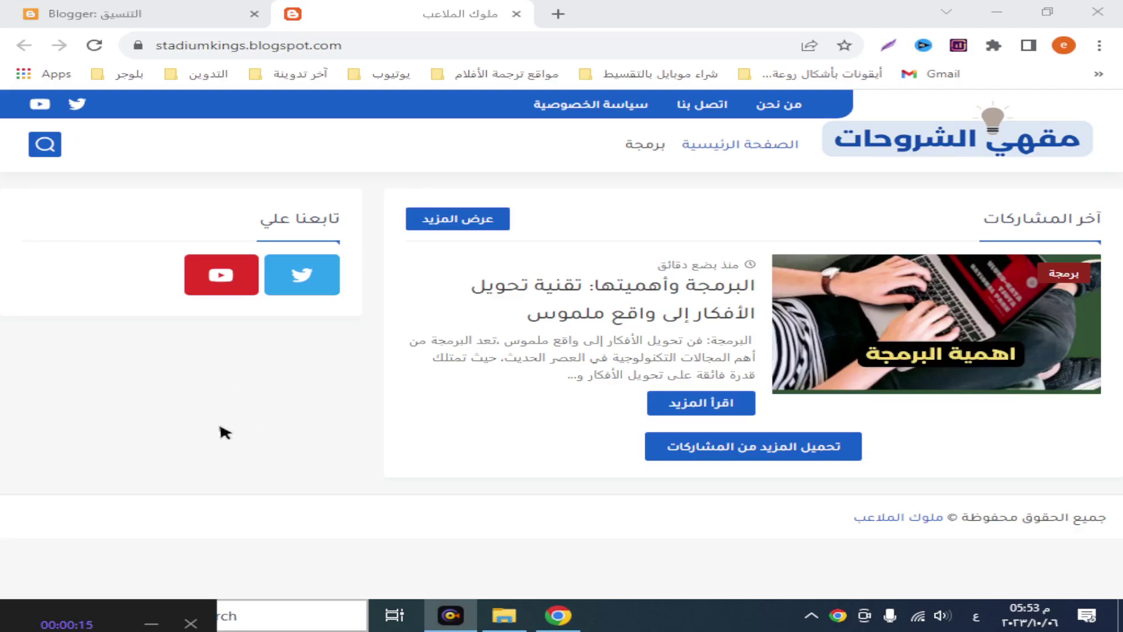
# Step: Add a contact form gadget titled نموذج الاتصال to the sidebar section (القائمة الجانبية) of the Blogger layout
pyautogui.click(188, 19)
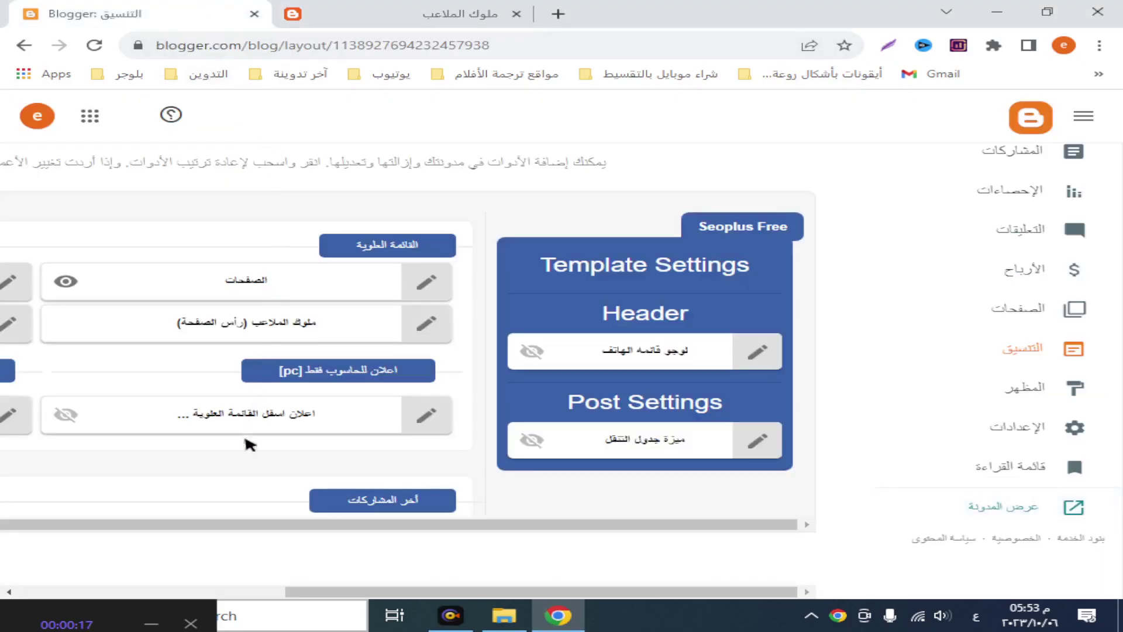
pyautogui.moveTo(429, 592); pyautogui.dragTo(176, 594)
pyautogui.scroll(-4, 258, 433)
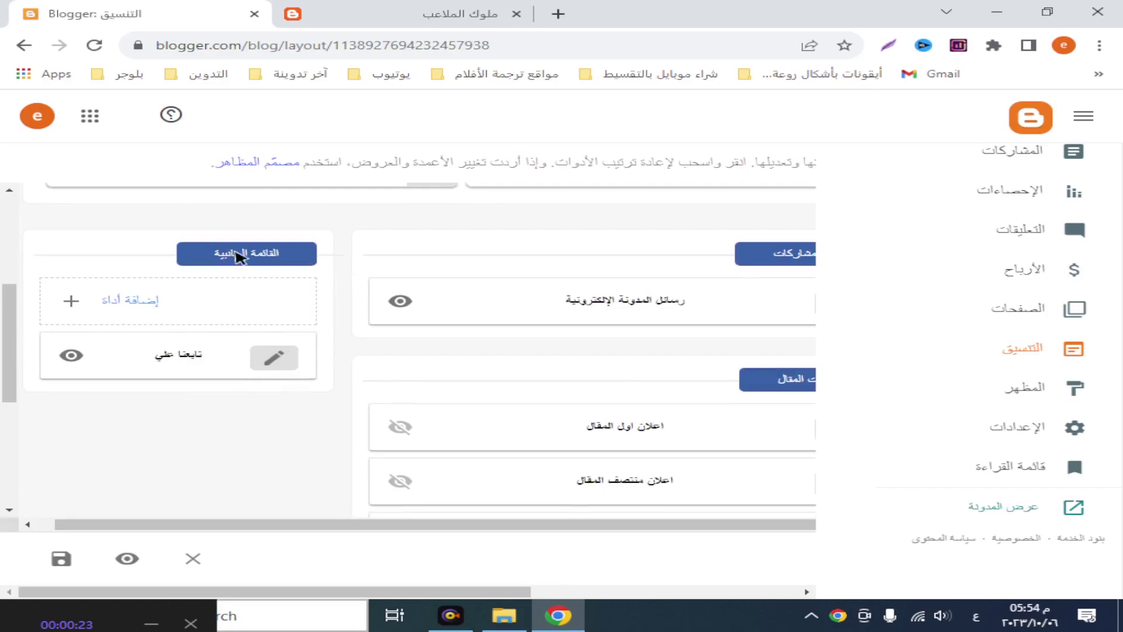
pyautogui.click(134, 301)
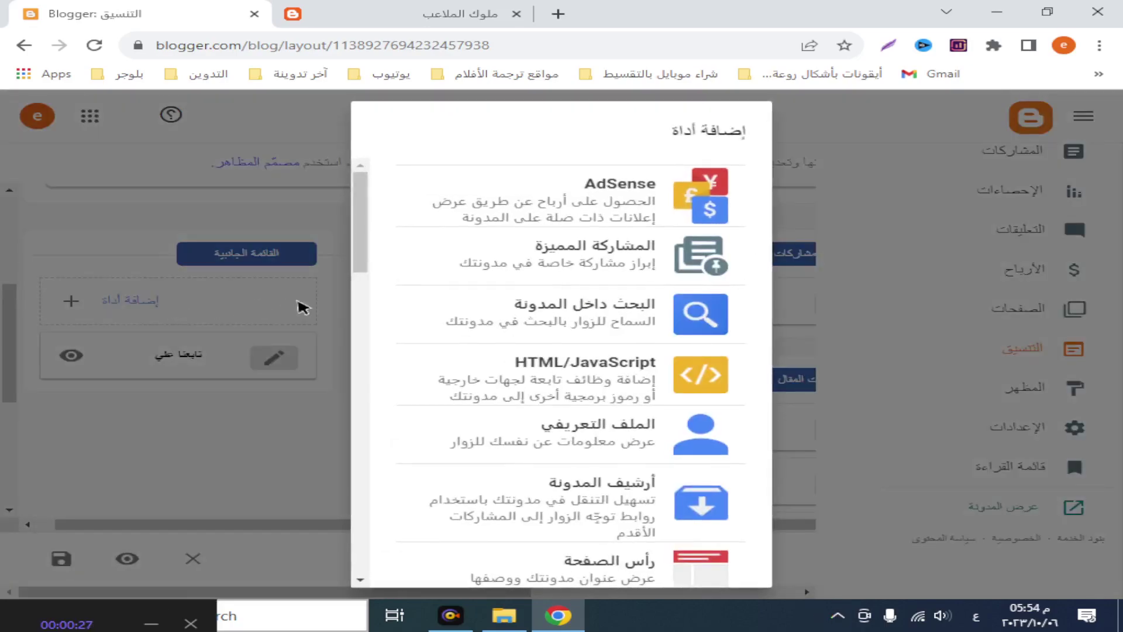
pyautogui.scroll(-6, 579, 421)
pyautogui.scroll(-4, 602, 444)
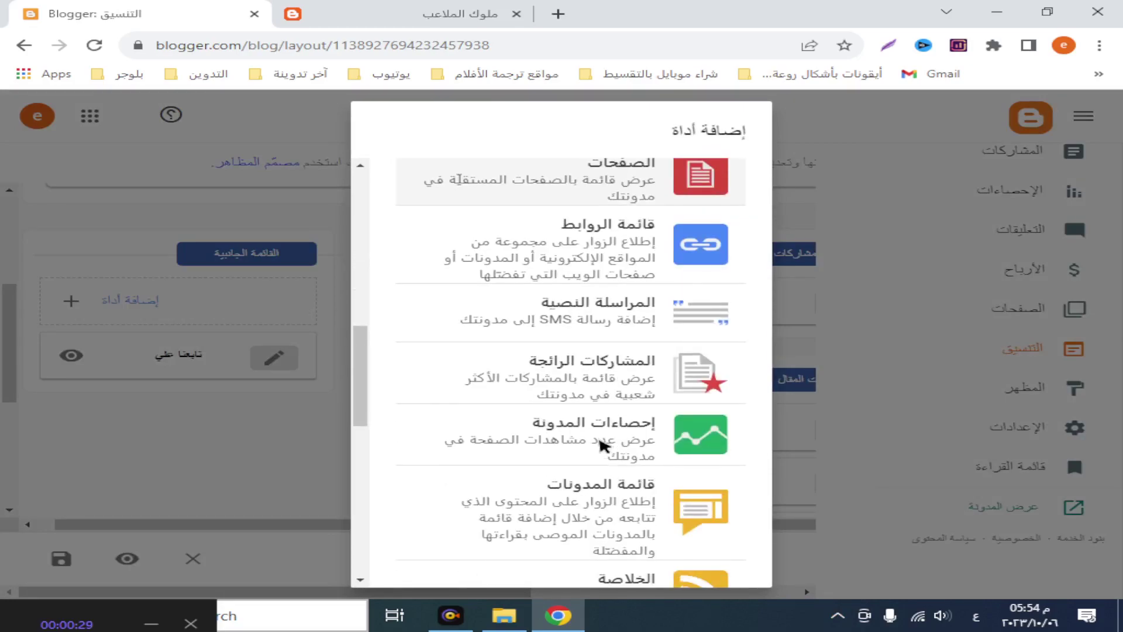
pyautogui.scroll(-8, 602, 421)
pyautogui.click(608, 333)
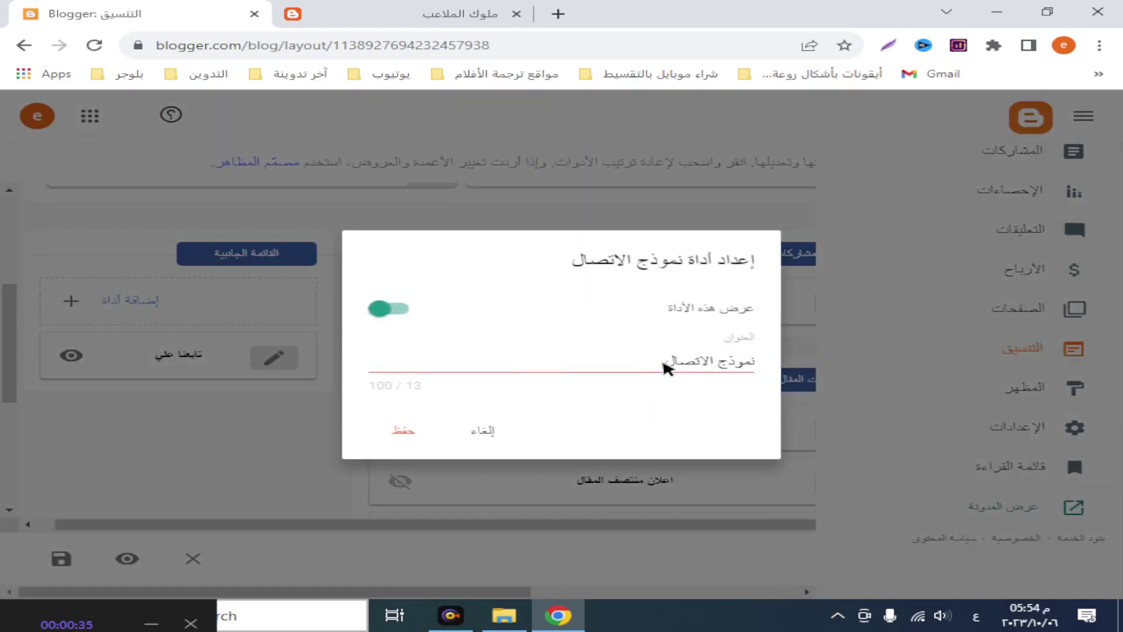
pyautogui.click(401, 431)
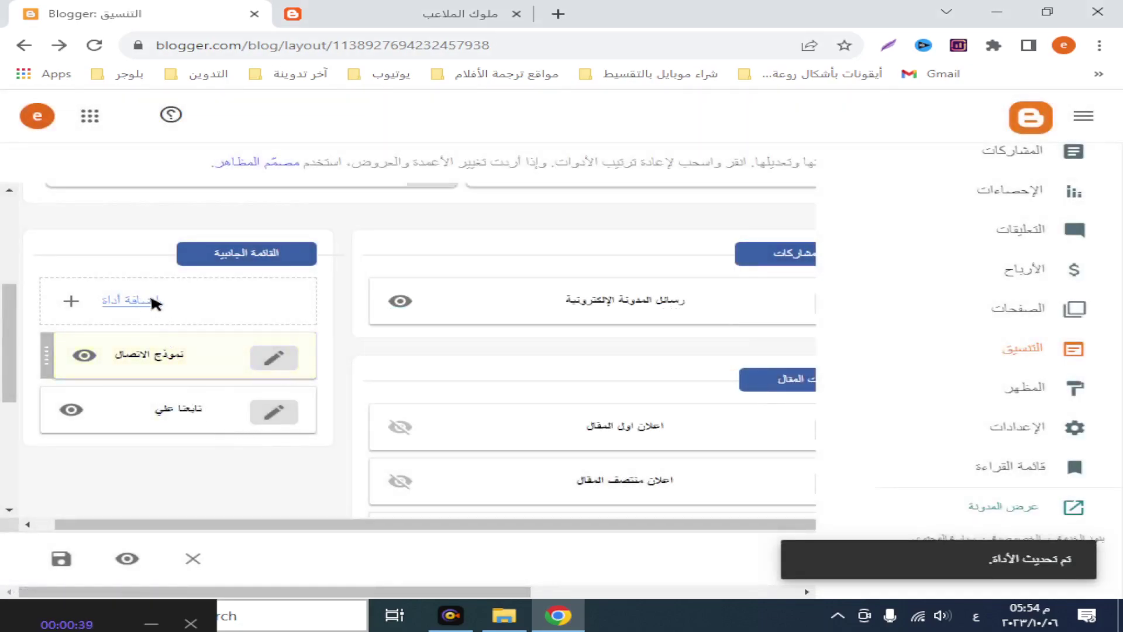
# Step: Add the المشاركات الرائجة gadget to the sidebar and order the gadgets as تابعنا علي, المشاركات الرائجة, نموذج الاتصال
pyautogui.click(151, 299)
pyautogui.scroll(-1, 594, 422)
pyautogui.scroll(-10, 594, 422)
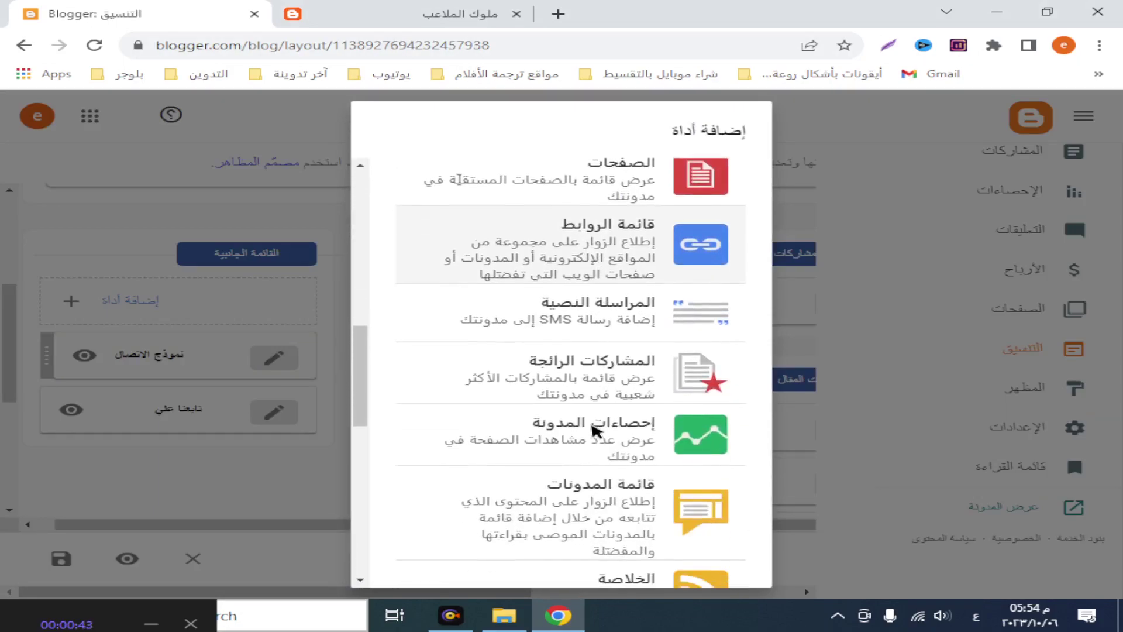
pyautogui.click(604, 381)
pyautogui.click(398, 535)
pyautogui.moveTo(176, 423); pyautogui.dragTo(176, 455)
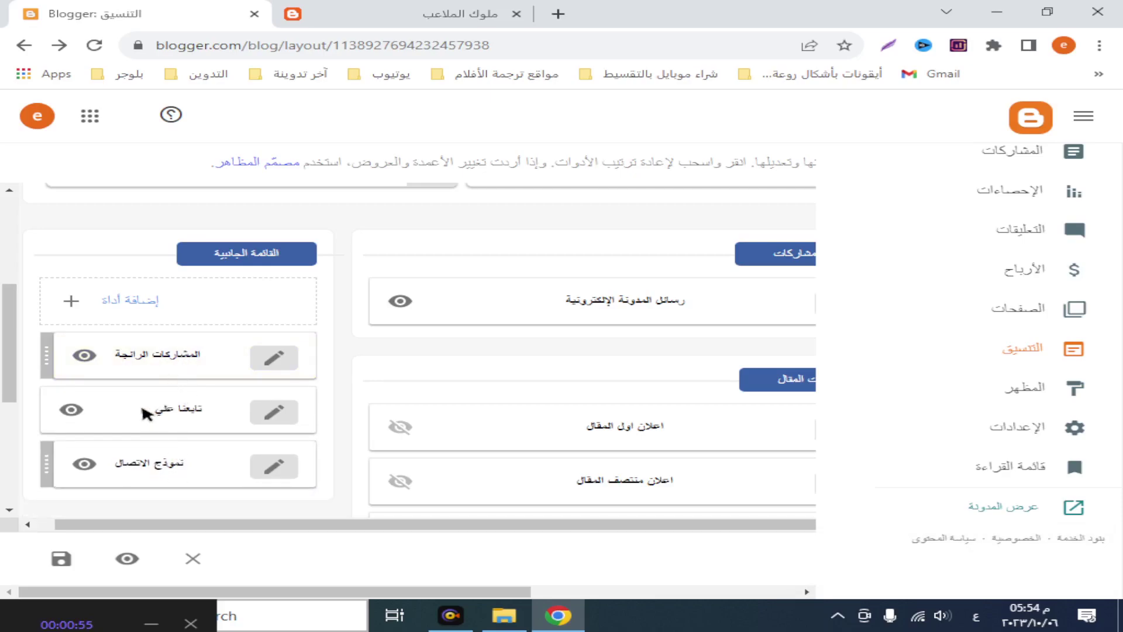
pyautogui.moveTo(170, 371); pyautogui.dragTo(169, 415)
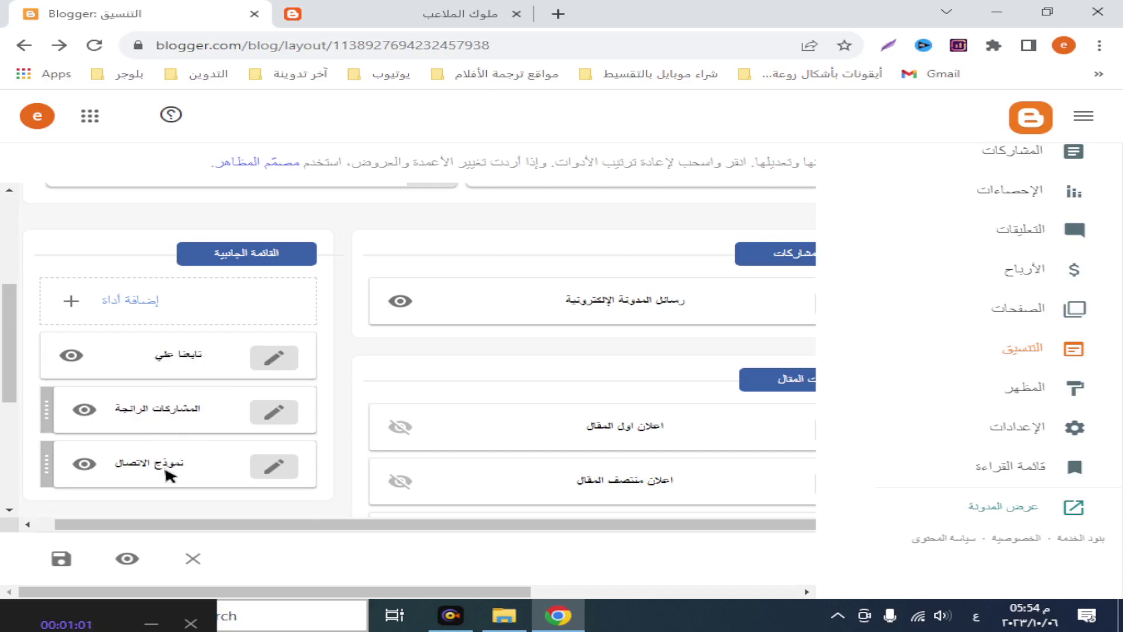
# Step: Look over the layout's in-article ad slots, footer gadget areas and the ad slots below the upper menu
pyautogui.scroll(-5, 178, 477)
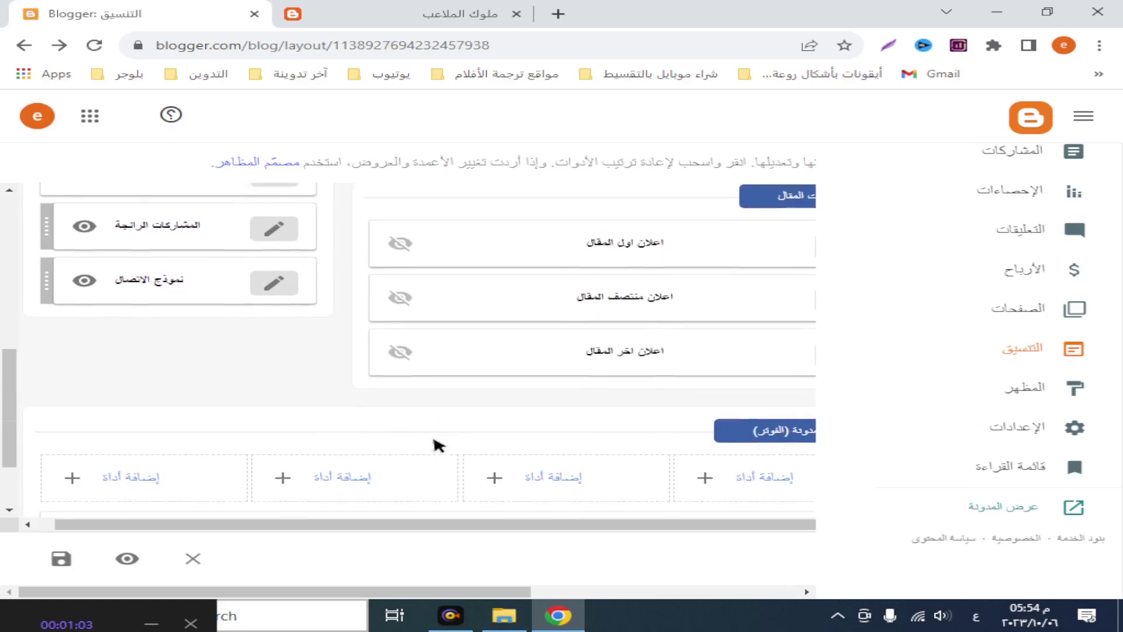
pyautogui.moveTo(390, 593); pyautogui.dragTo(520, 594)
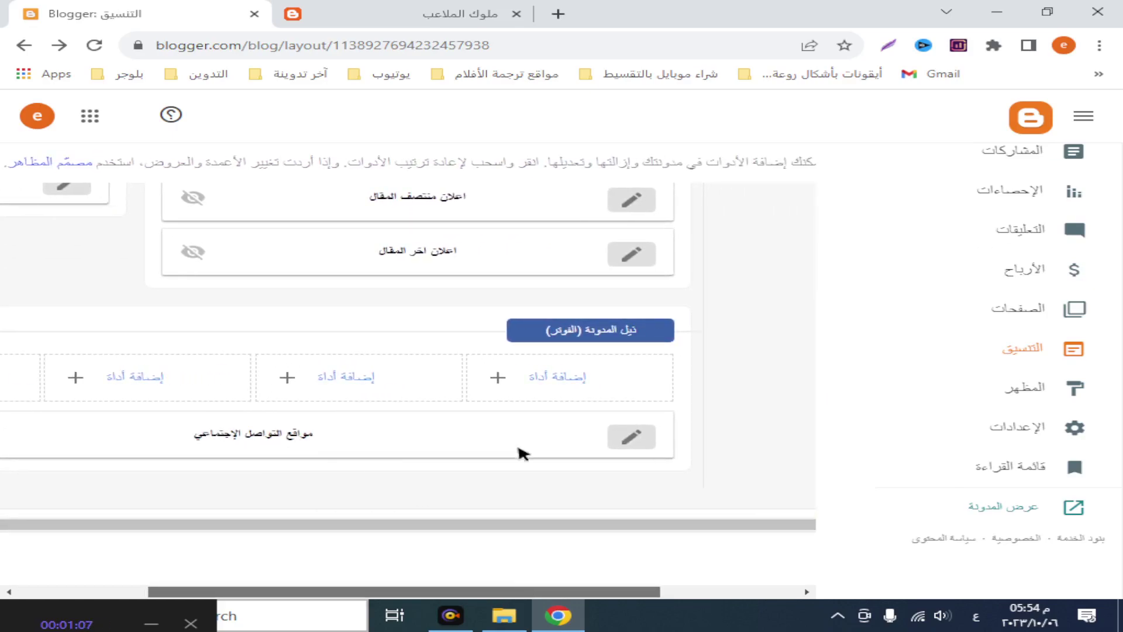
pyautogui.moveTo(424, 594); pyautogui.dragTo(270, 591)
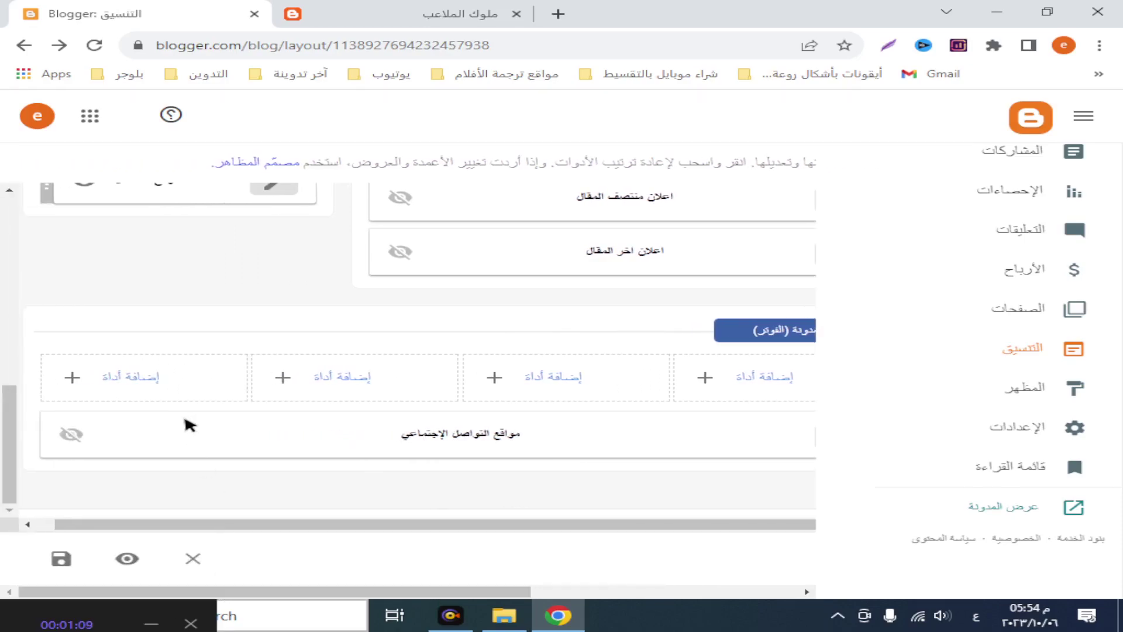
pyautogui.scroll(10, 189, 416)
pyautogui.scroll(1, 195, 413)
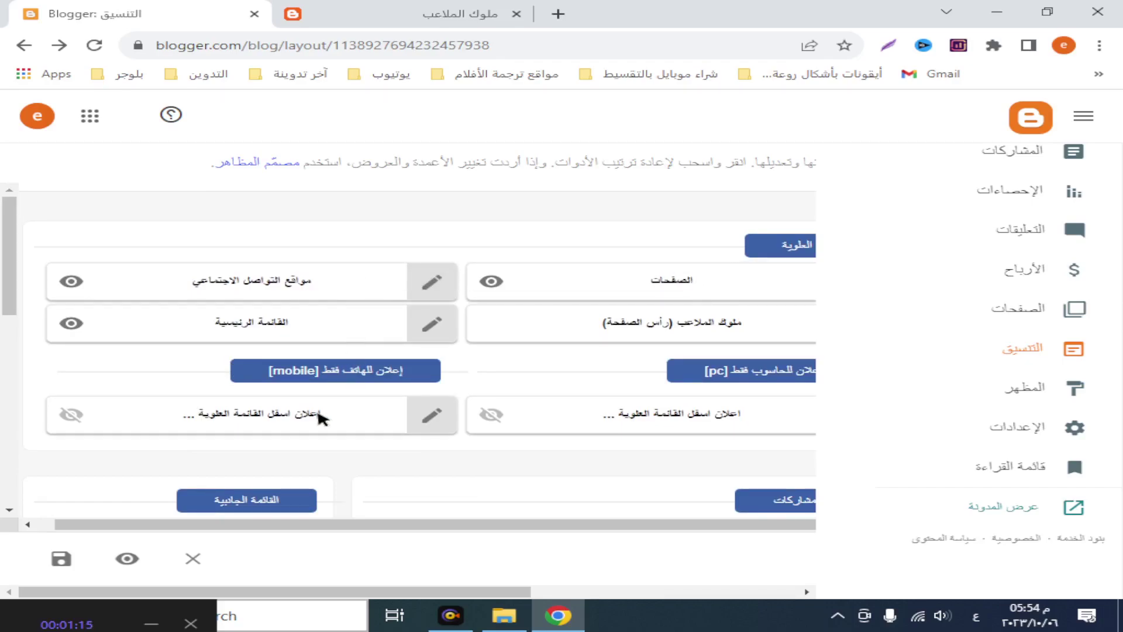
pyautogui.scroll(-4, 321, 416)
pyautogui.scroll(-5, 328, 460)
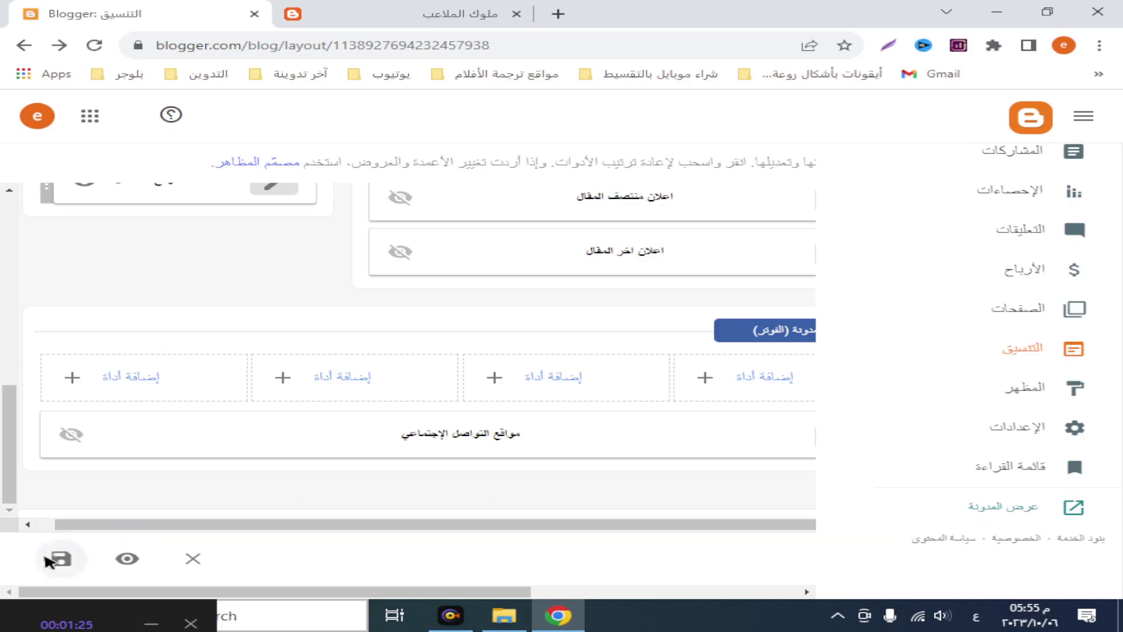
# Step: Save the blog layout, then reload the live blog and check the sidebar's popular posts and contact form
pyautogui.click(61, 558)
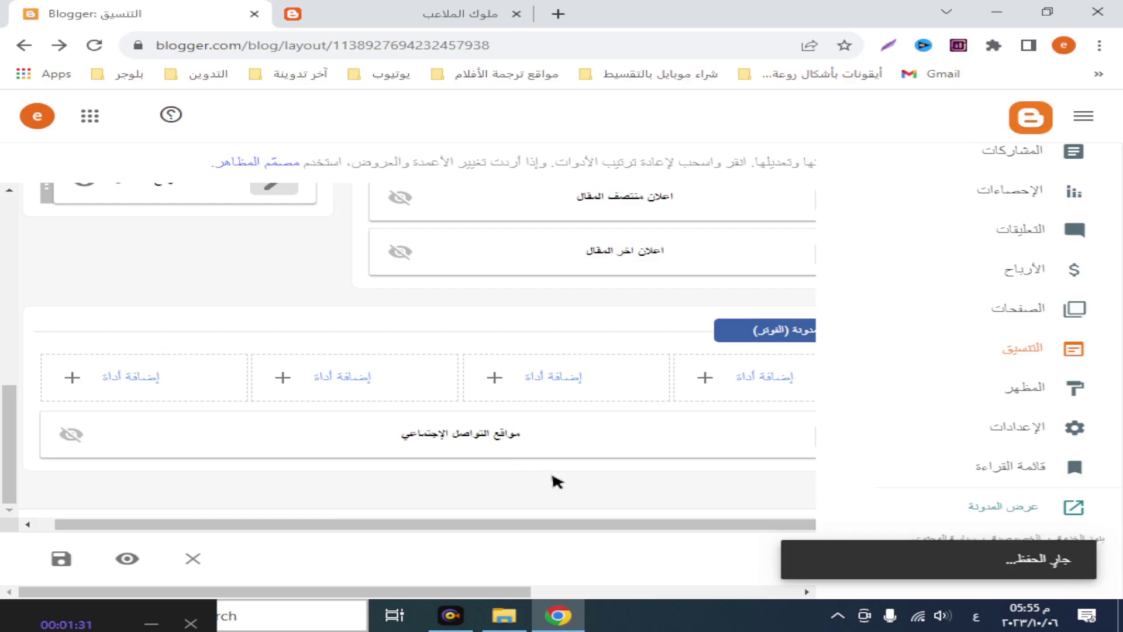
pyautogui.click(438, 15)
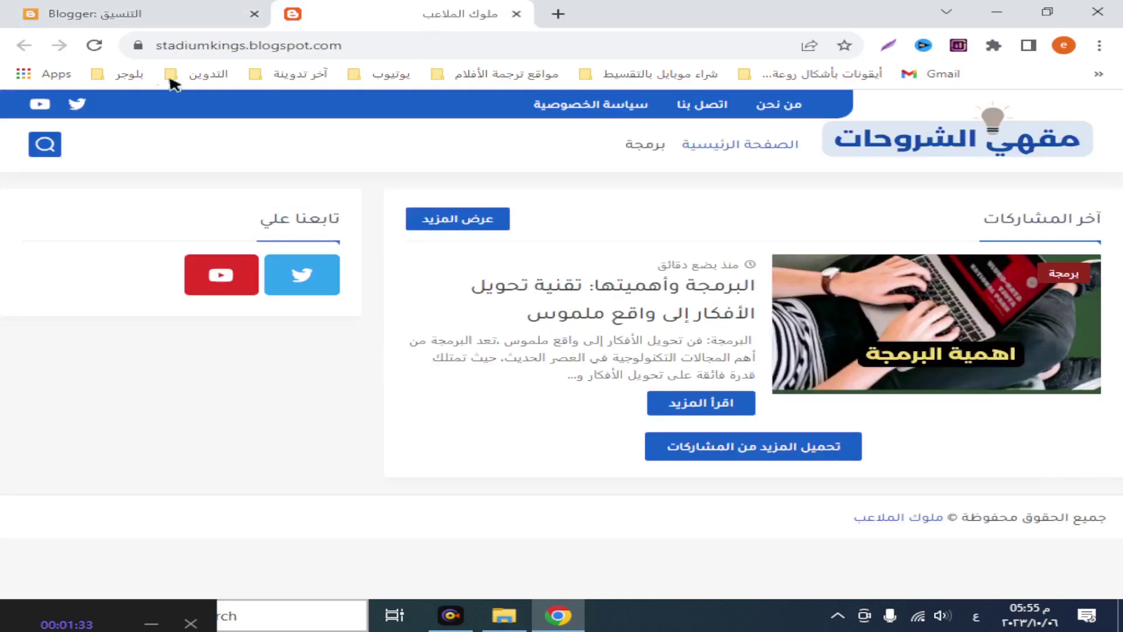
pyautogui.click(109, 46)
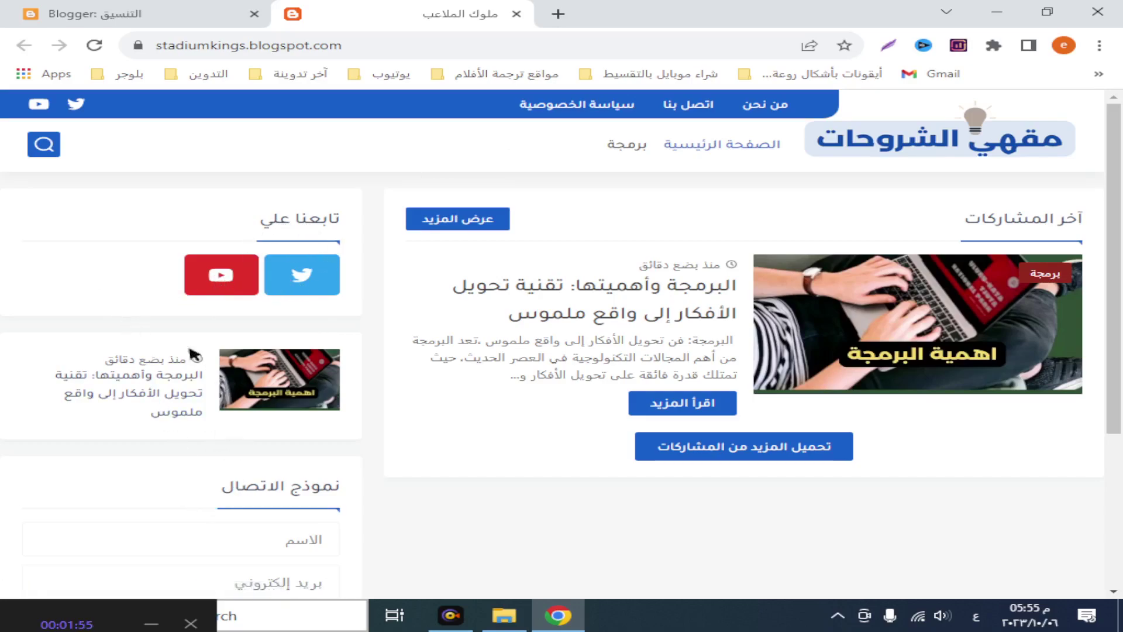
pyautogui.scroll(-3, 245, 527)
pyautogui.click(302, 504)
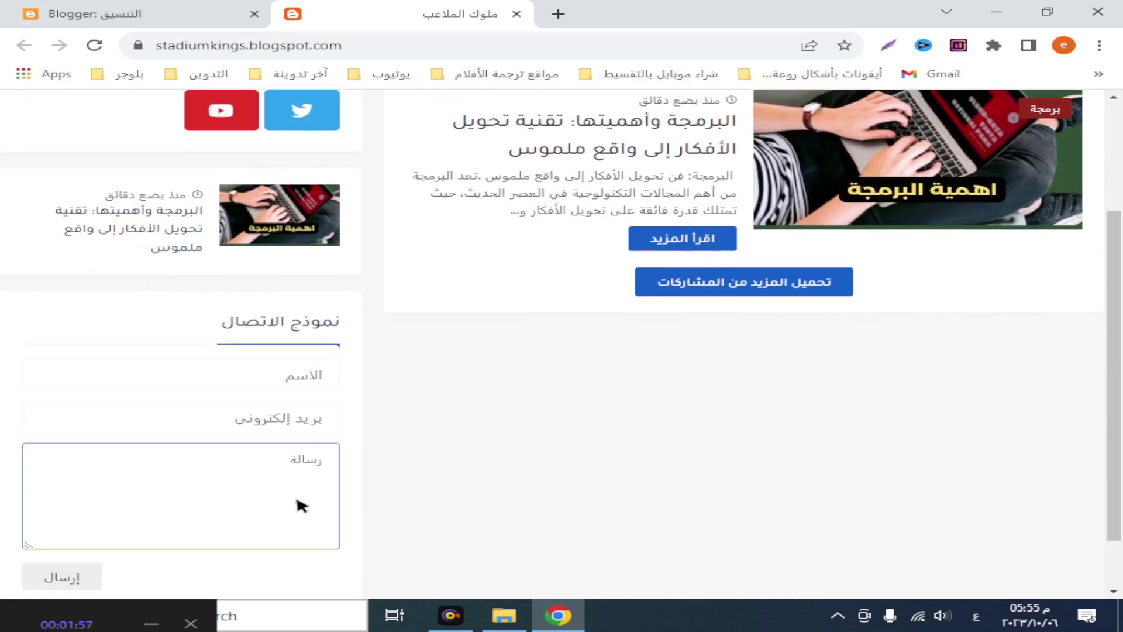
pyautogui.scroll(-2, 410, 410)
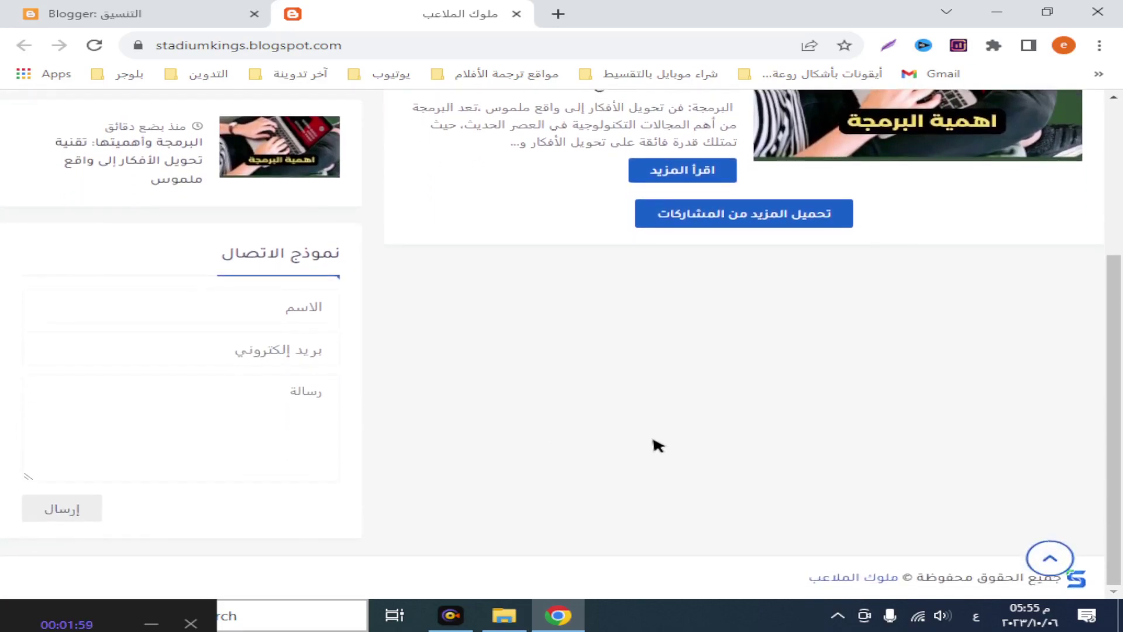
pyautogui.scroll(4, 658, 445)
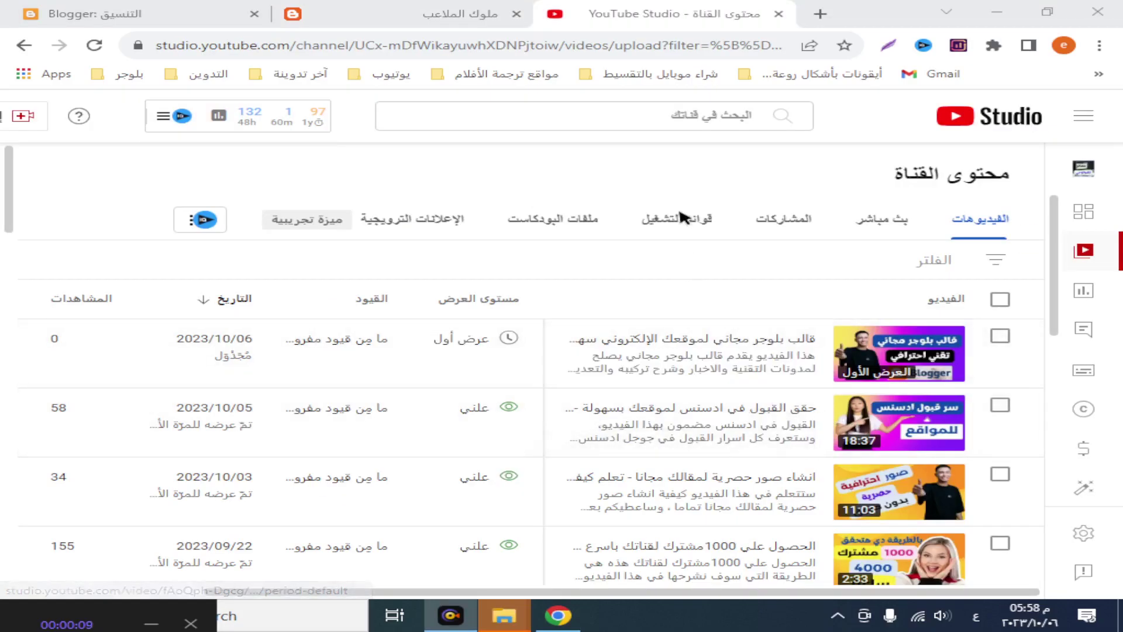
# Step: Show the channel's playlists (قوائم التشغيل) in YouTube Studio and look through them
pyautogui.click(678, 218)
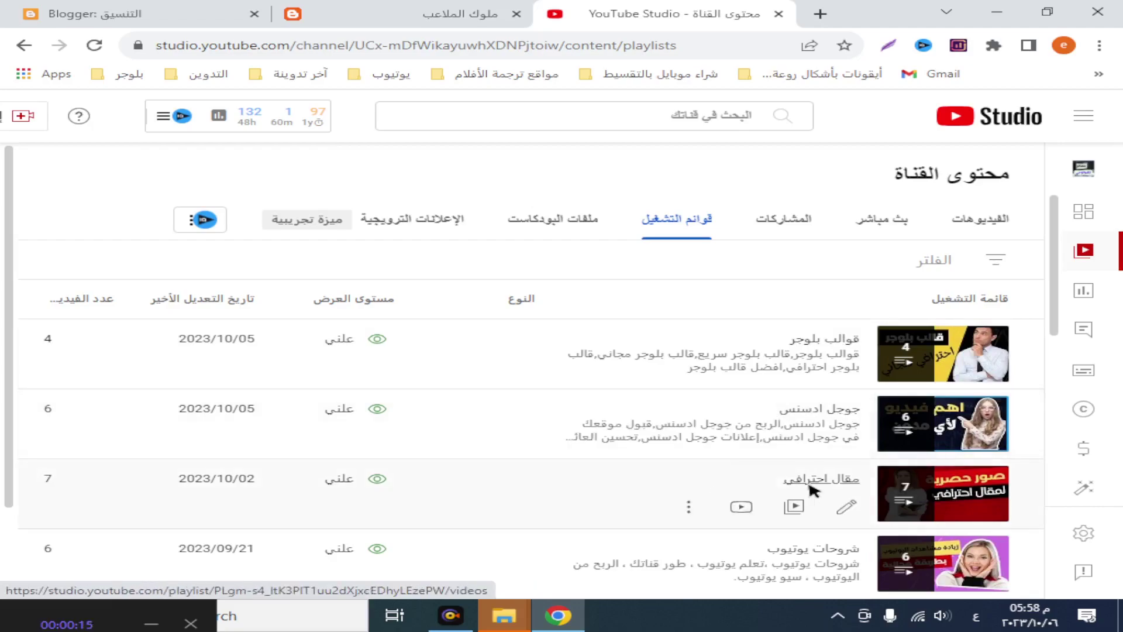
pyautogui.scroll(-2, 821, 477)
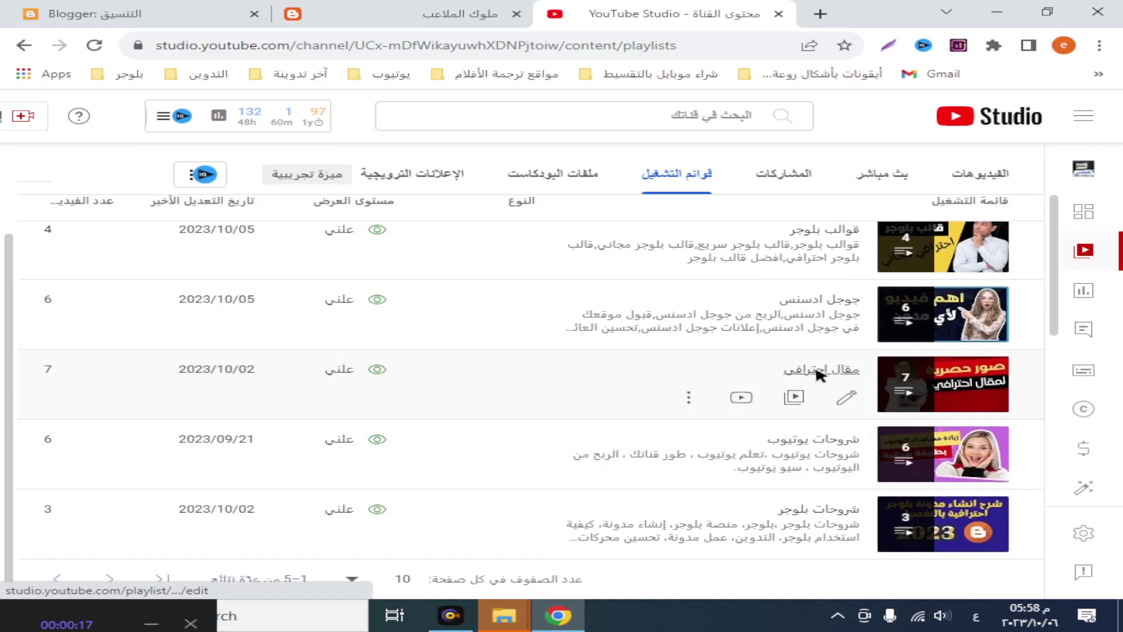